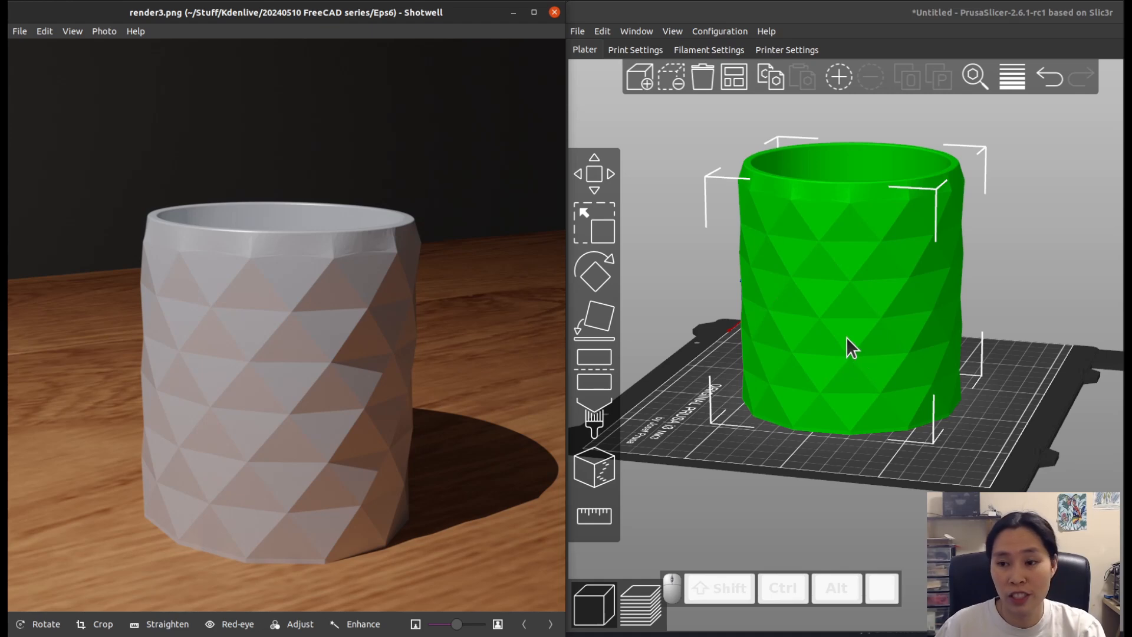
Step: Look at the reference render of the faceted cup in Shotwell and return to the empty body in FreeCAD
left_click(1129, 271)
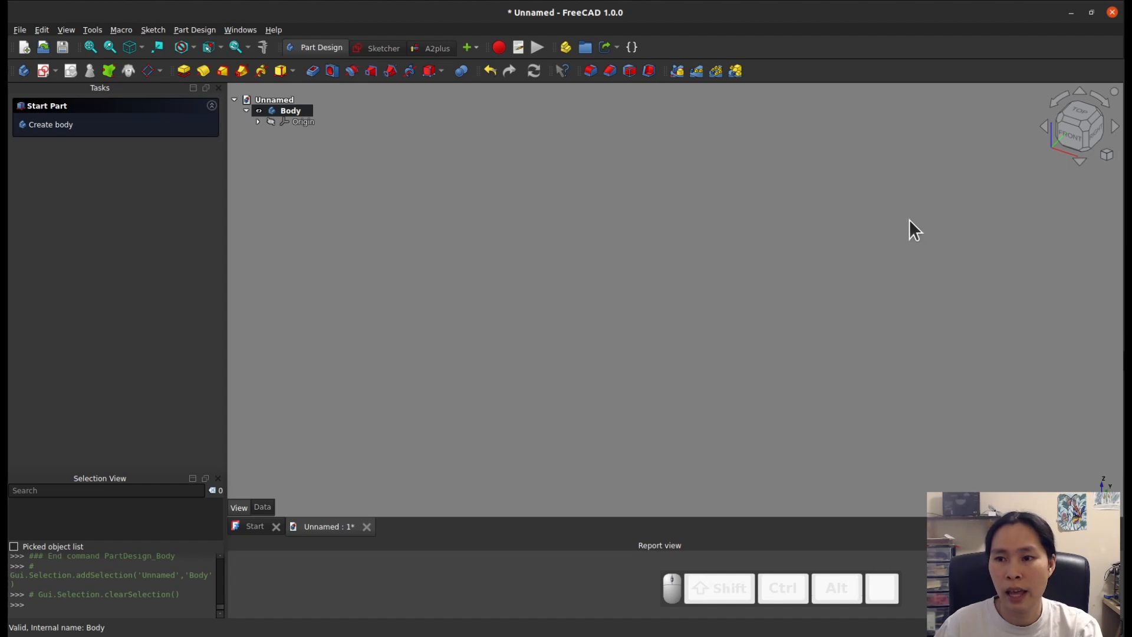
left_click(1128, 228)
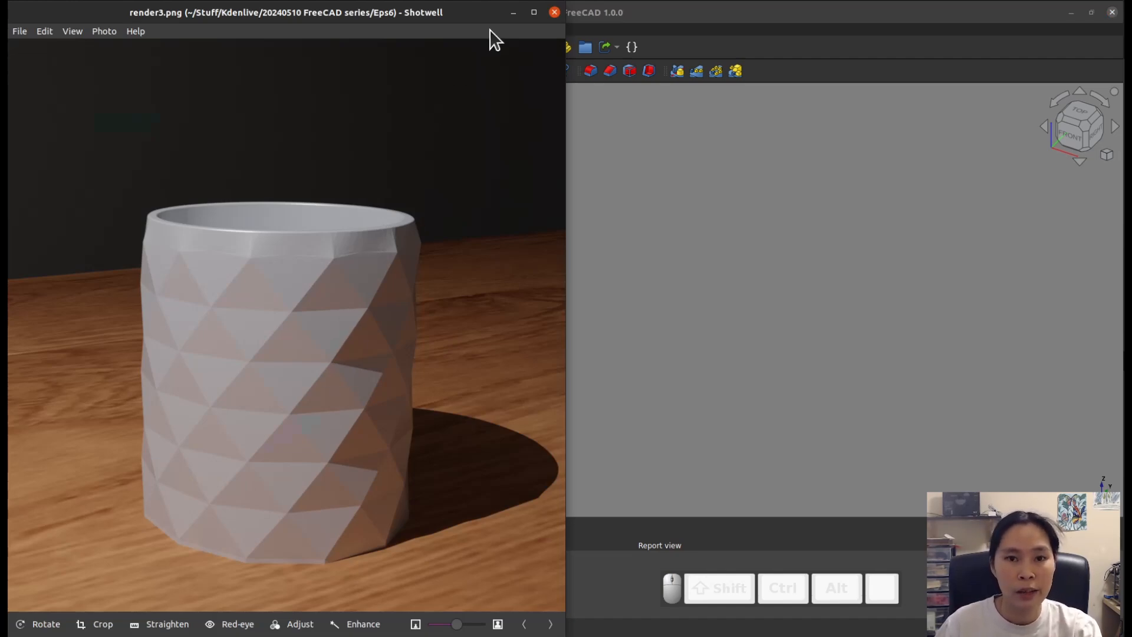
left_click(513, 13)
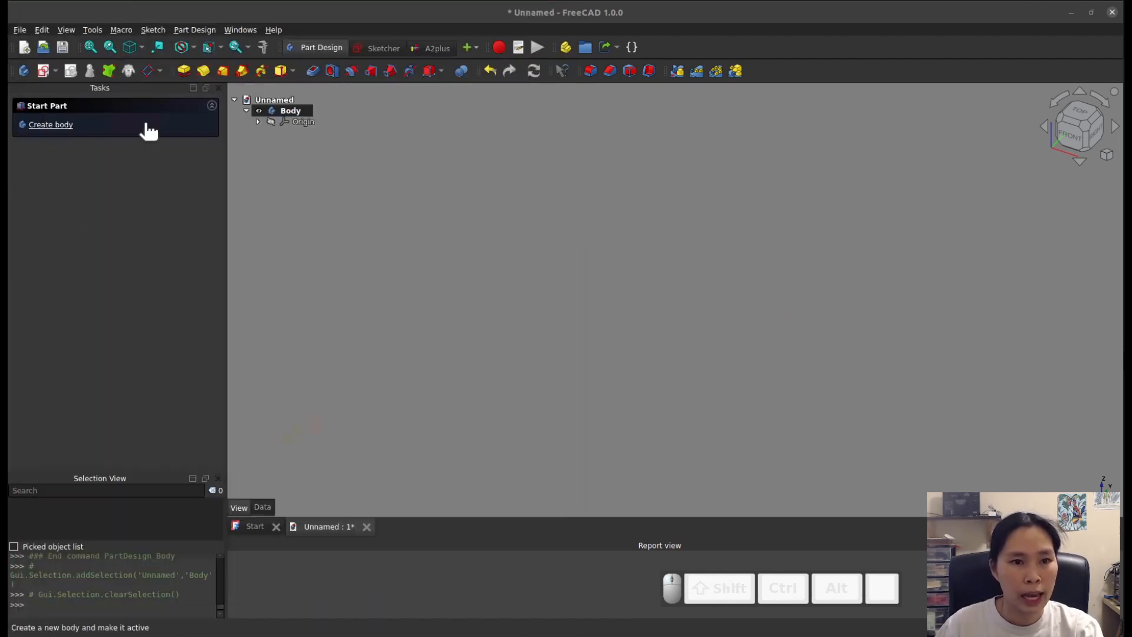
Step: Sketch a 120 mm diameter circle centred on the origin of the XY plane and close the sketch
left_click(44, 71)
left_click(819, 253)
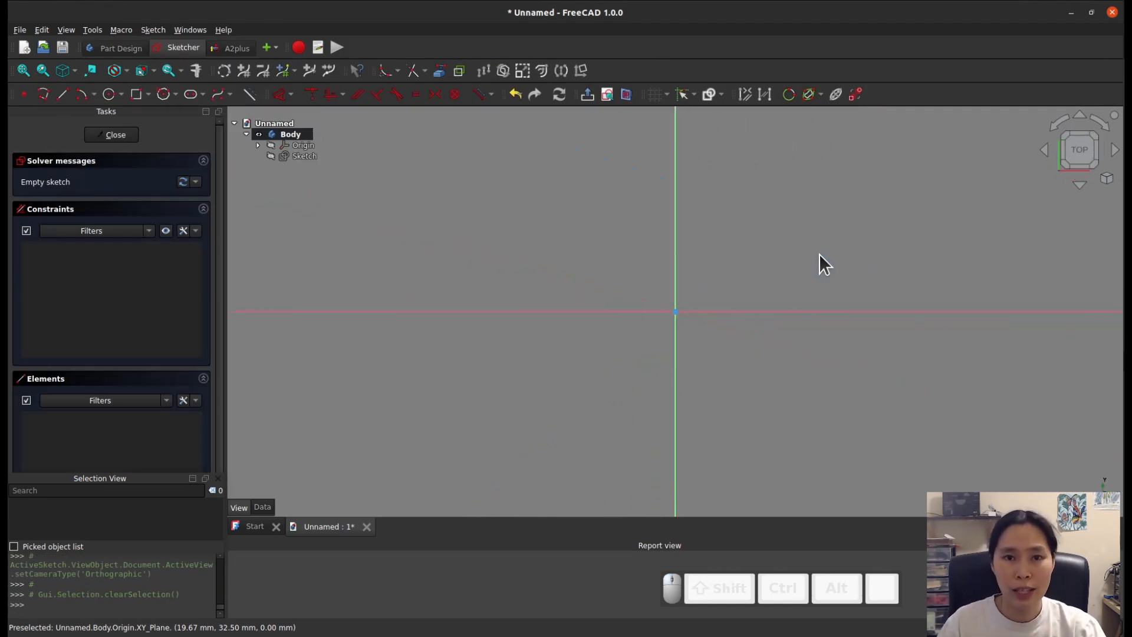
left_click(109, 95)
left_click(675, 312)
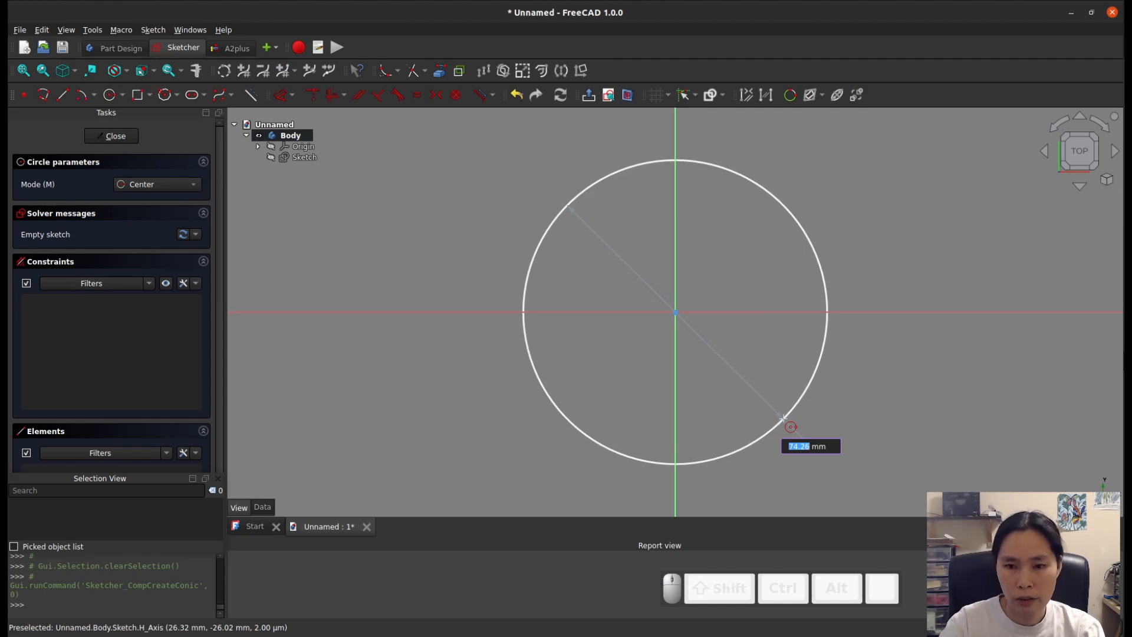
type("120")
key("Return")
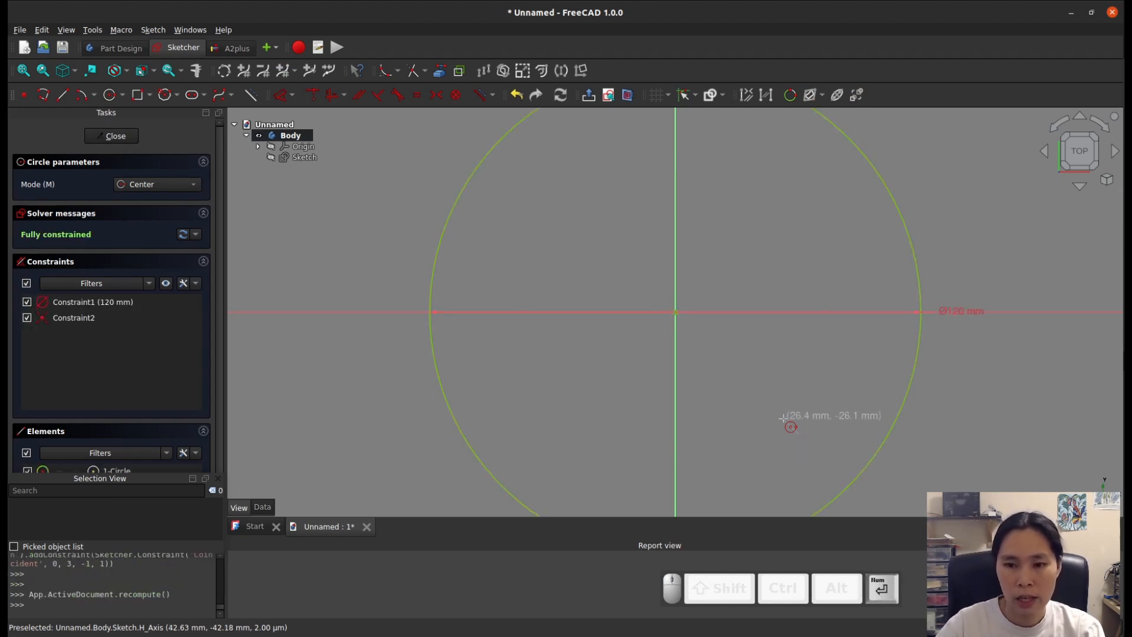
scroll(785, 426, "down", 3)
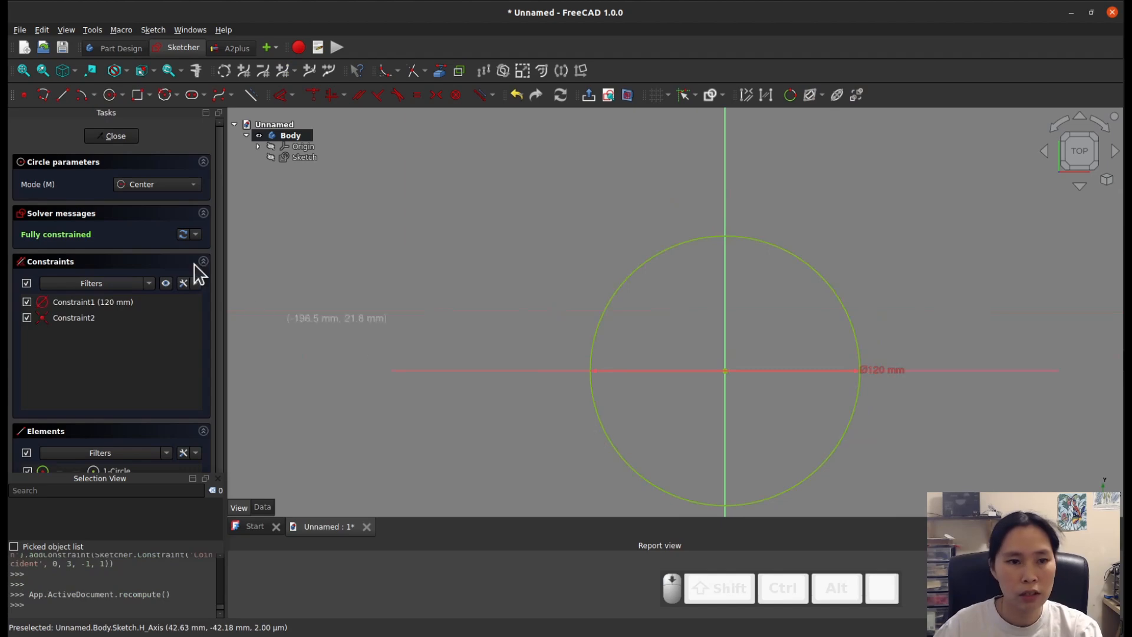
left_click(114, 136)
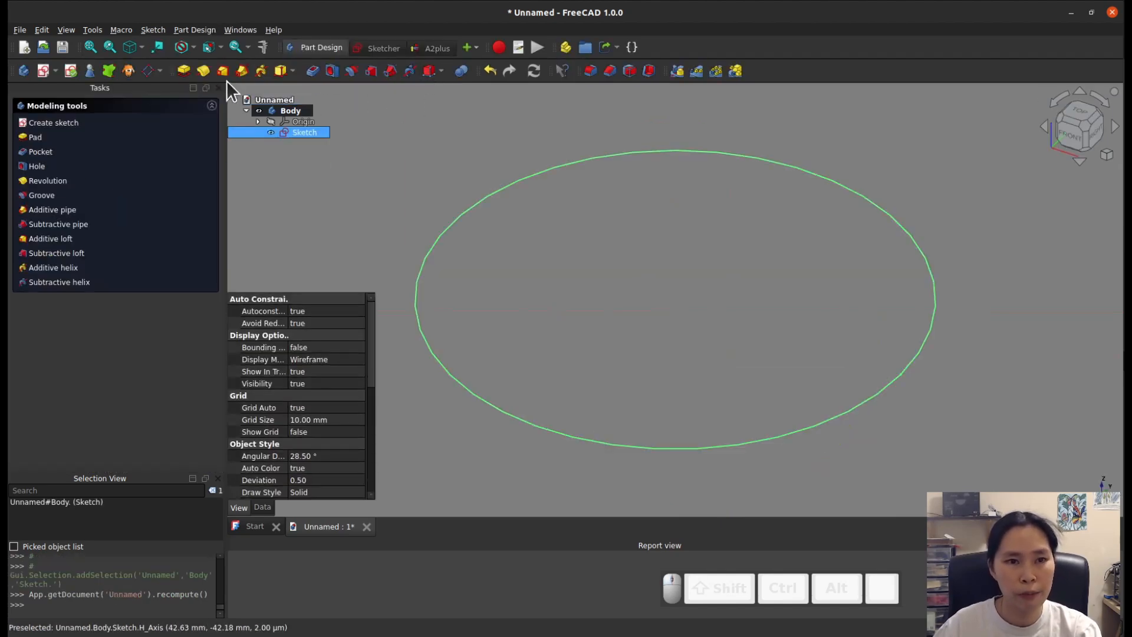
Step: Pad the circle sketch to a length of 20 mm, checking the reference render before confirming
left_click(189, 73)
type("20")
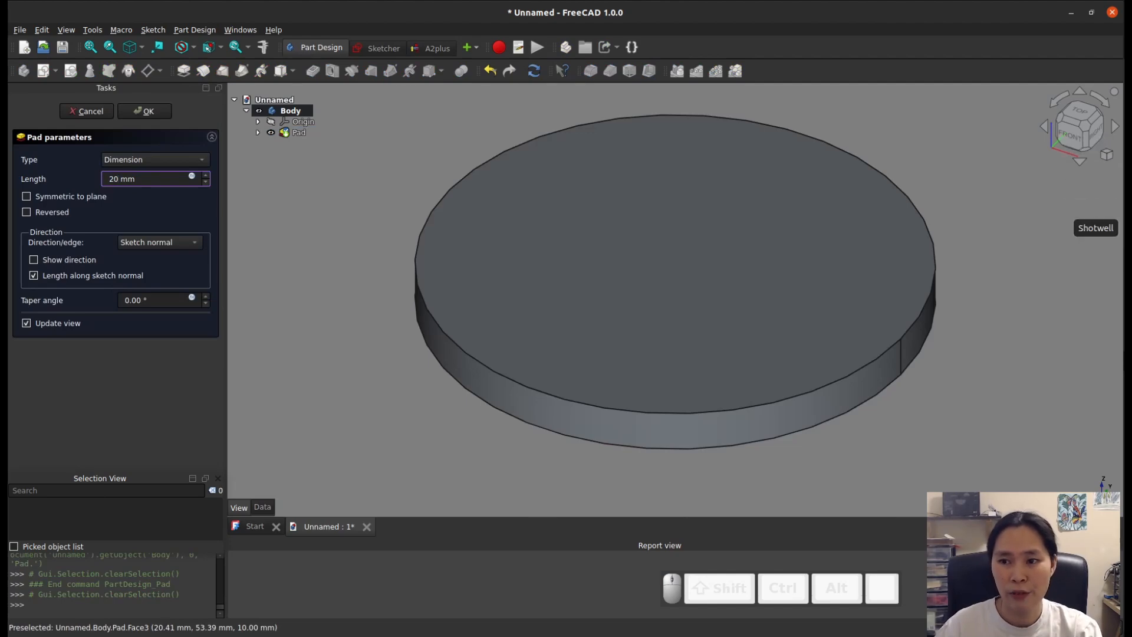
left_click(1128, 227)
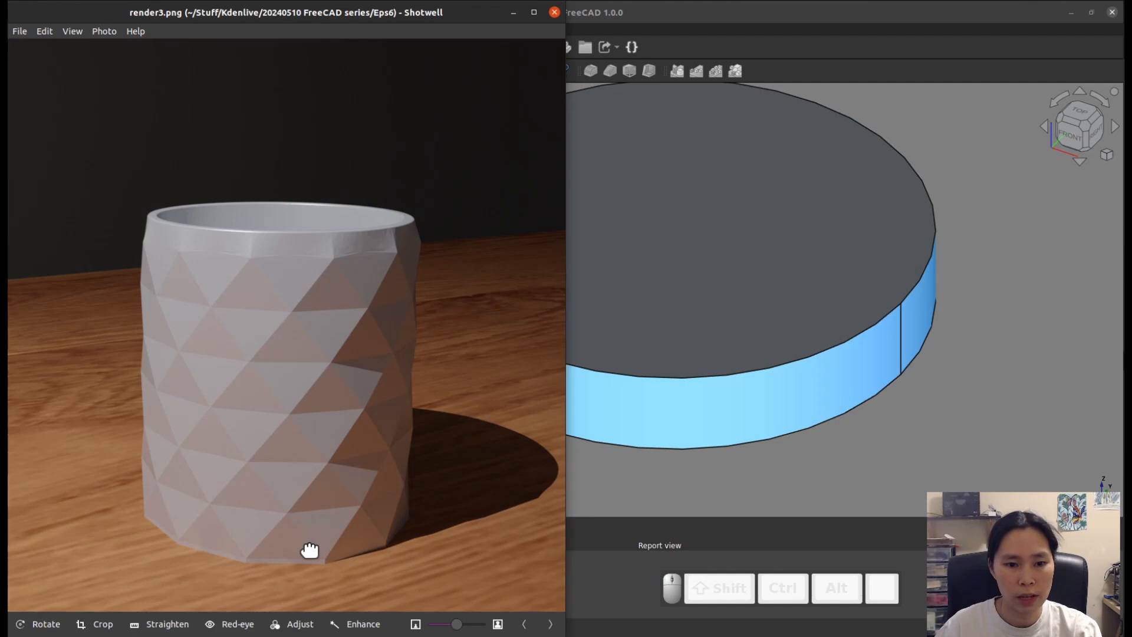
left_click(514, 12)
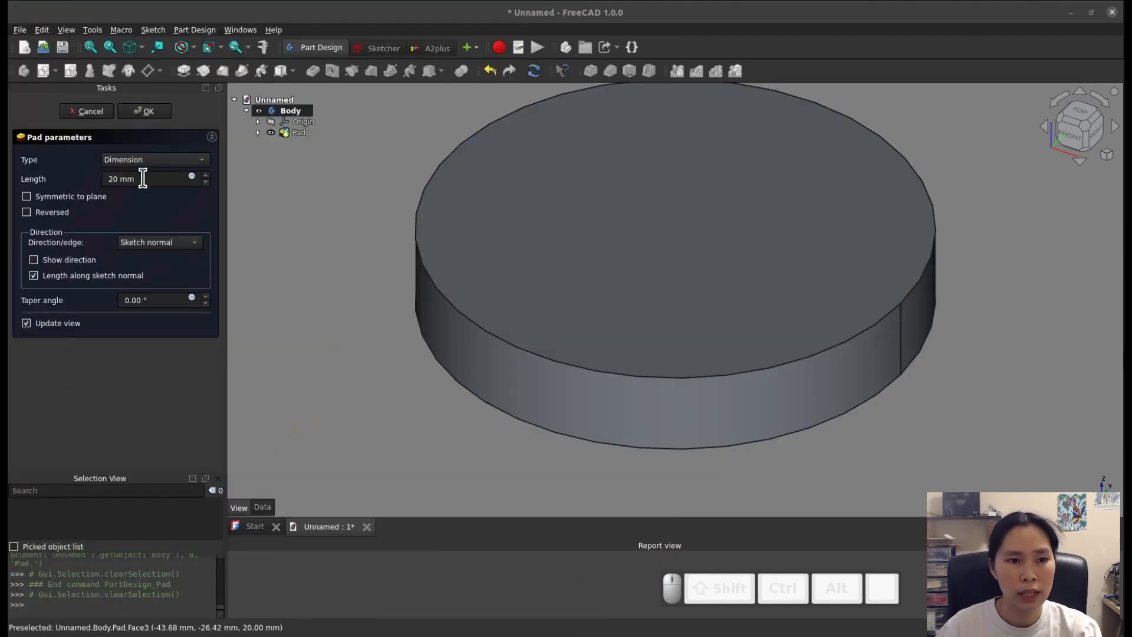
left_click(145, 111)
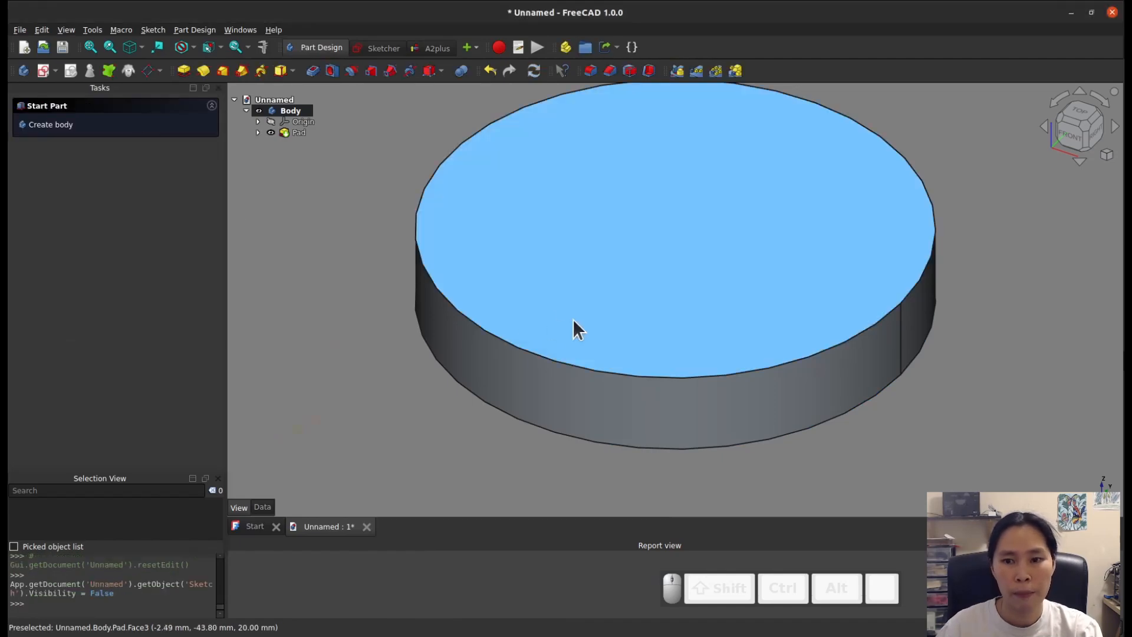
scroll(607, 366, "down", 3)
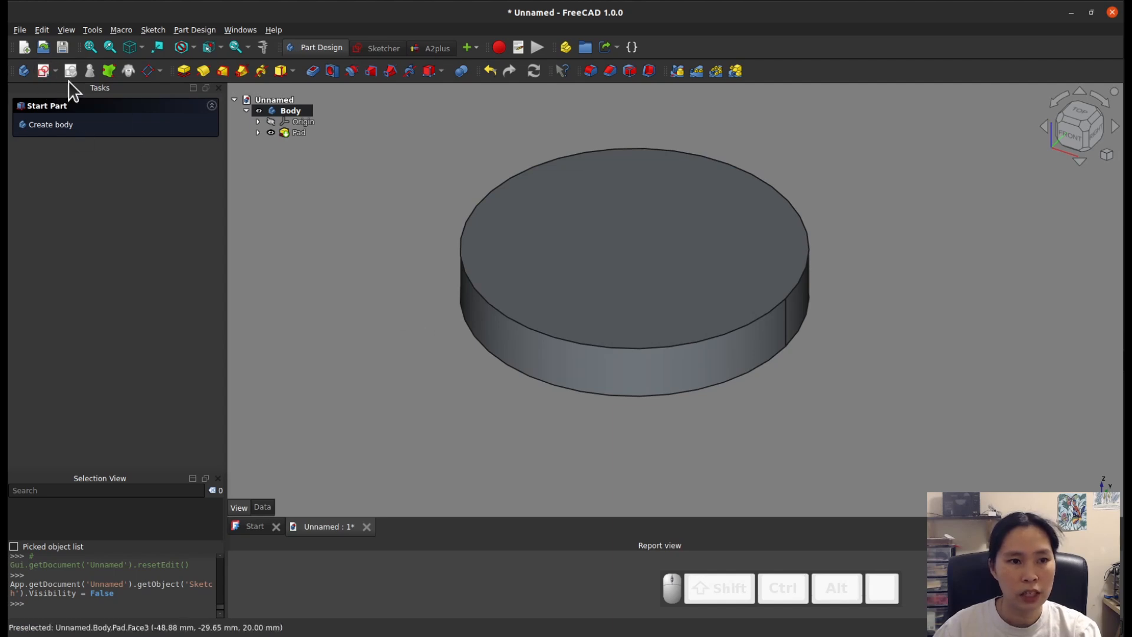
Step: Start a new sketch on the XY plane below the disc and section the view at the sketch plane
left_click(43, 73)
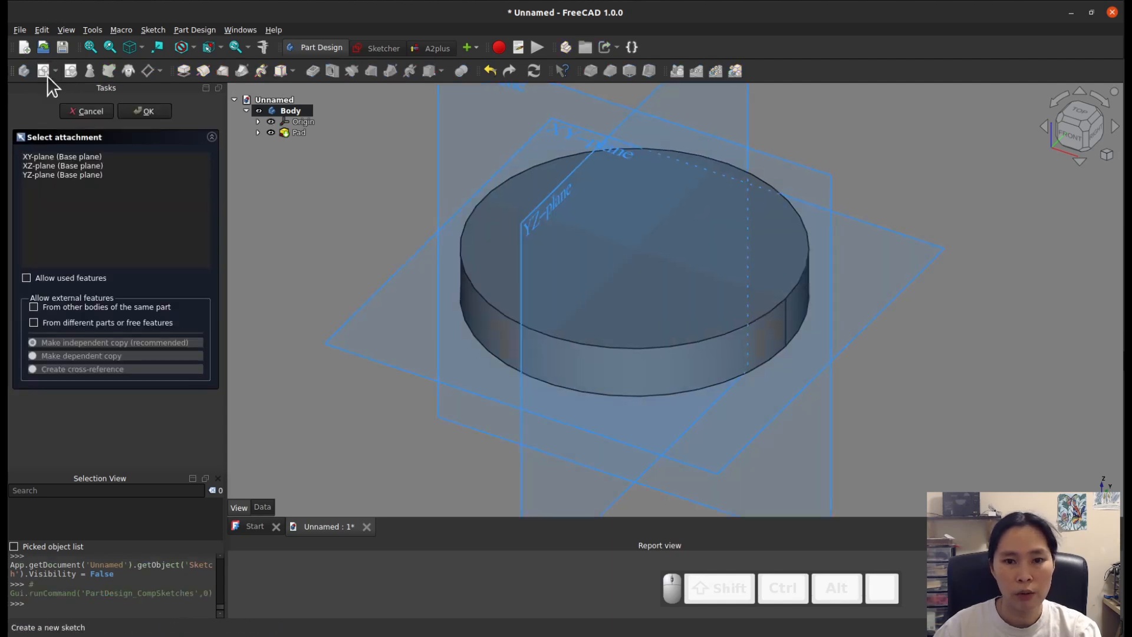
left_click(944, 245)
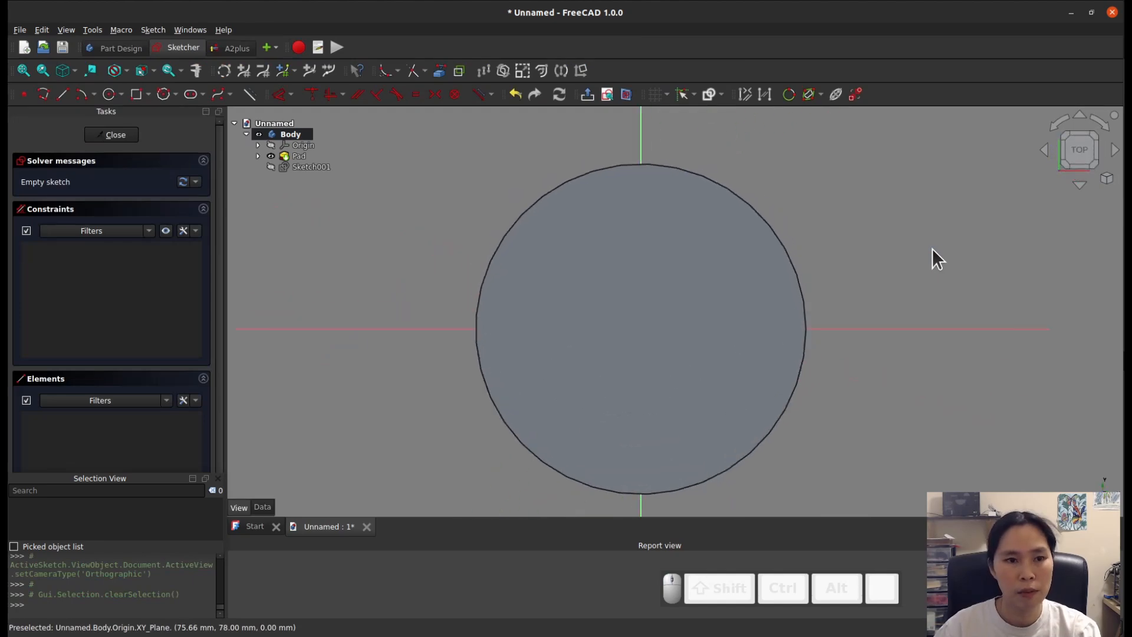
left_click(630, 98)
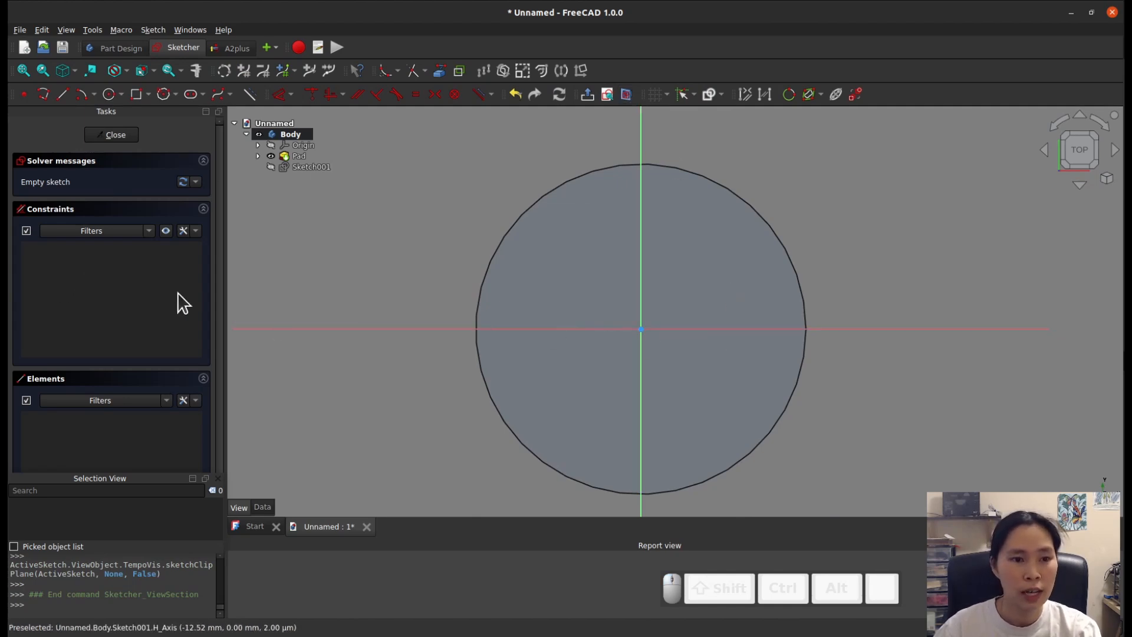
Step: Draw a 12-sided regular polygon centred on the origin with a 60 mm radius at 0°, and close the sketch
left_click(175, 99)
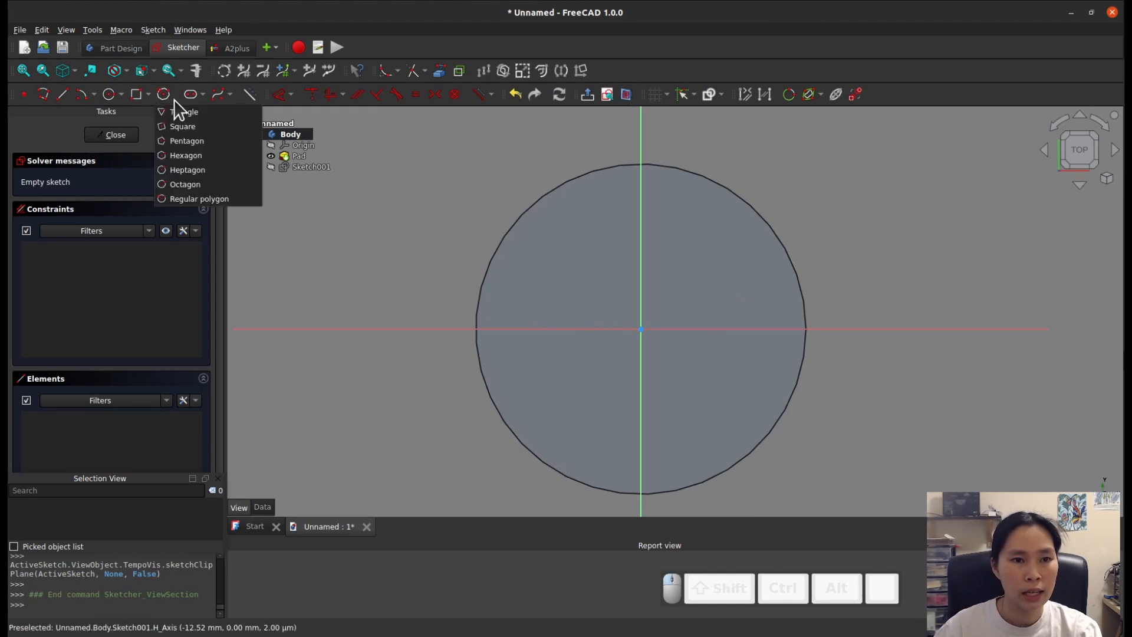
left_click(189, 200)
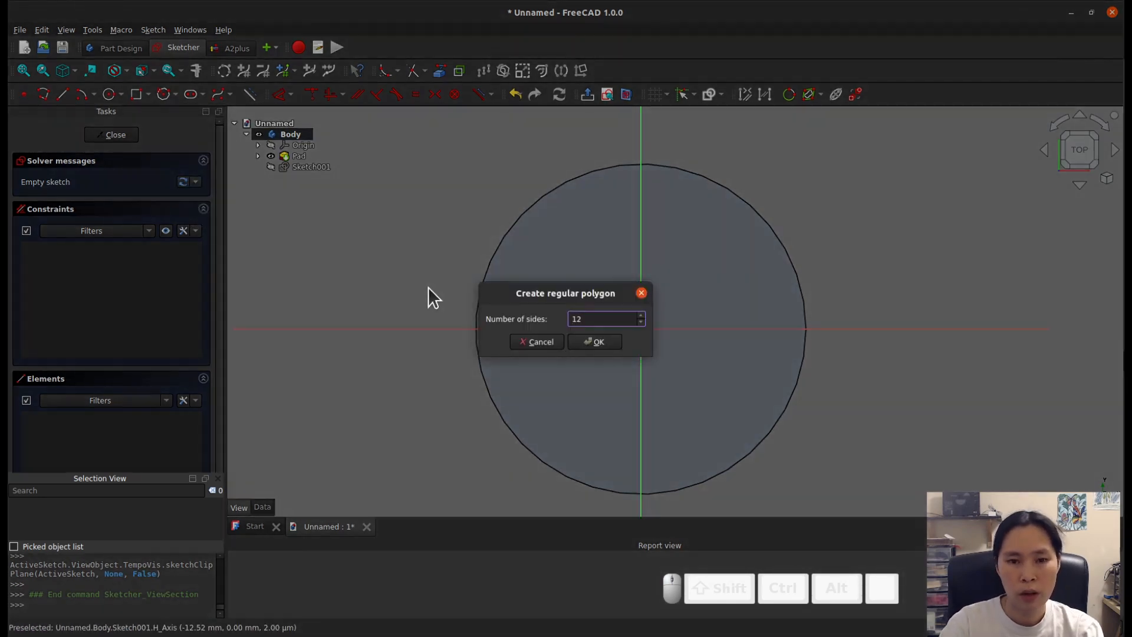
key("Return")
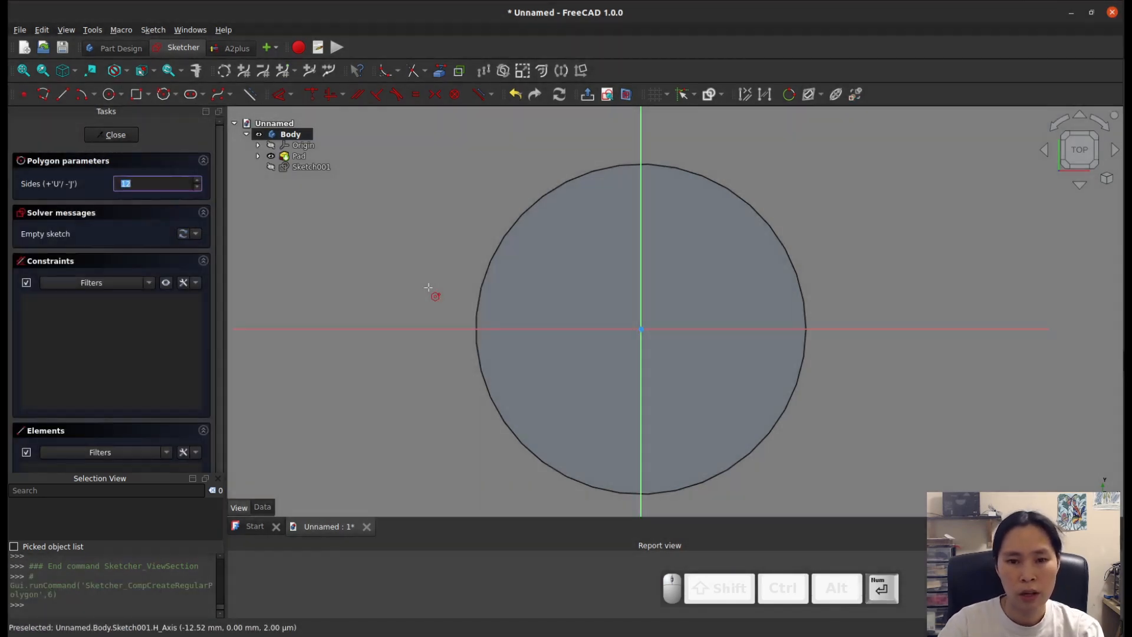
left_click(643, 329)
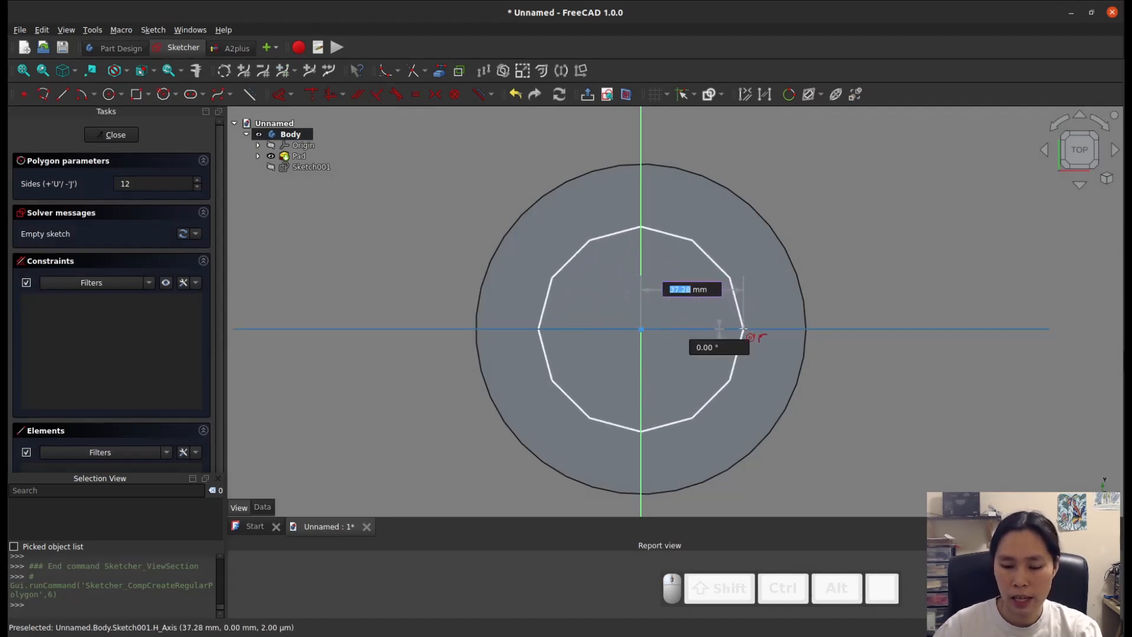
type("60")
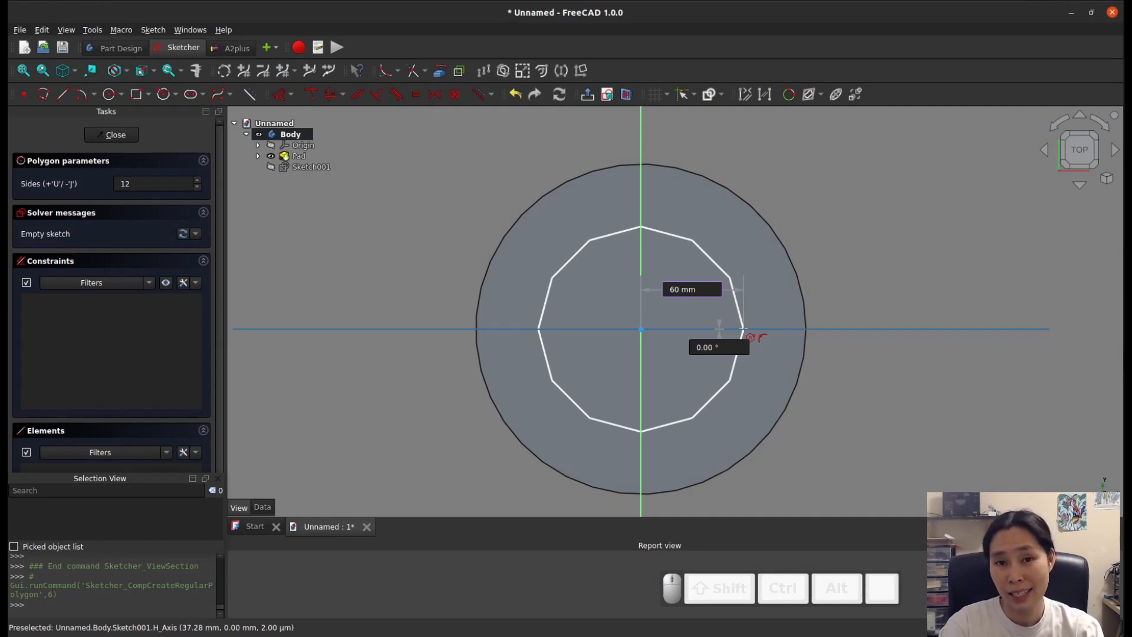
key("Tab")
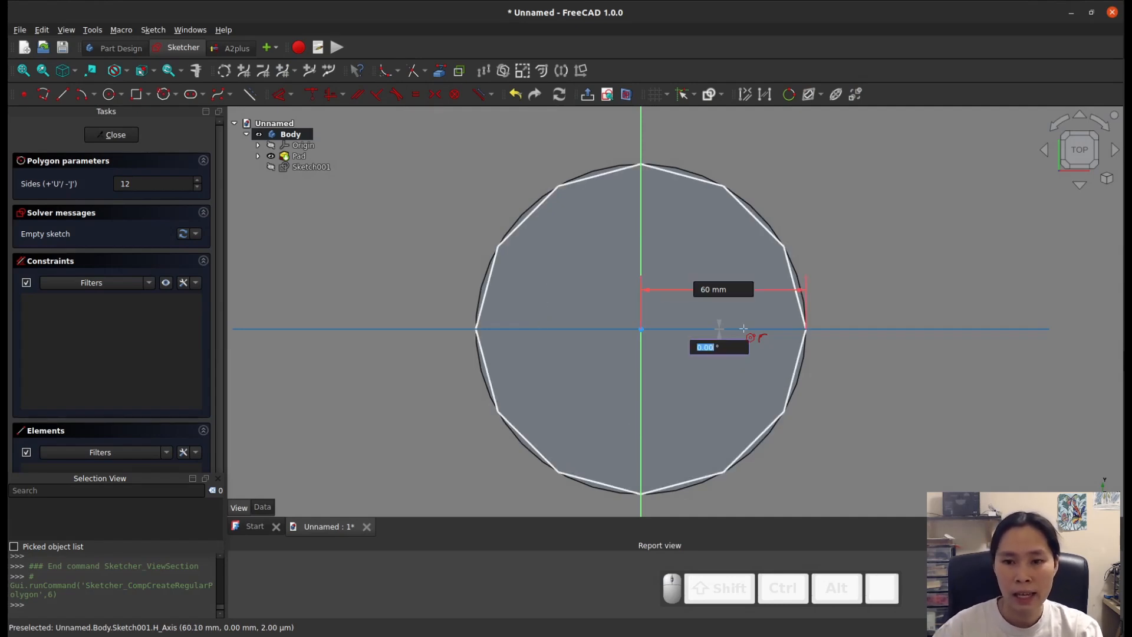
type("0")
key("Return")
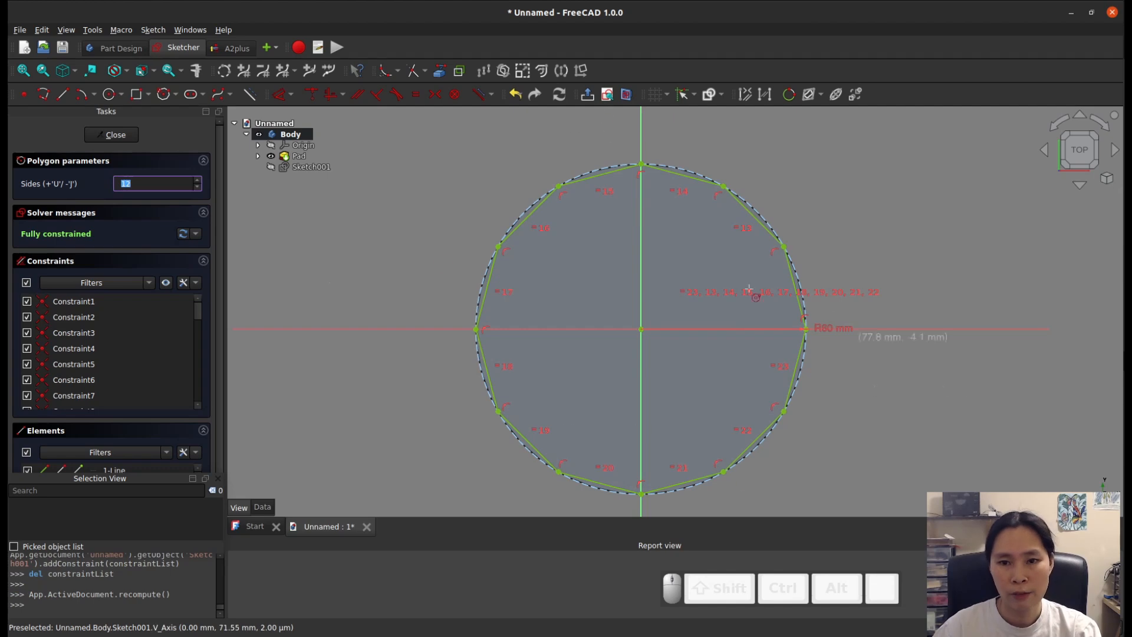
left_click(115, 135)
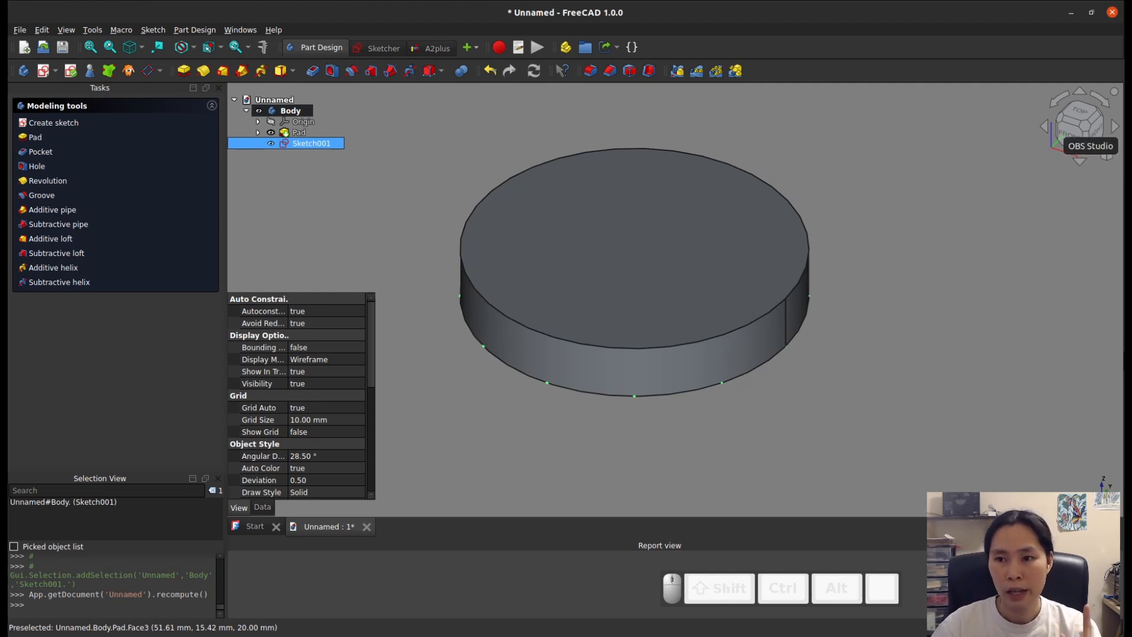
Step: Examine the facet pattern on the reference render of the cup
left_click(1129, 229)
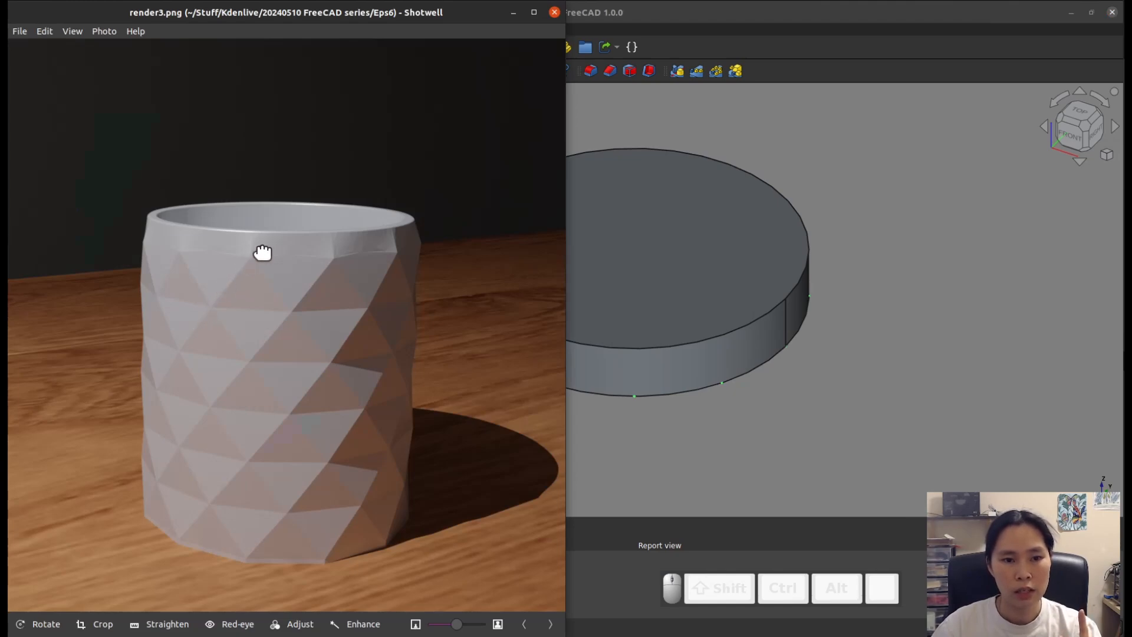
left_click(513, 13)
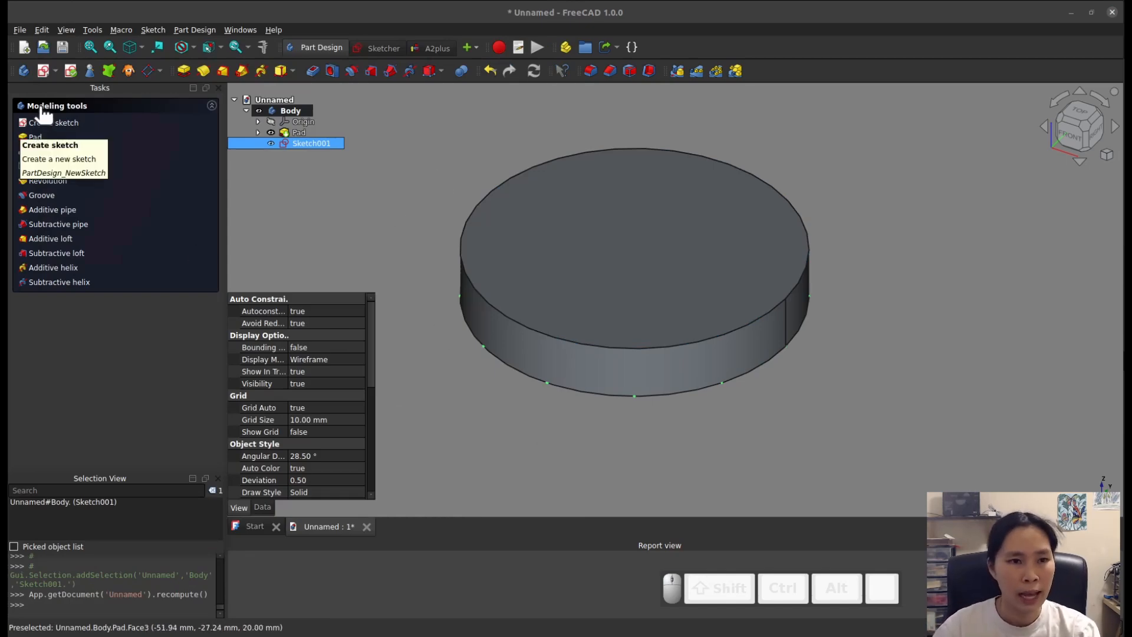
left_click(42, 71)
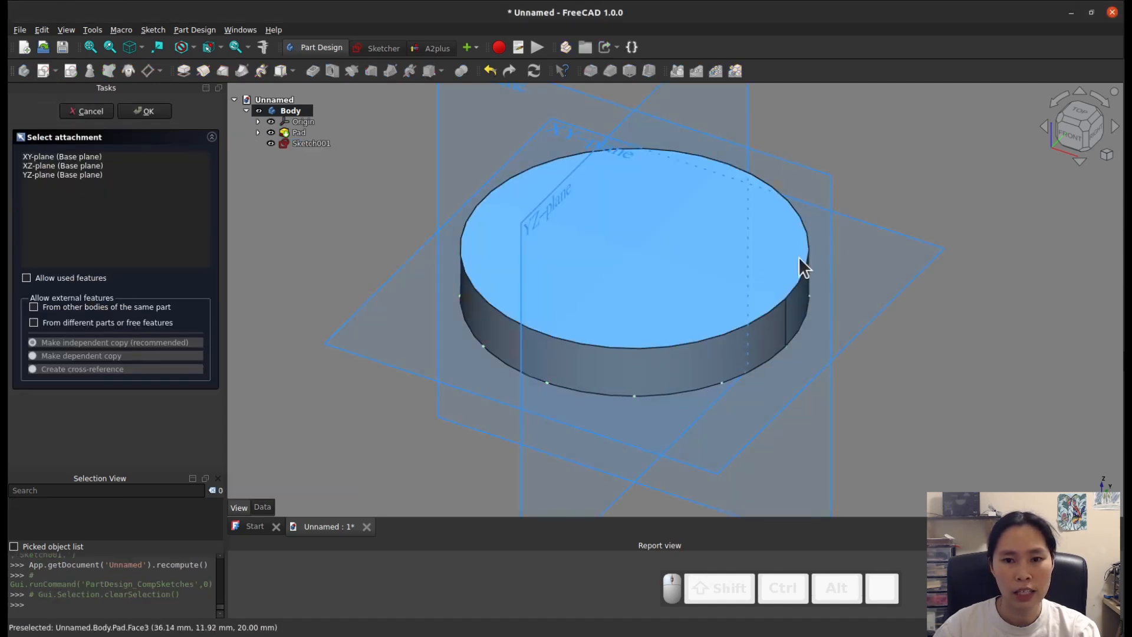
left_click(709, 270)
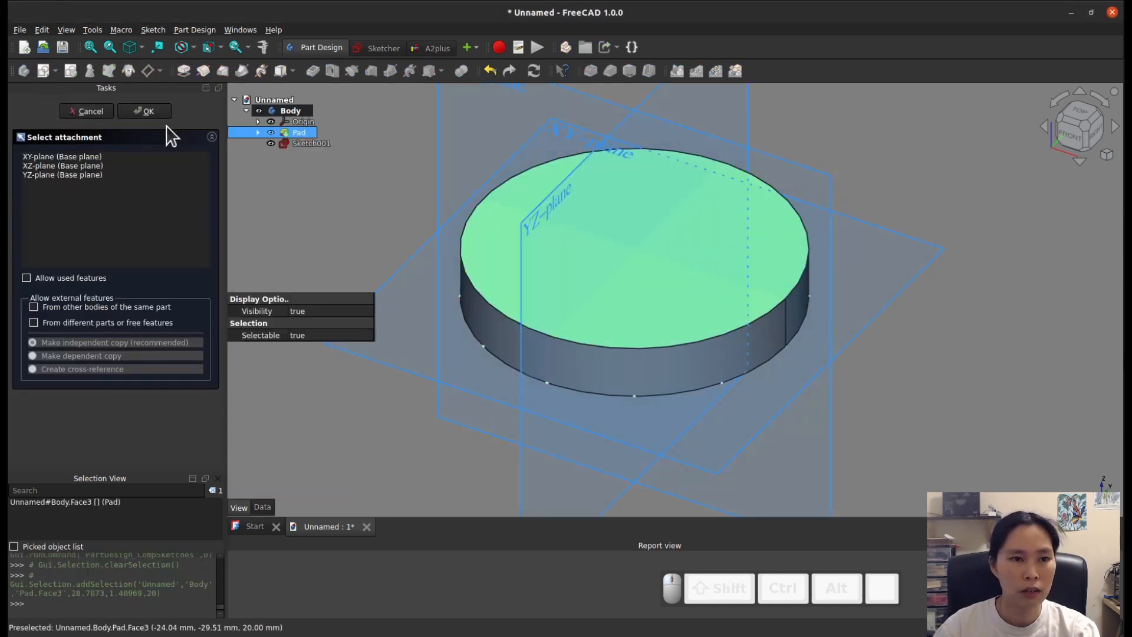
left_click(75, 111)
left_click(641, 252)
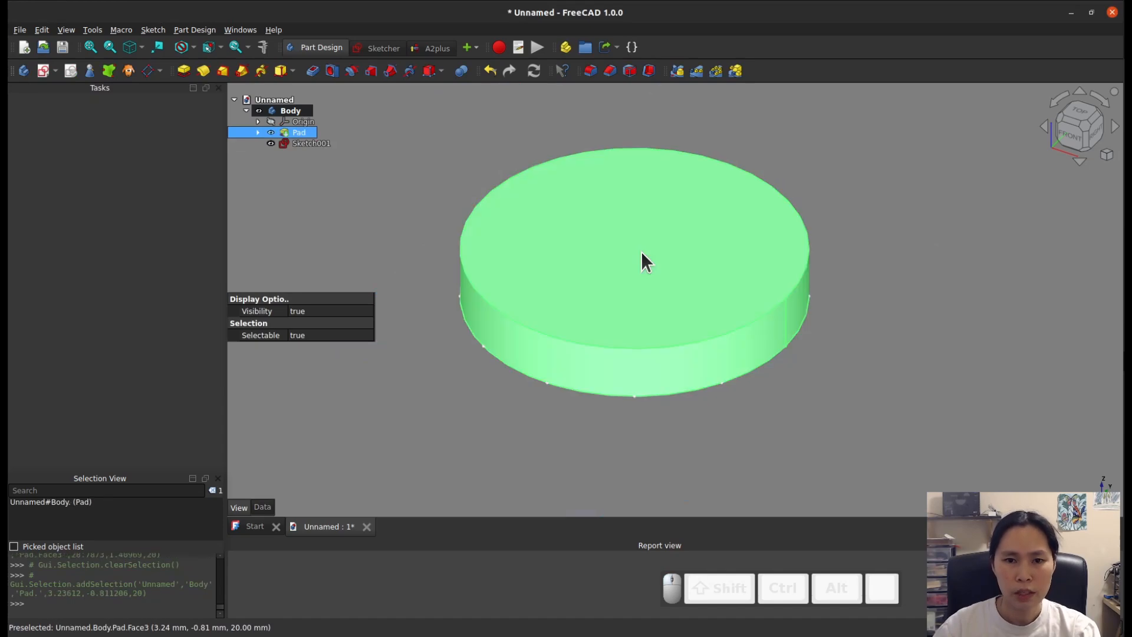
left_click(975, 342)
Step: Sketch a 12-sided regular polygon on the disc's top face, centred on the origin with a 60 mm radius at 15°, and close the sketch
left_click(657, 264)
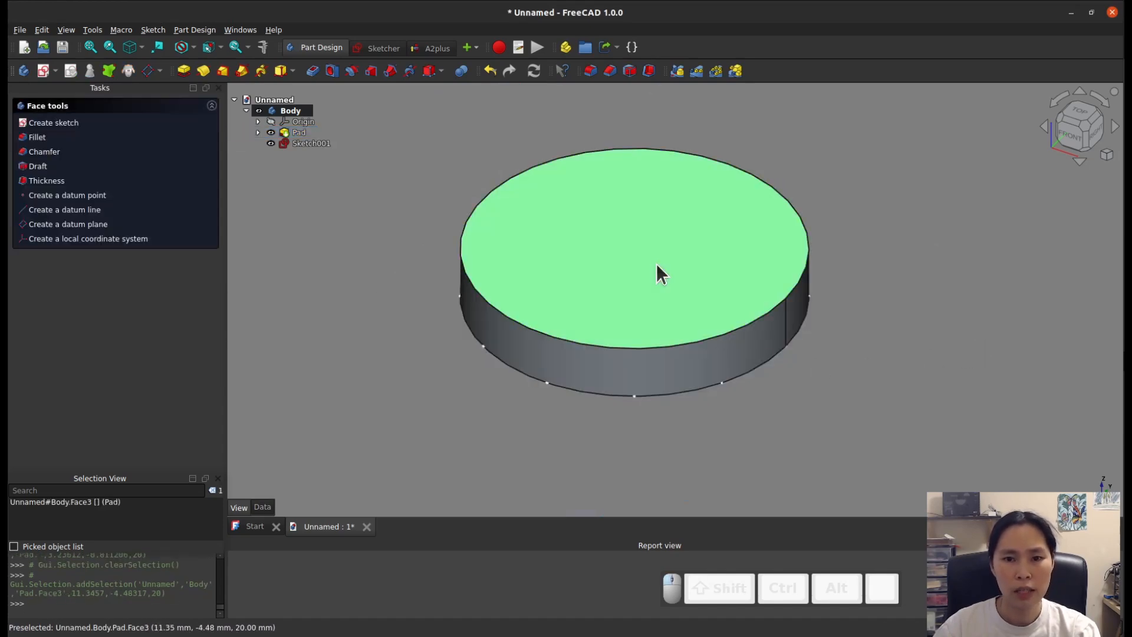
left_click(44, 71)
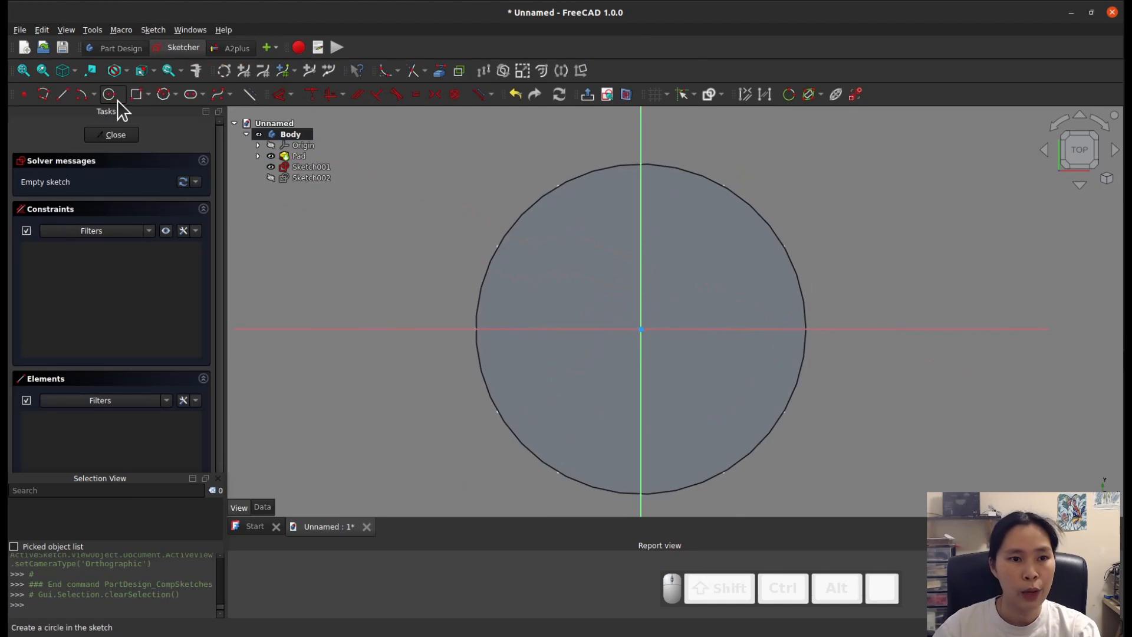
left_click(163, 95)
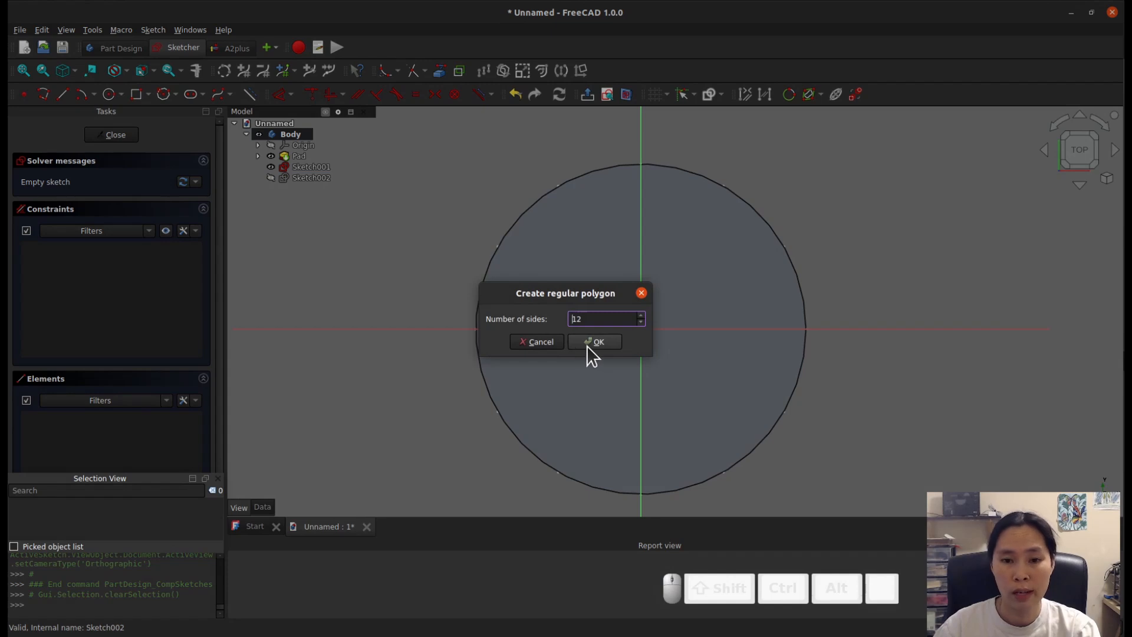
left_click(596, 343)
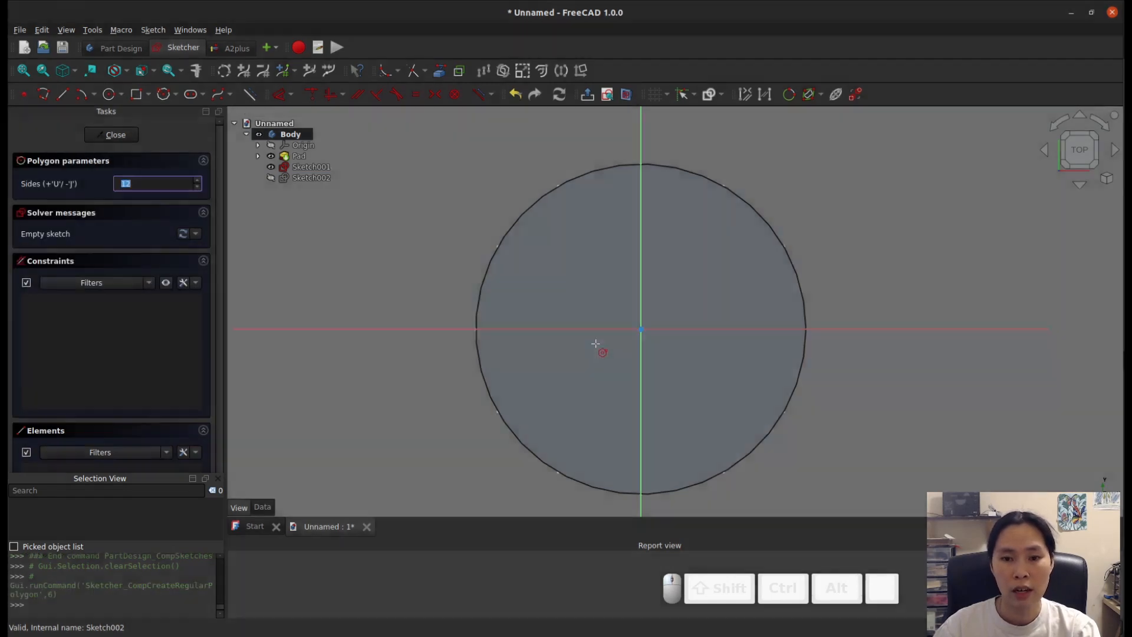
left_click(641, 329)
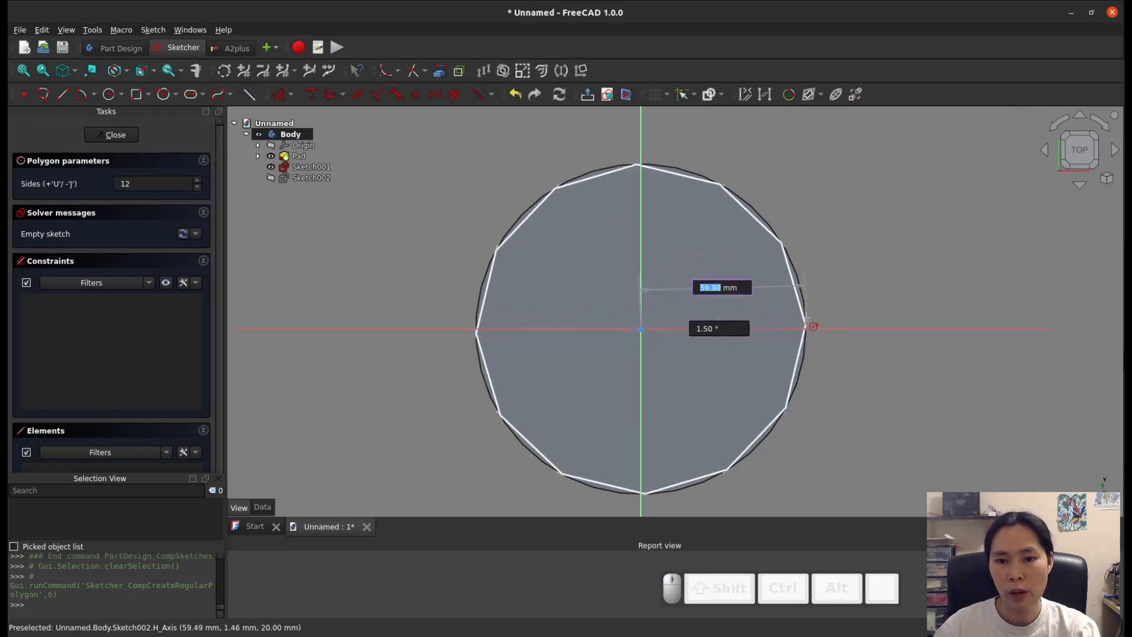
type("60")
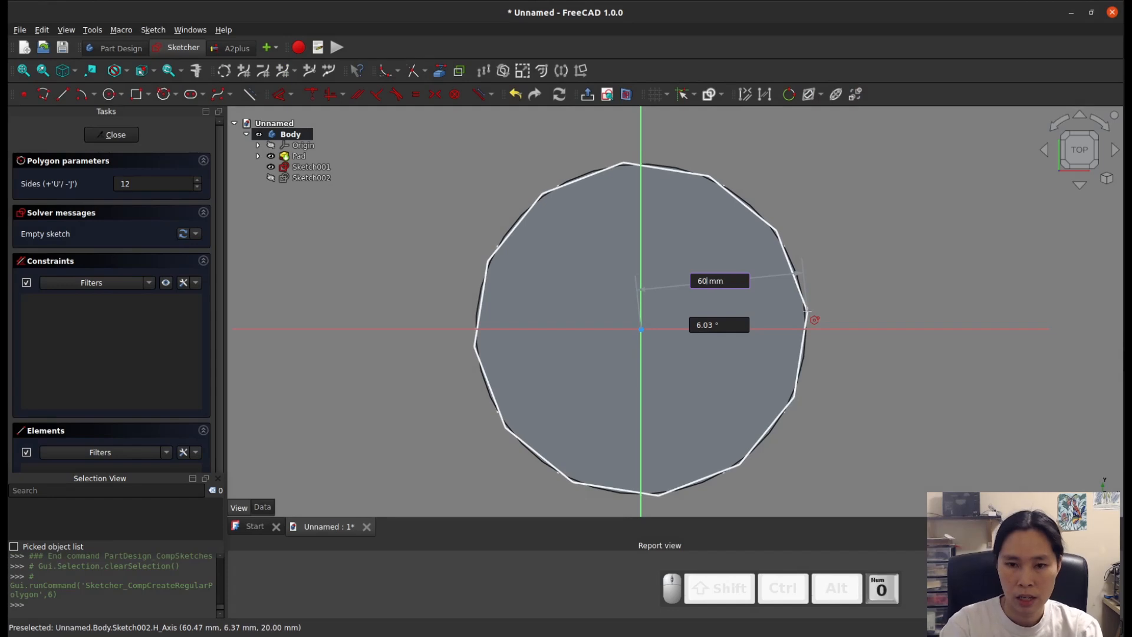
key("Tab")
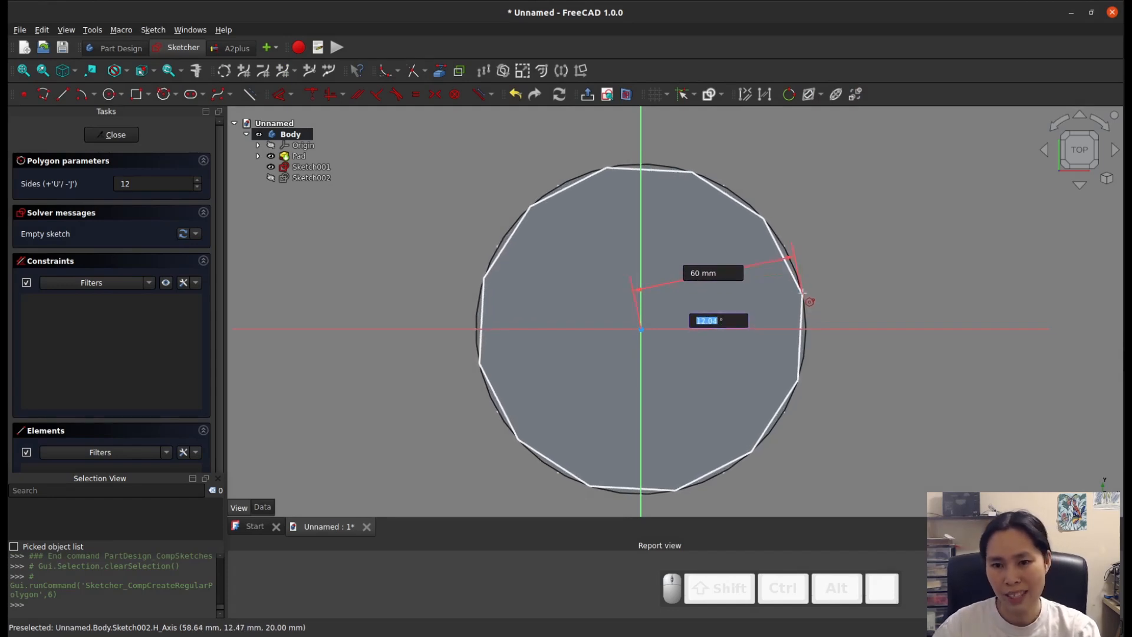
type("15")
key("Return")
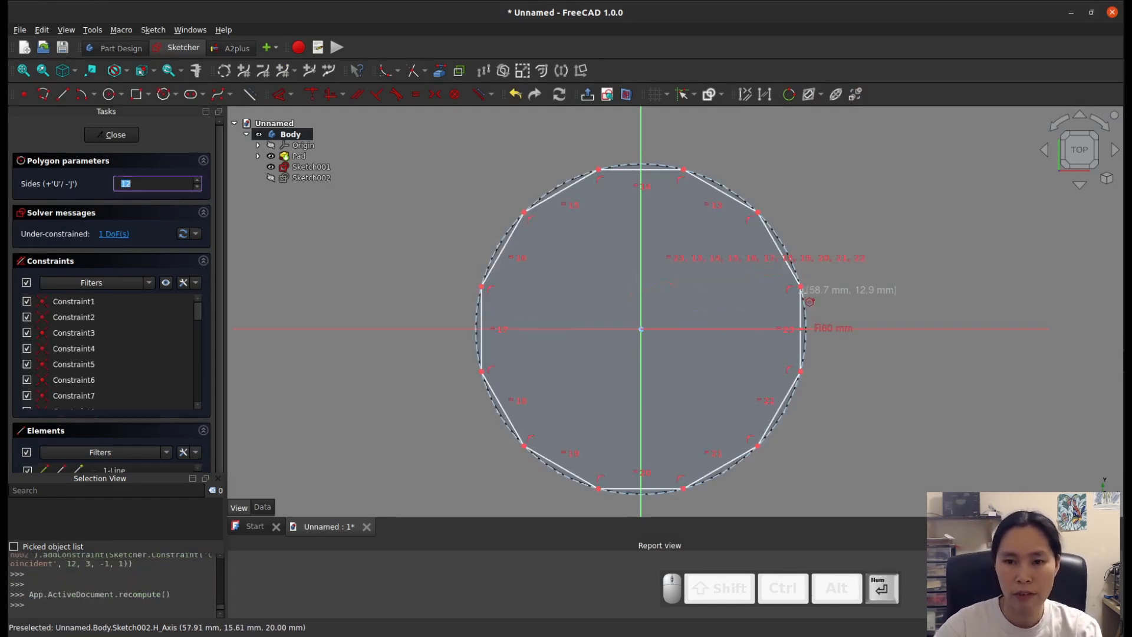
left_click(112, 136)
Step: Examine how the upper and lower polygon vertices are offset around the disc's side, comparing them with the triangles on the reference render
scroll(785, 395, "up", 3)
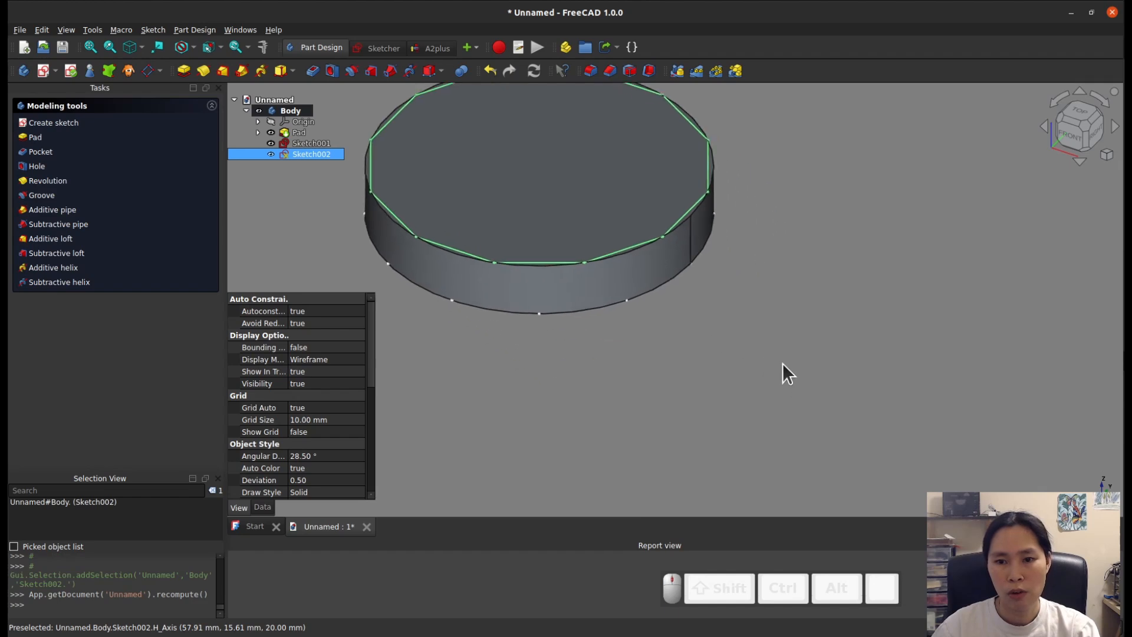
scroll(690, 325, "down", 1)
scroll(761, 407, "up", 1)
middle_click_drag(621, 283, 620, 202)
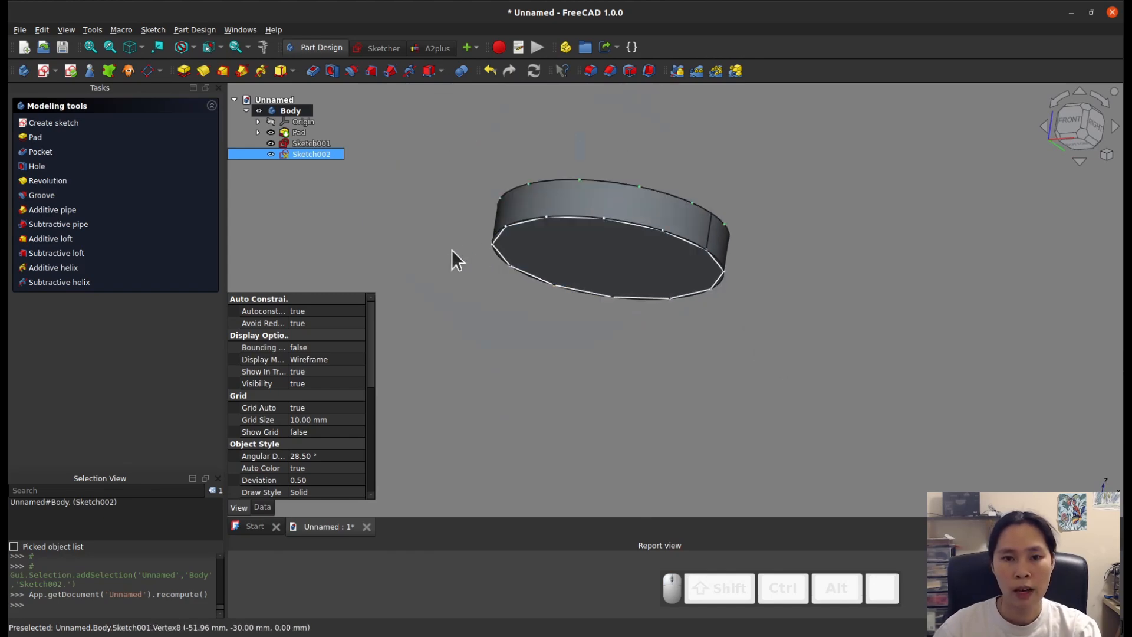
middle_click_drag(452, 254, 458, 302)
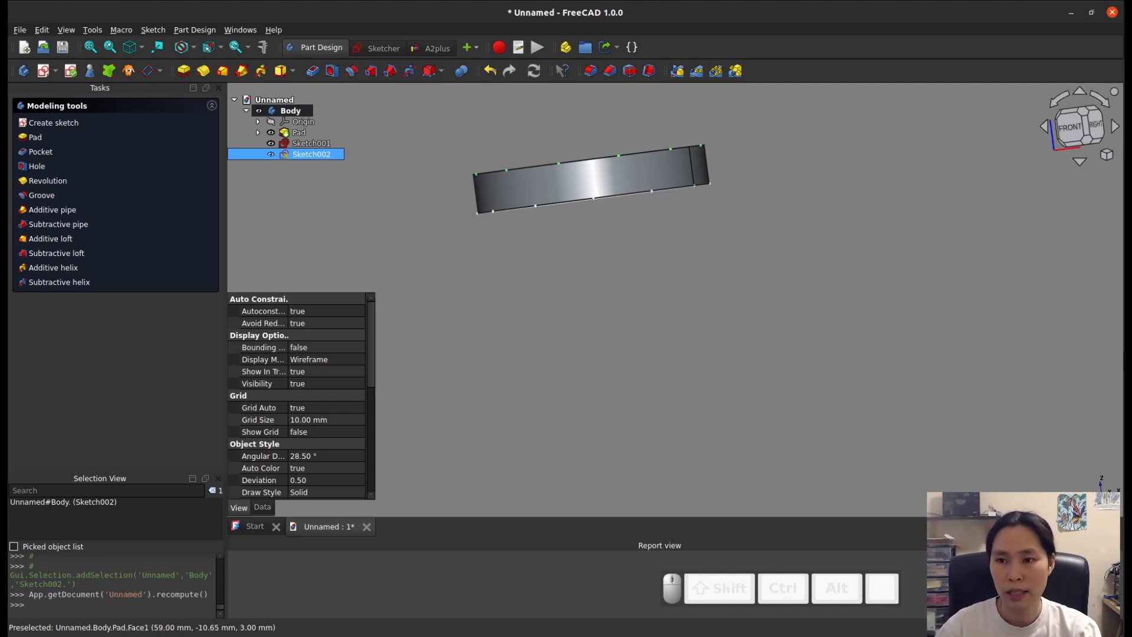
key("alt+Tab")
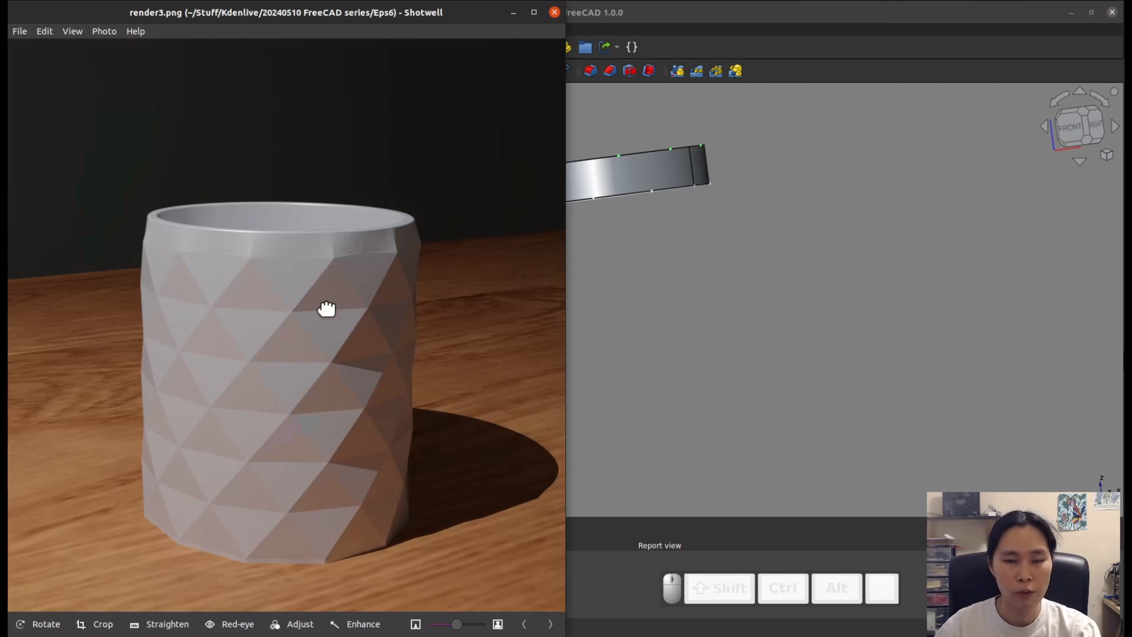
left_click(514, 12)
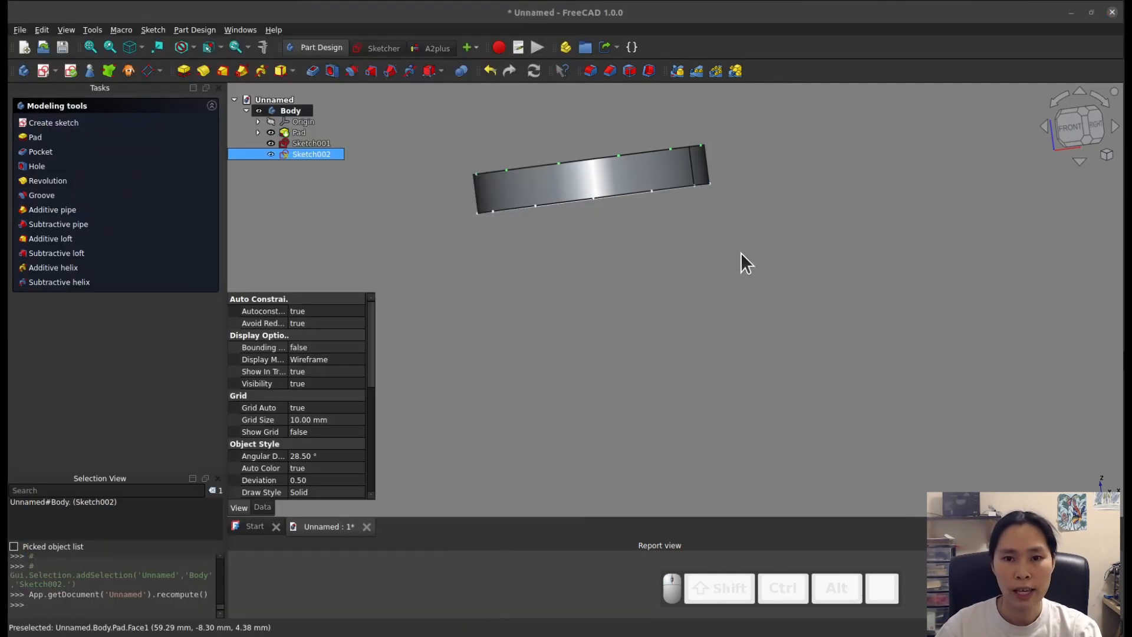
scroll(727, 284, "up", 3)
scroll(730, 284, "down", 6)
scroll(654, 186, "up", 3)
scroll(731, 338, "up", 1)
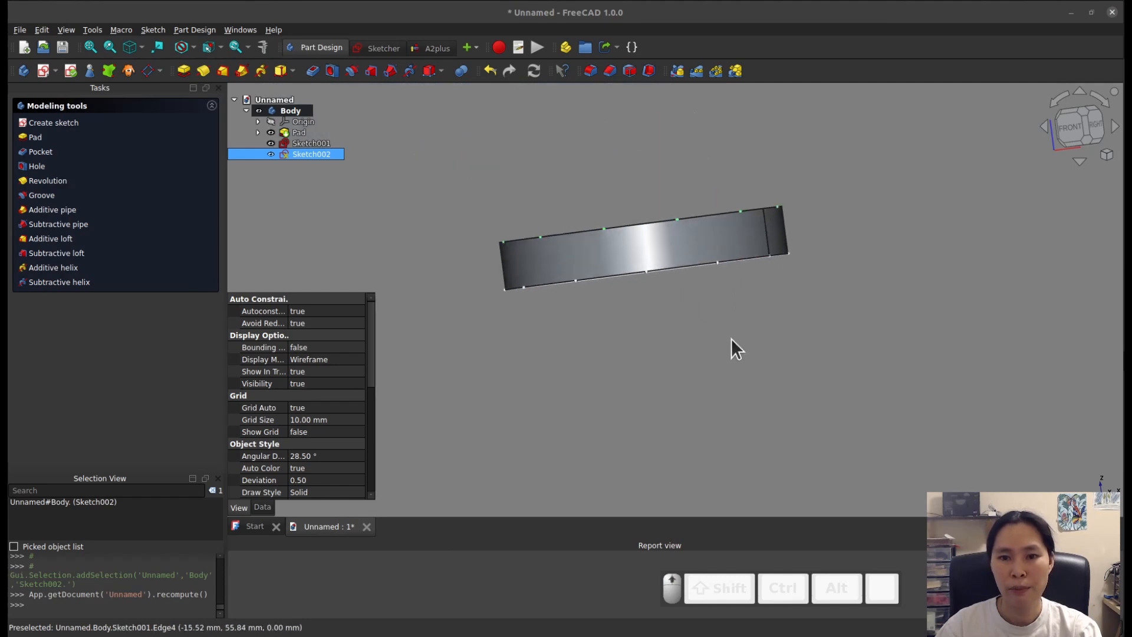
scroll(732, 349, "up", 1)
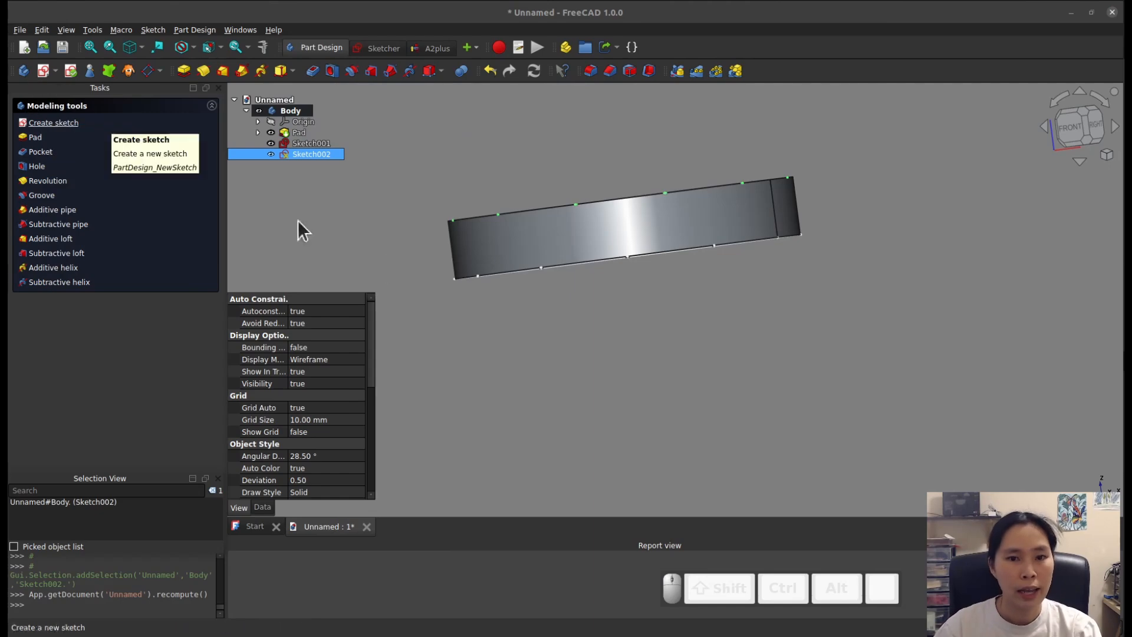
left_click(148, 70)
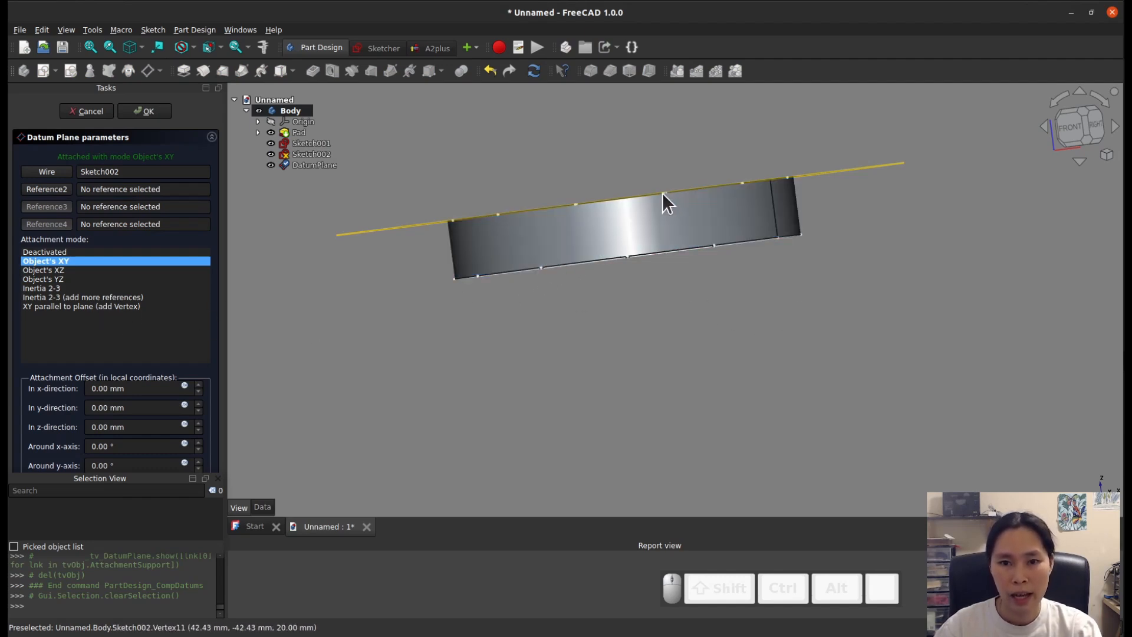
scroll(671, 183, "up", 3)
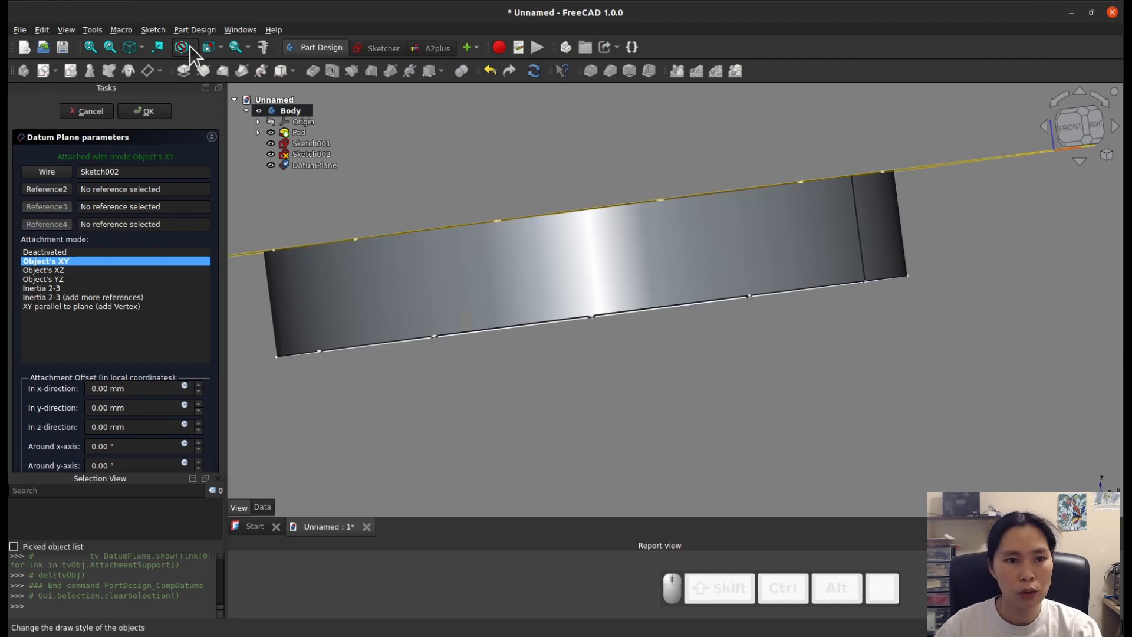
left_click(221, 48)
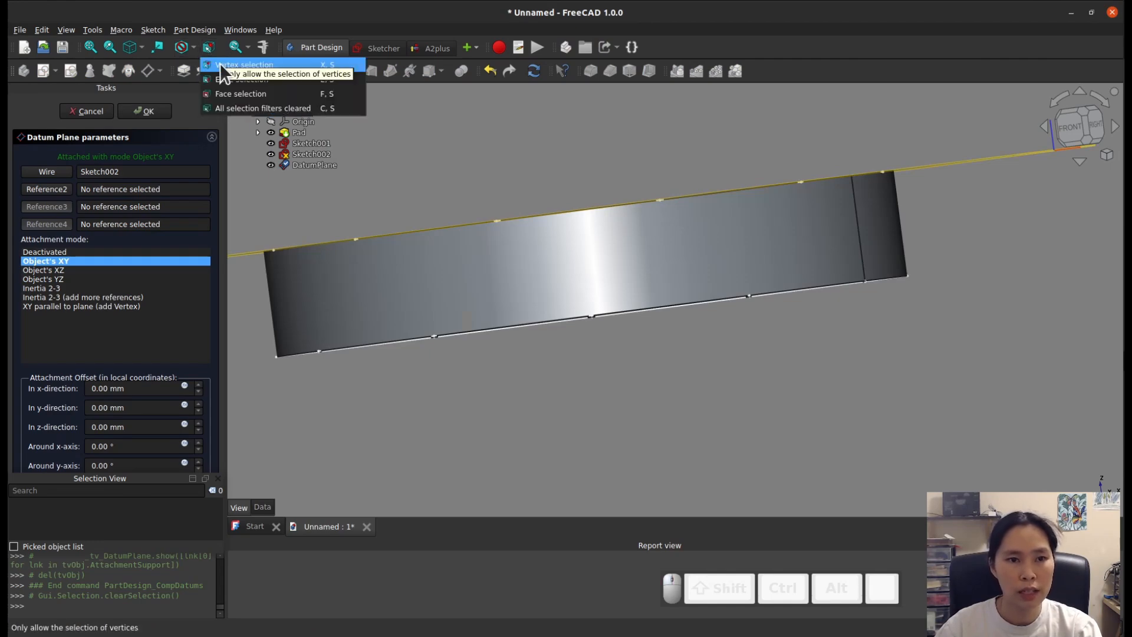
left_click(220, 64)
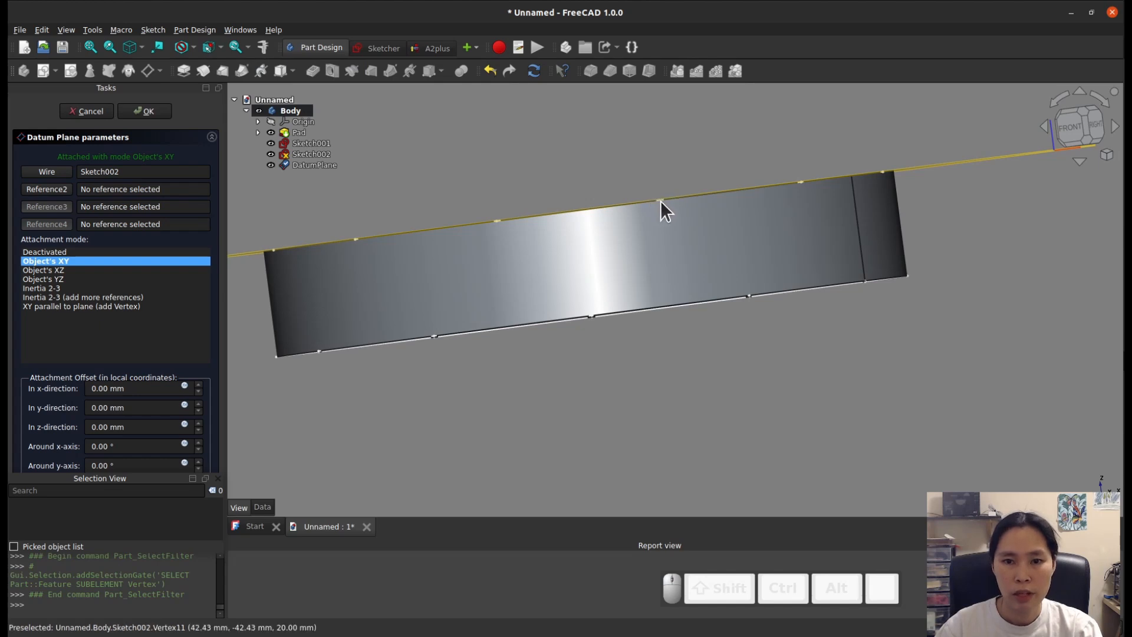
scroll(640, 275, "up", 2)
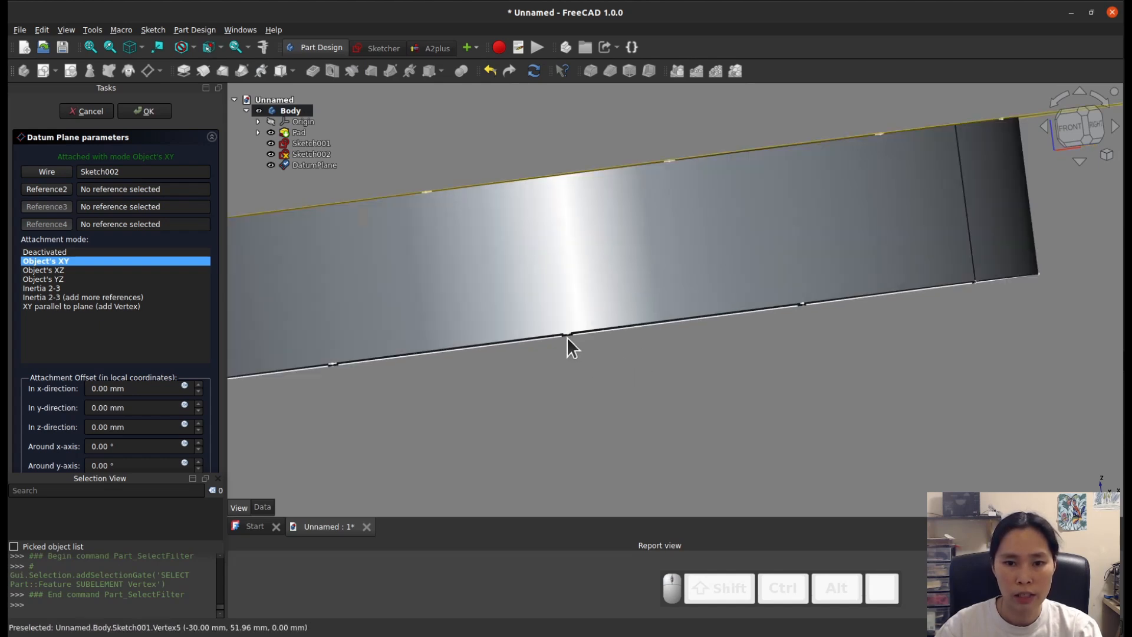
left_click(567, 334)
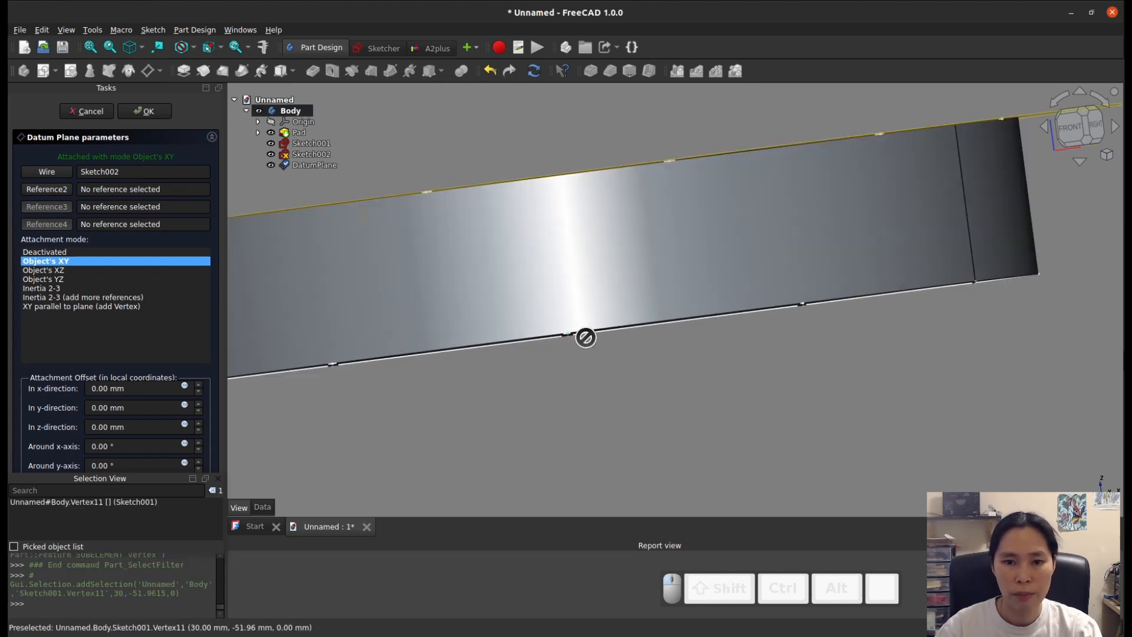
left_click(808, 306)
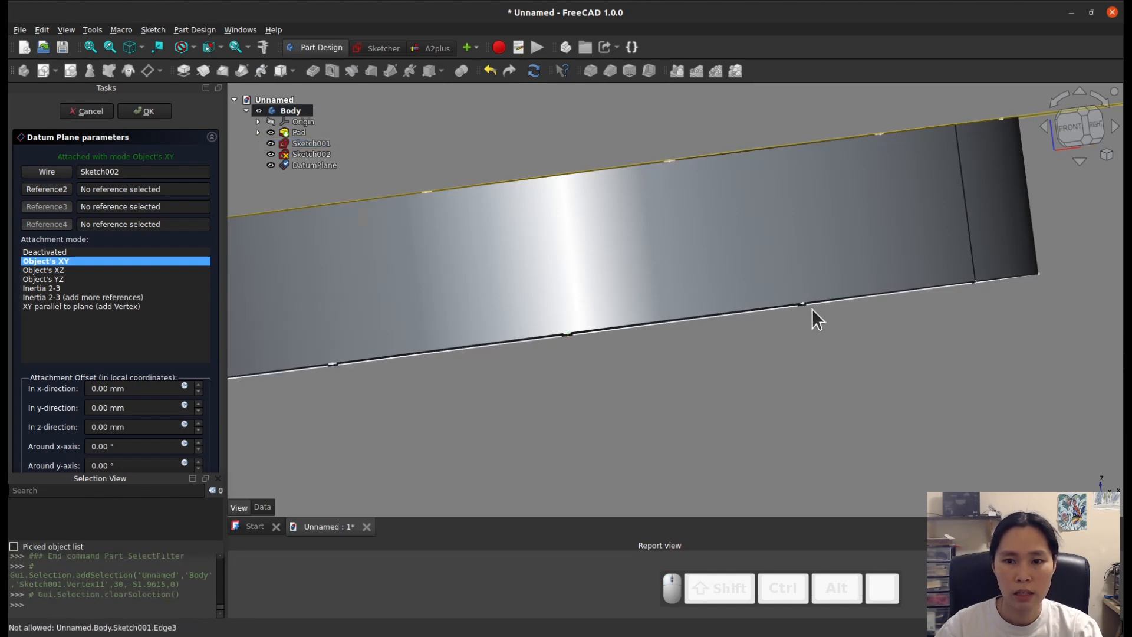
left_click(803, 303)
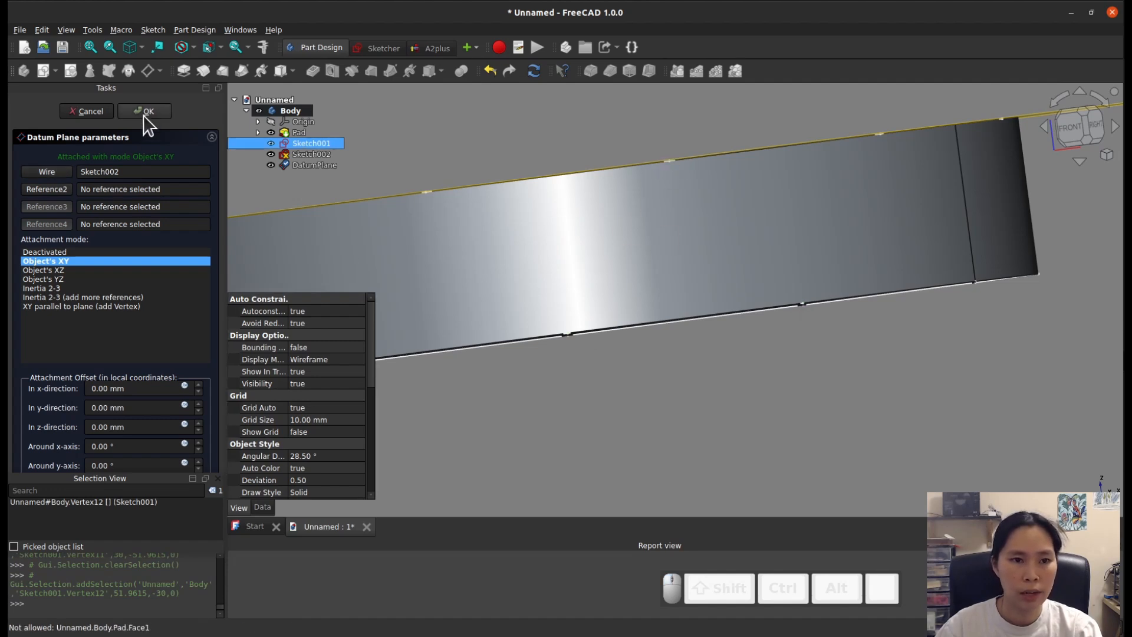
left_click(96, 112)
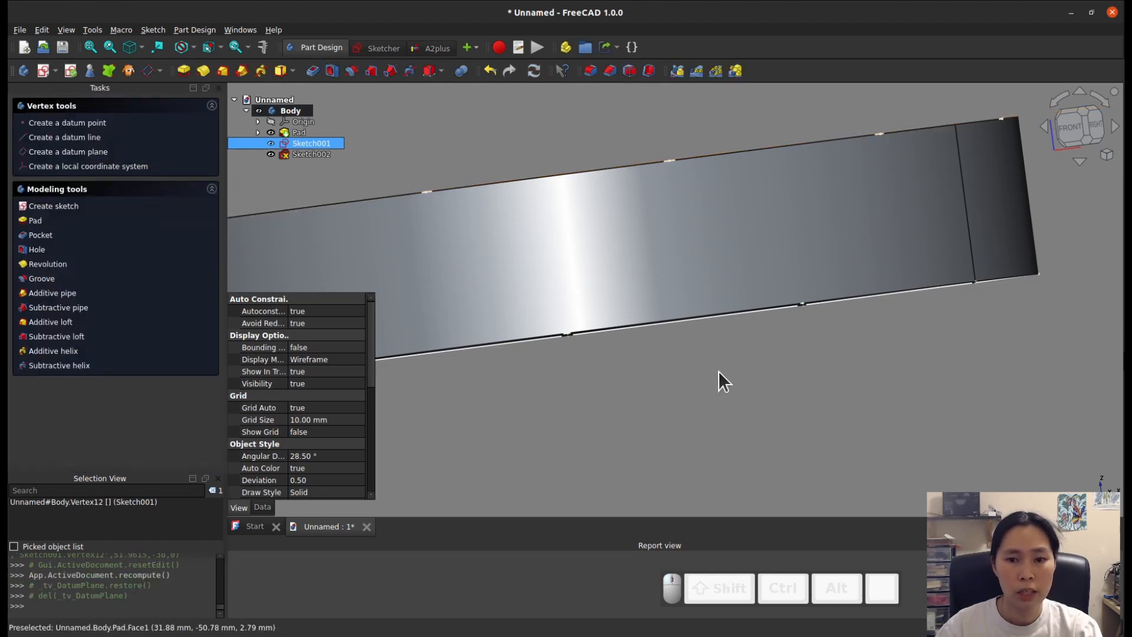
Step: Create a datum plane through three points: two adjacent vertices of the lower polygon and the upper polygon vertex between them
left_click(738, 405)
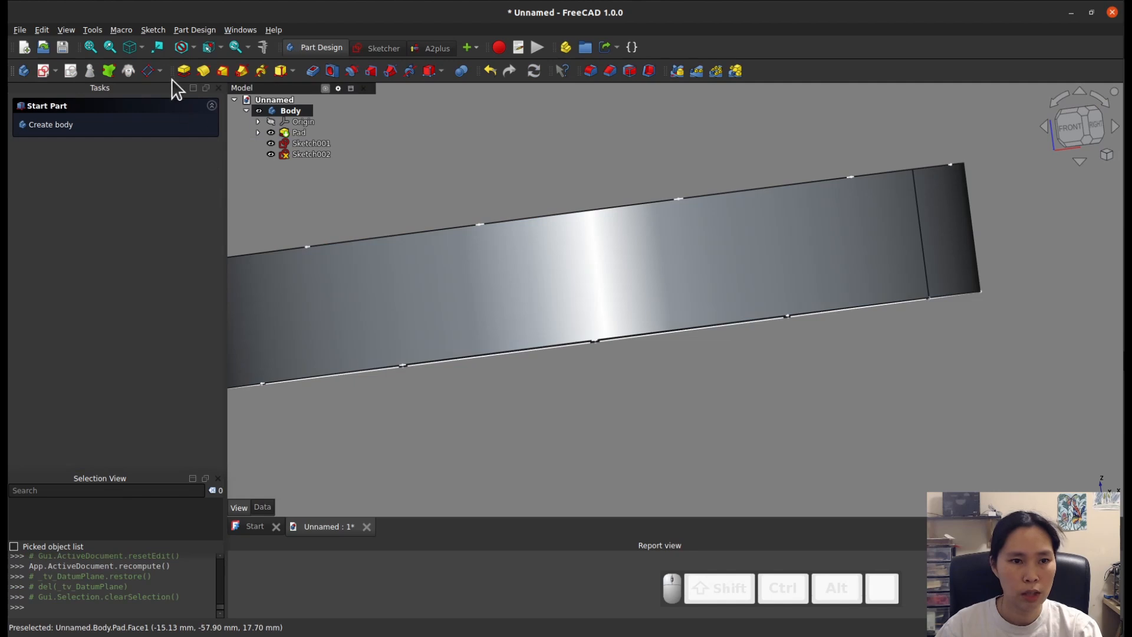
left_click(146, 70)
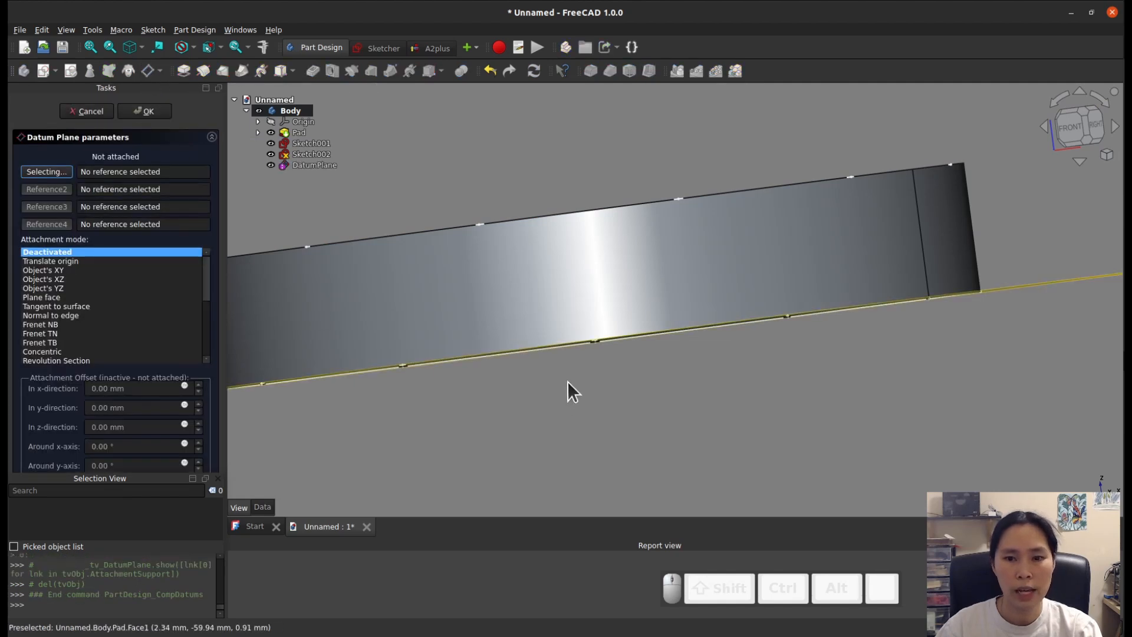
left_click(595, 341)
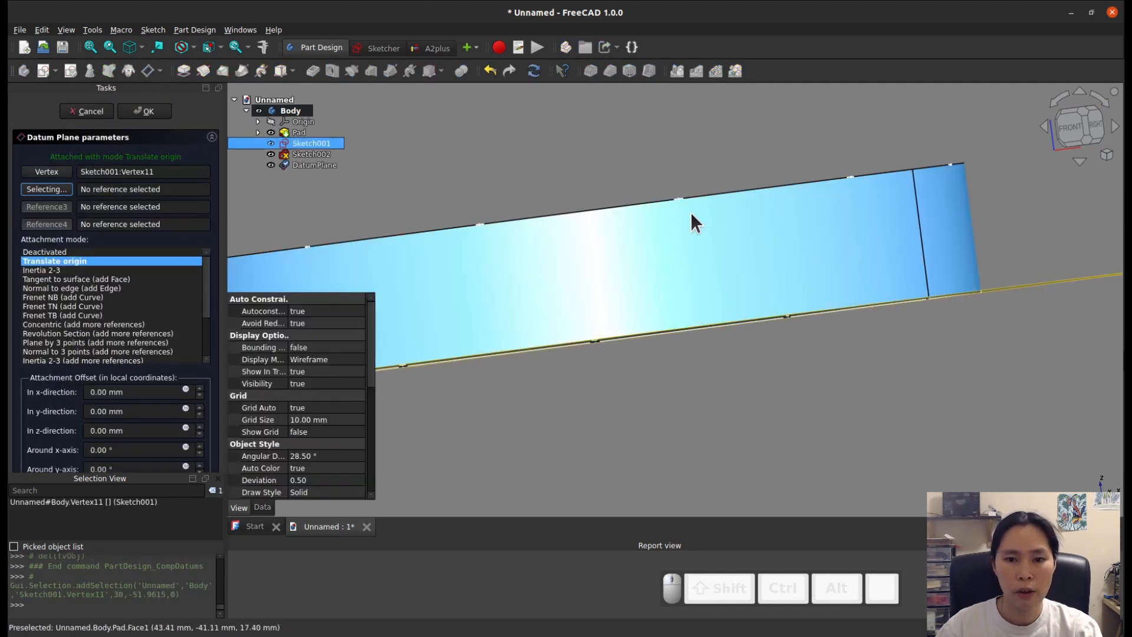
left_click(680, 200)
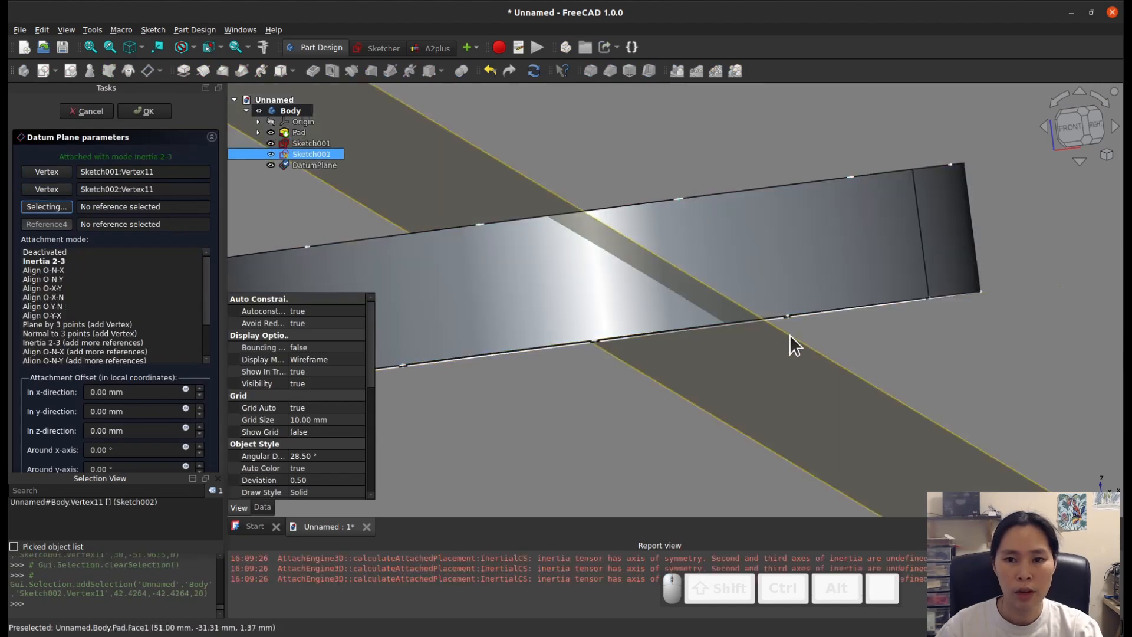
left_click(790, 317)
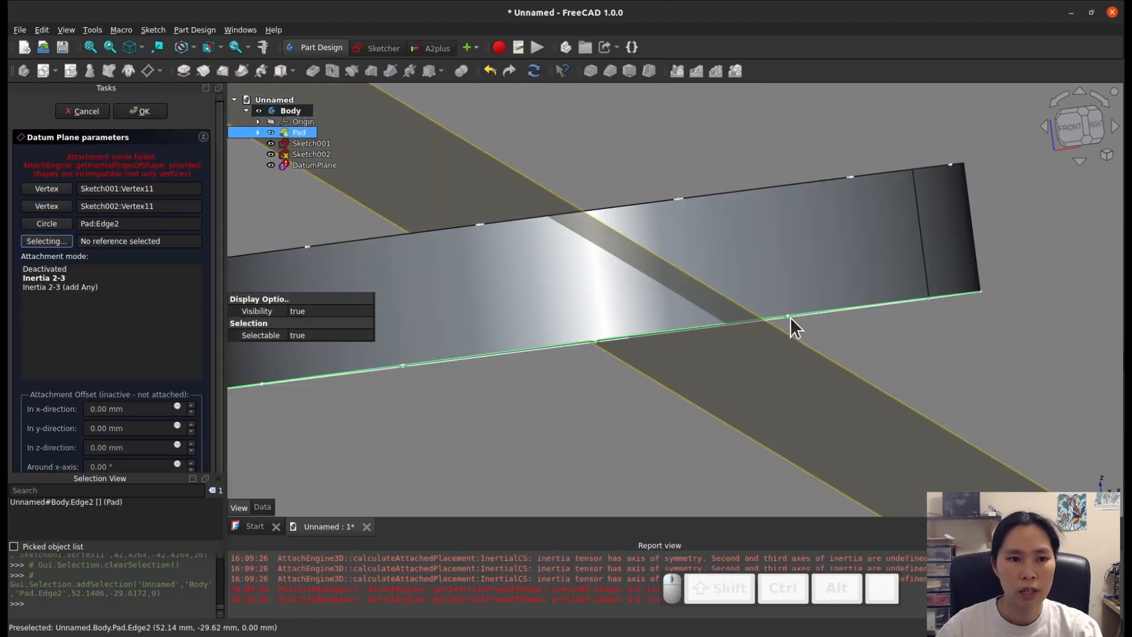
right_click(119, 225)
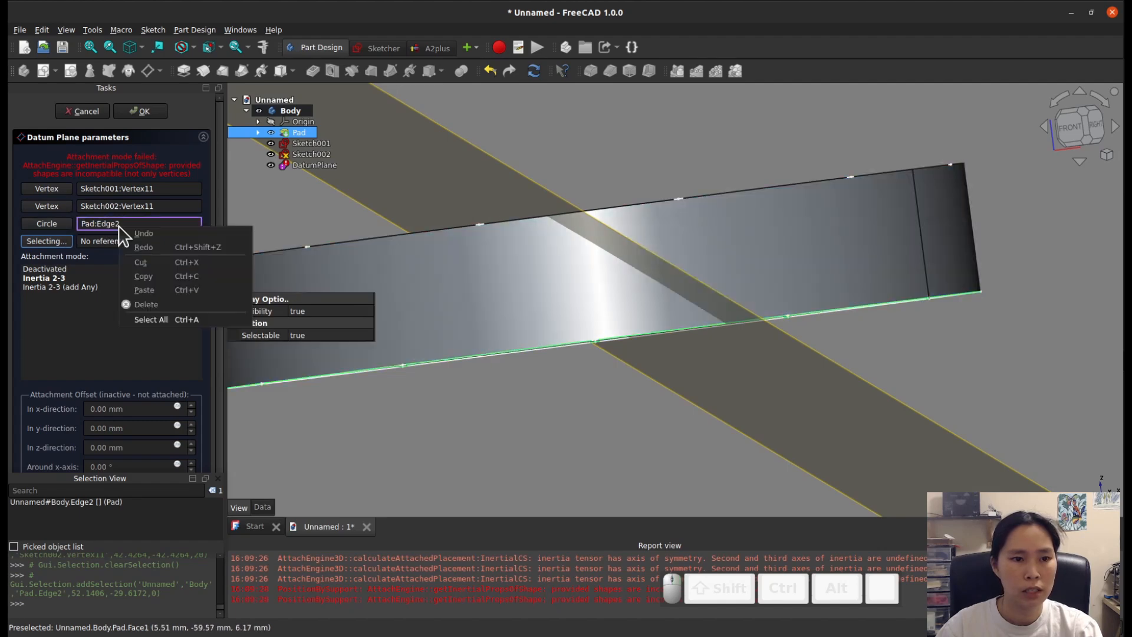
left_click(47, 229)
left_click(48, 224)
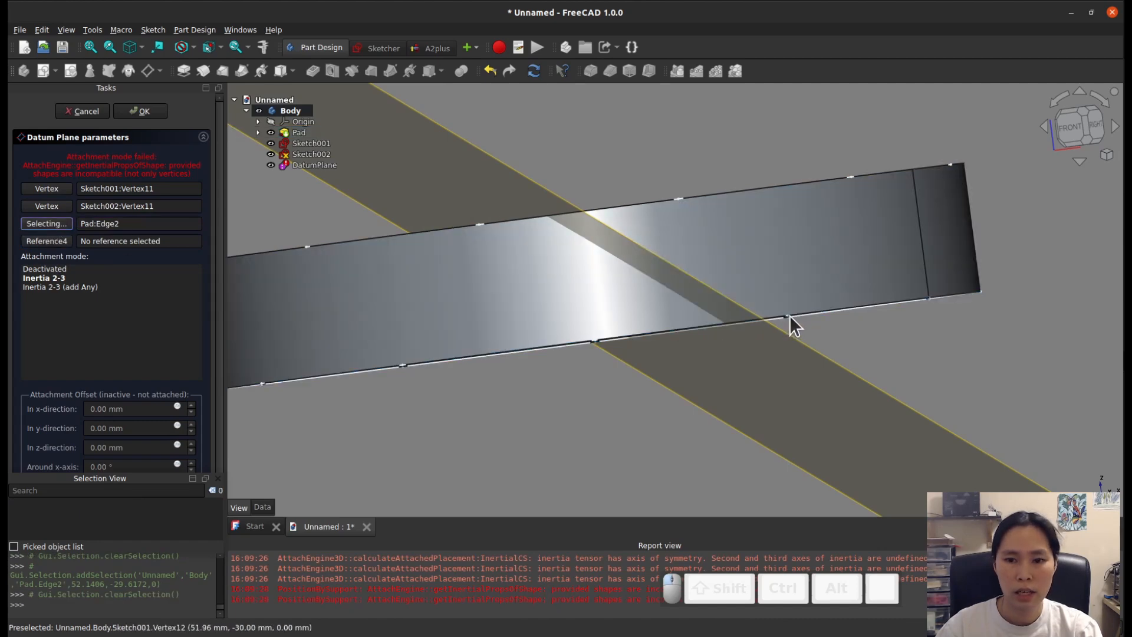
left_click(790, 316)
scroll(664, 318, "down", 5)
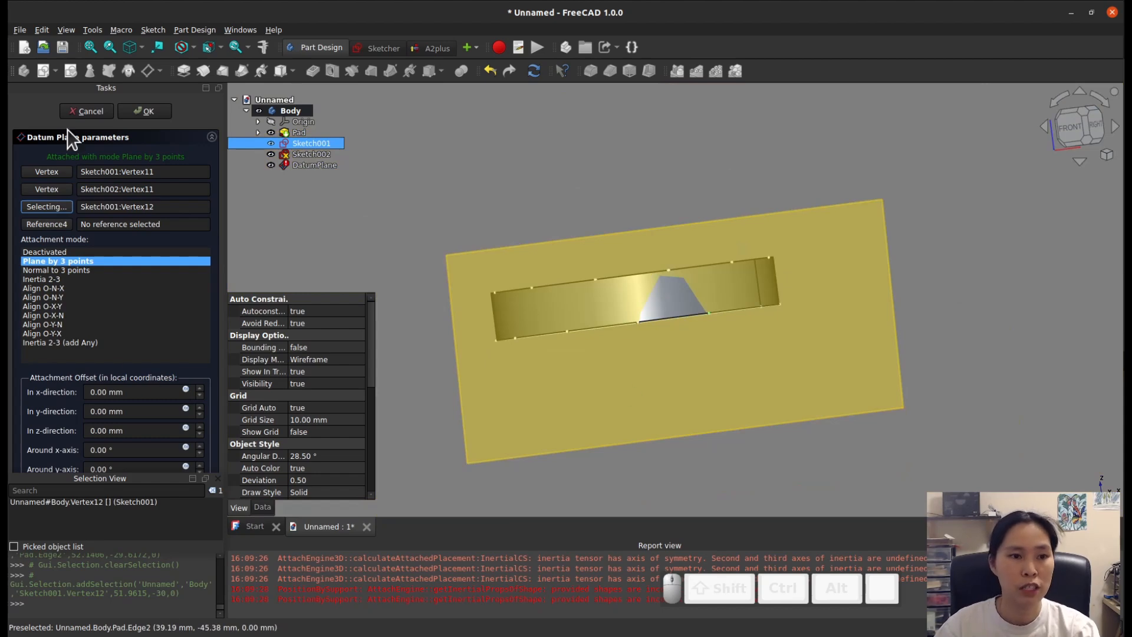
left_click(146, 110)
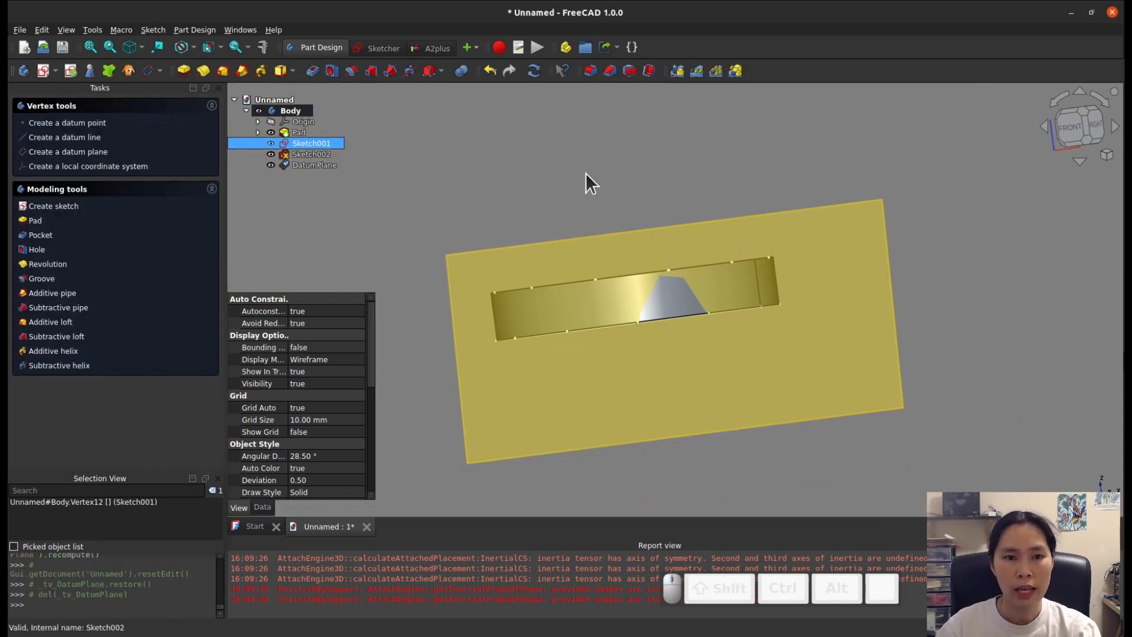
Step: Start a sketch on the datum plane in section view, referencing the lower polygon edge and the upper vertex above it as external geometry
left_click(815, 374)
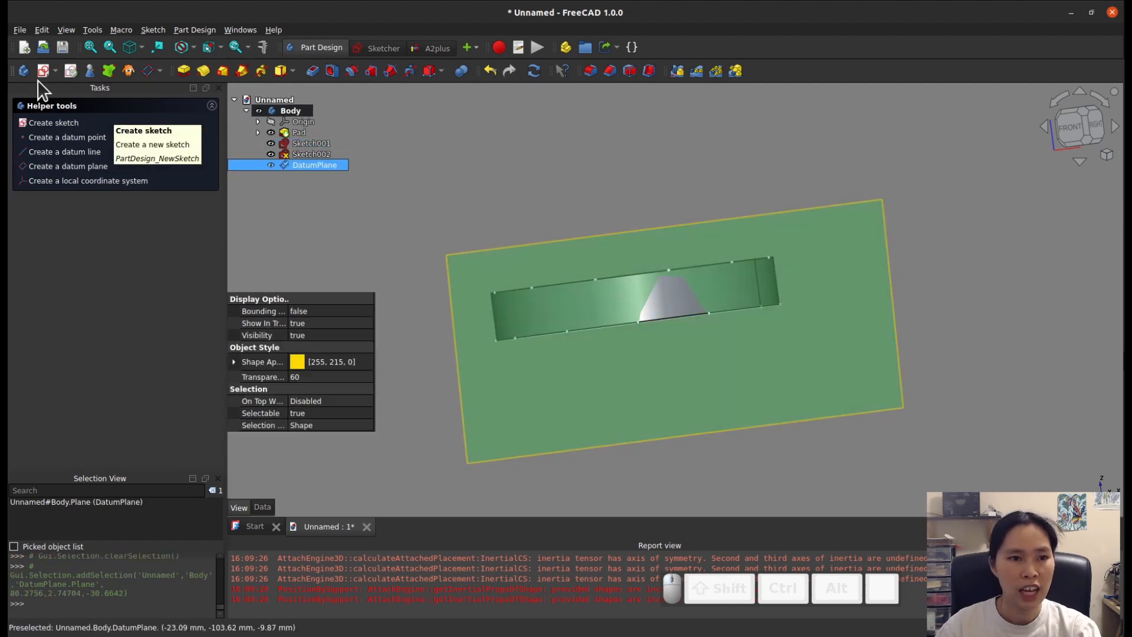
left_click(52, 122)
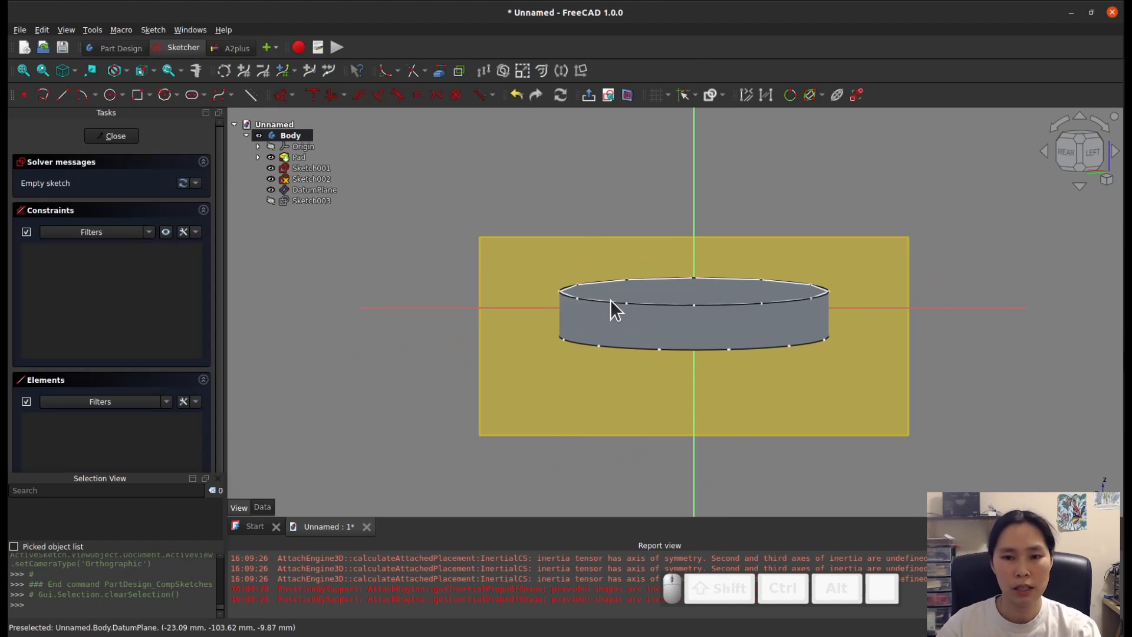
left_click(629, 94)
scroll(795, 317, "up", 5)
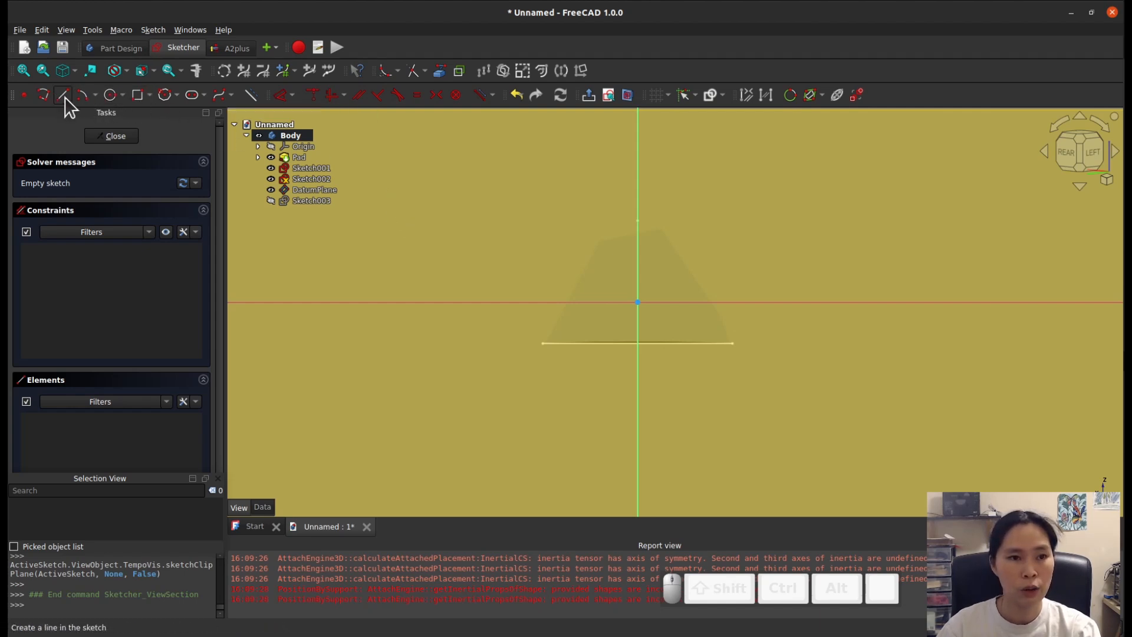
left_click(437, 73)
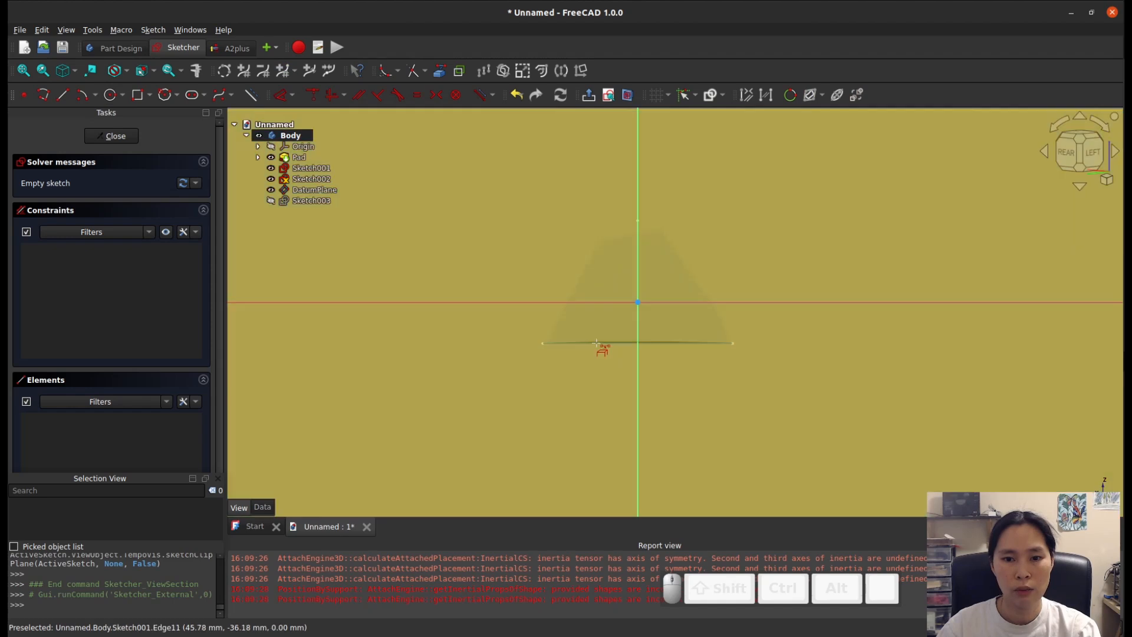
left_click(596, 342)
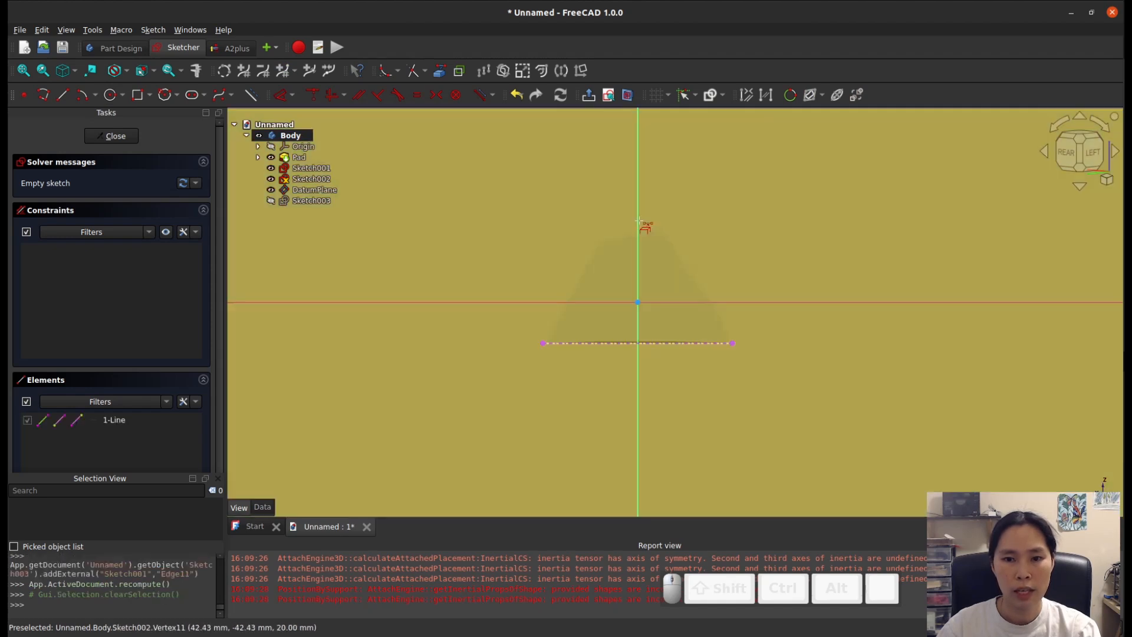
left_click(639, 221)
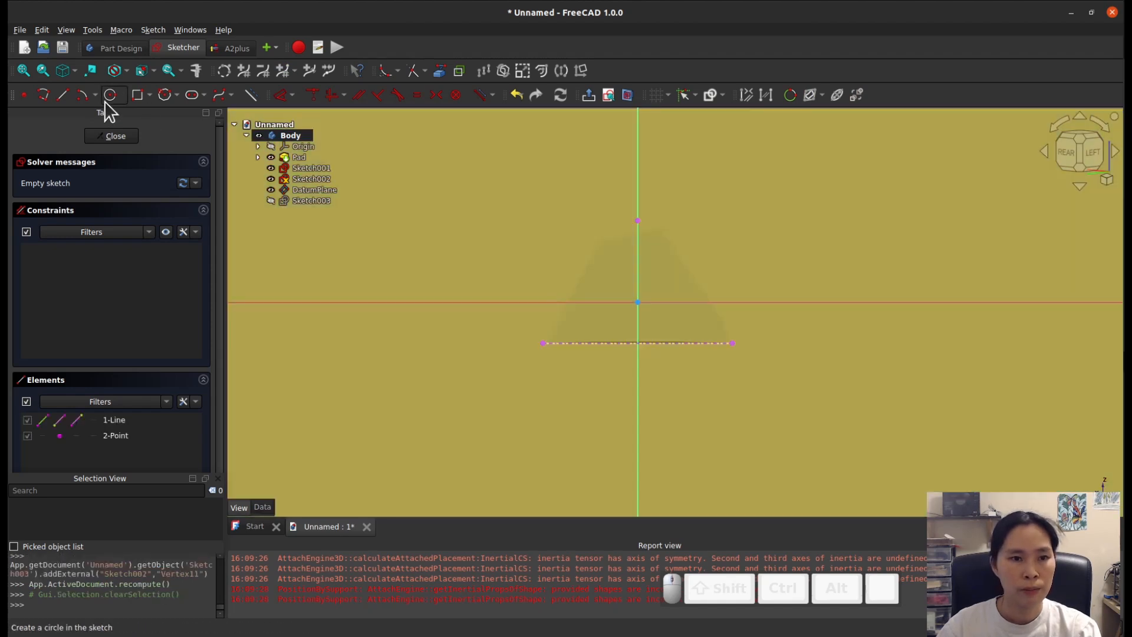
Step: Draw a closed triangle with a polyline through the upper reference point and the two ends of the referenced lower edge
left_click(46, 95)
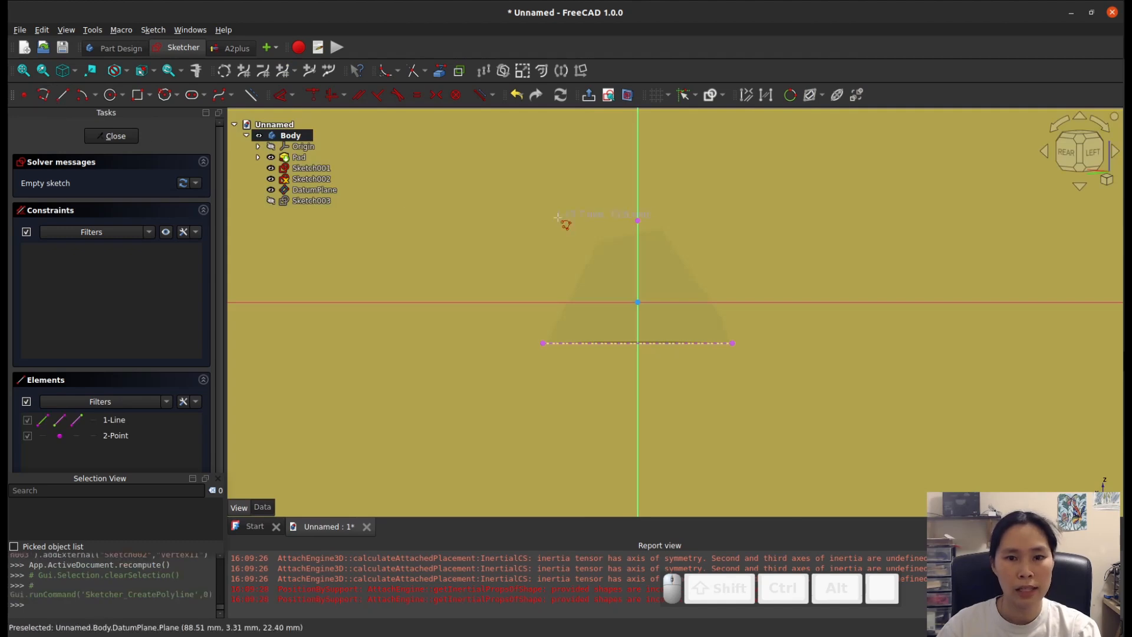
left_click(638, 221)
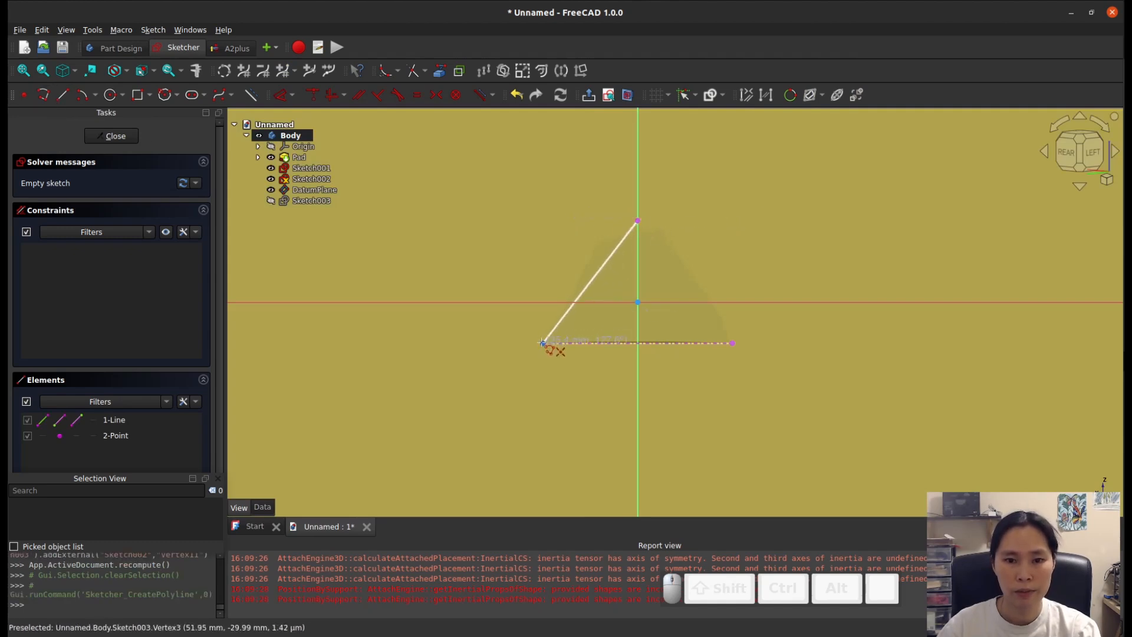
left_click(543, 343)
left_click(732, 343)
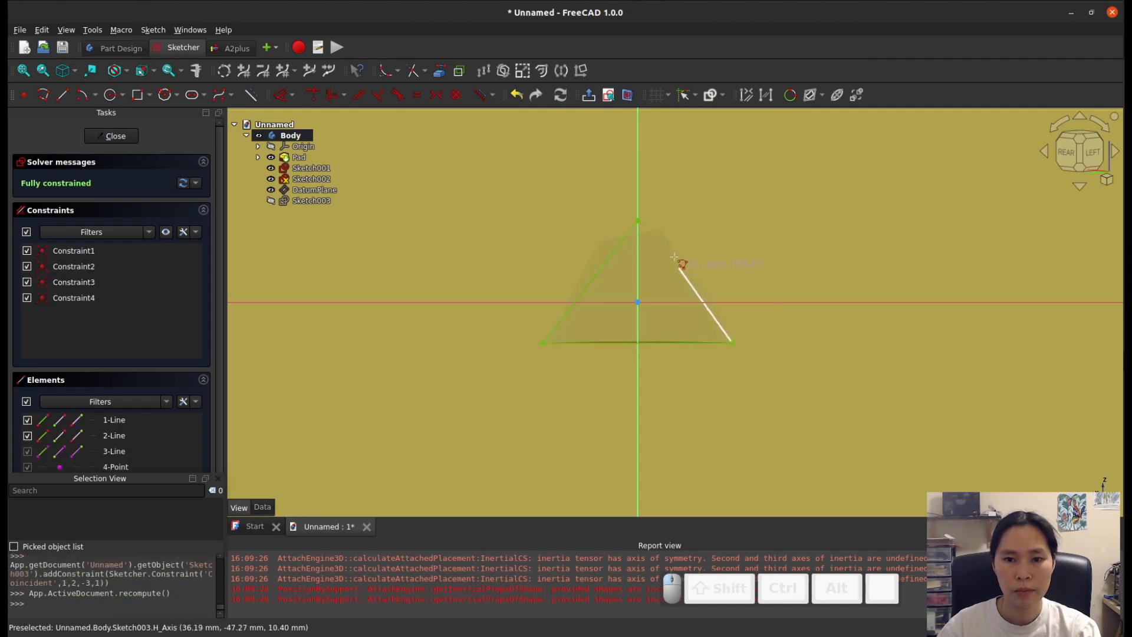
left_click(639, 222)
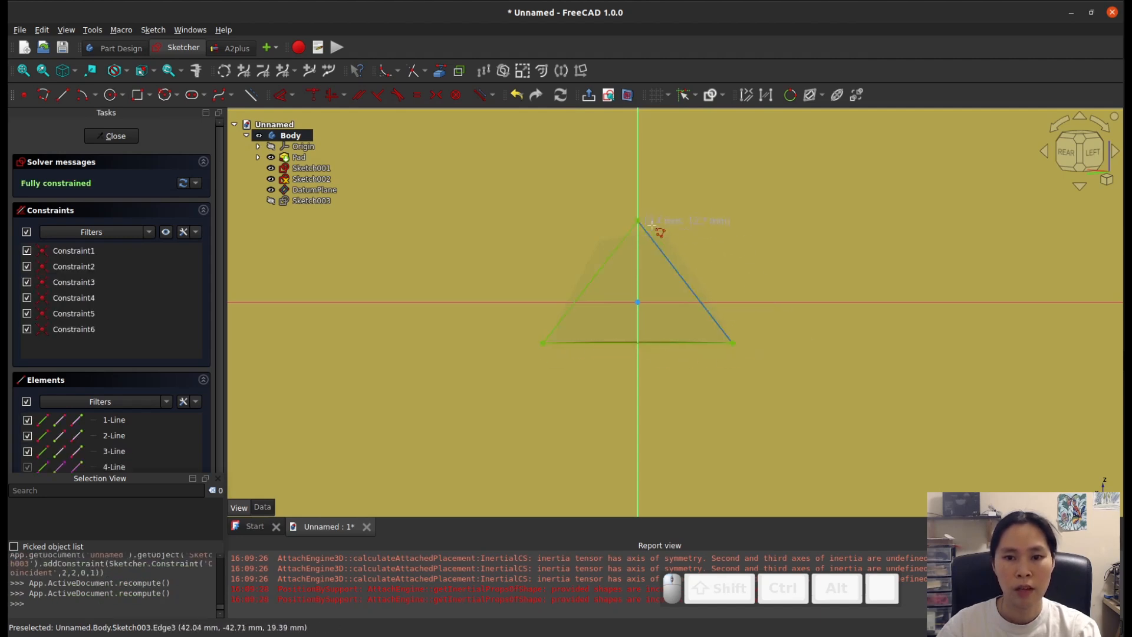
Step: Convert the triangle's three lines to construction geometry
scroll(662, 336, "down", 3)
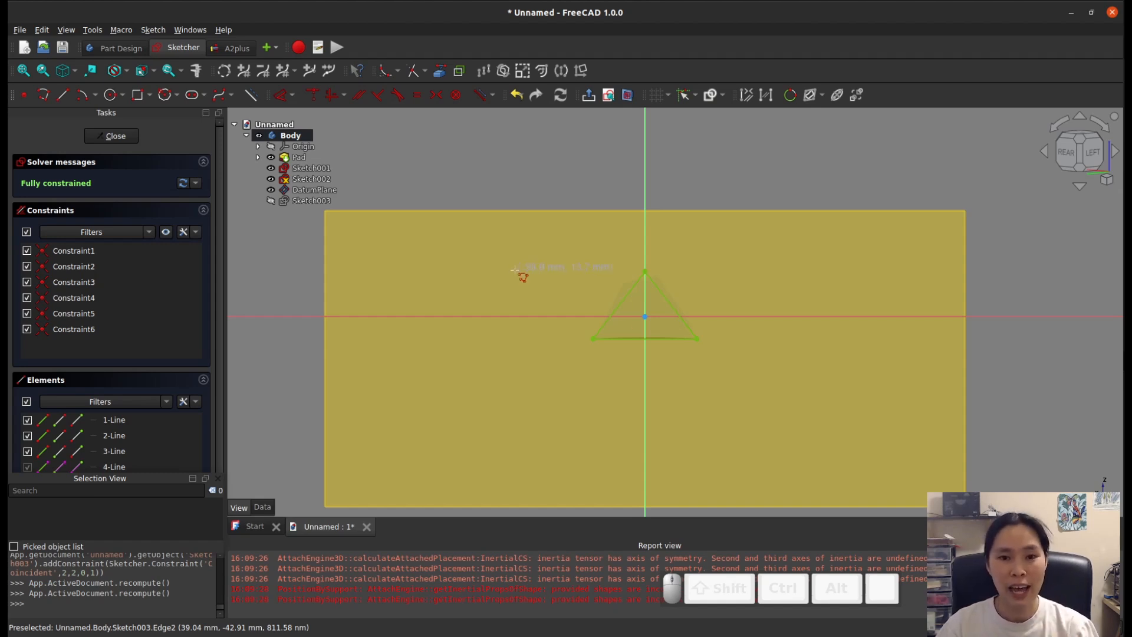
scroll(608, 339, "up", 2)
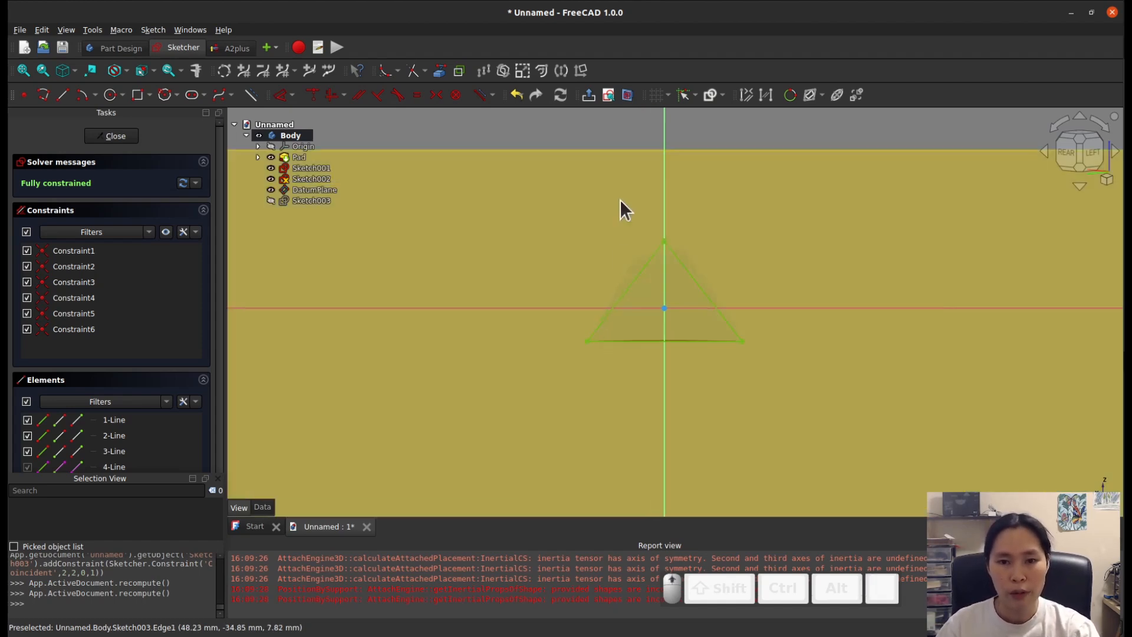
left_click_drag(528, 193, 830, 423)
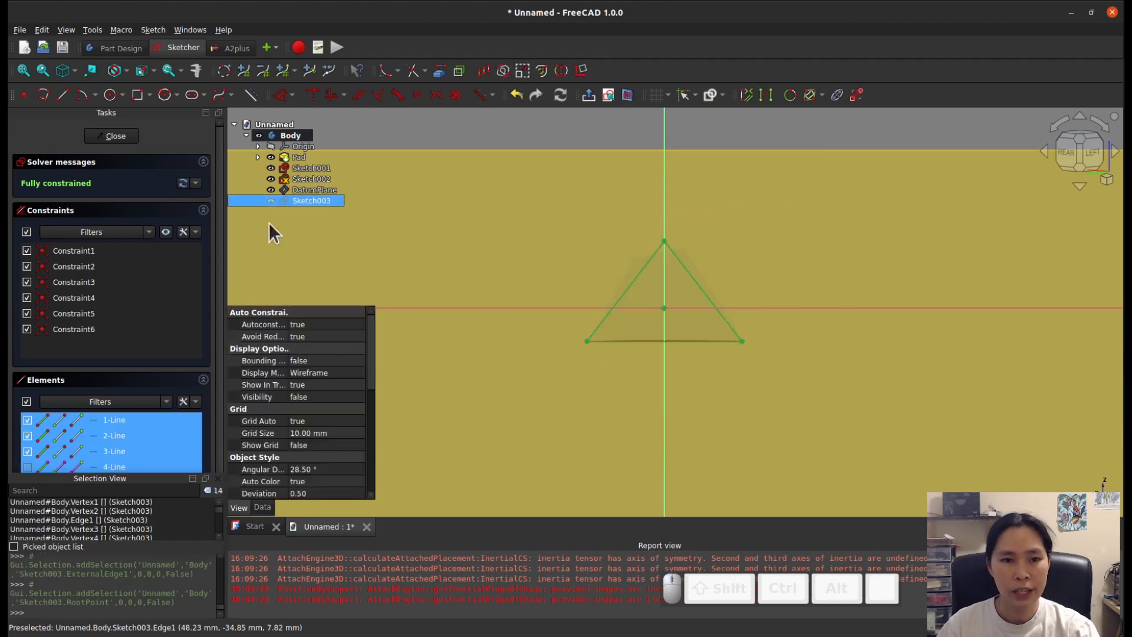
left_click(252, 95)
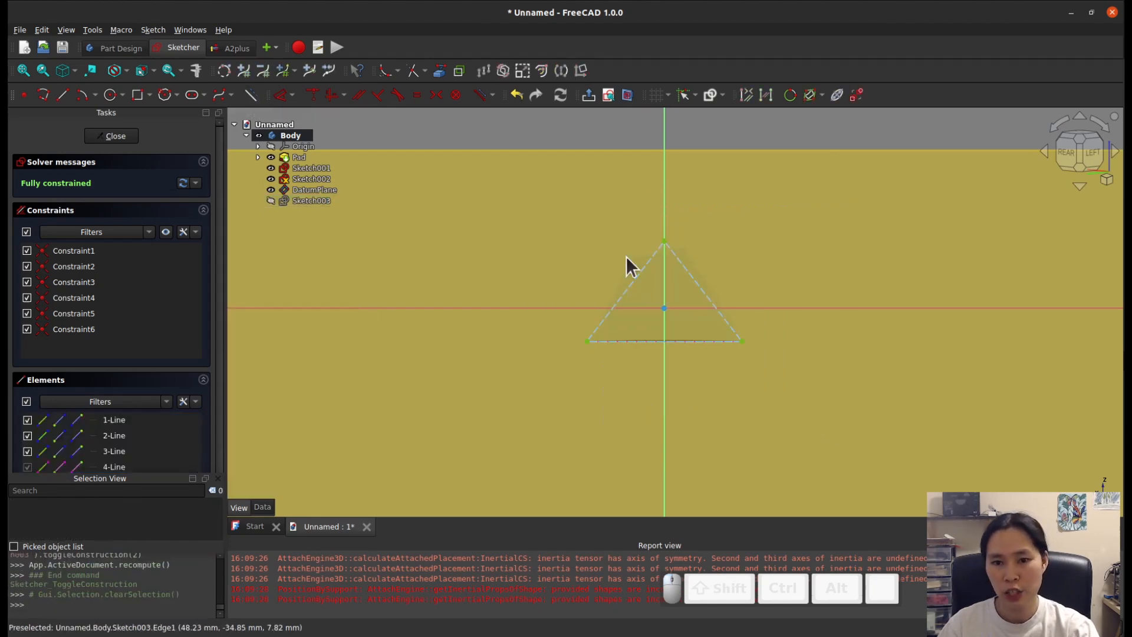
Step: Offset the construction triangle outward by 2 mm with arc corners and close the sketch
left_click_drag(535, 191, 846, 431)
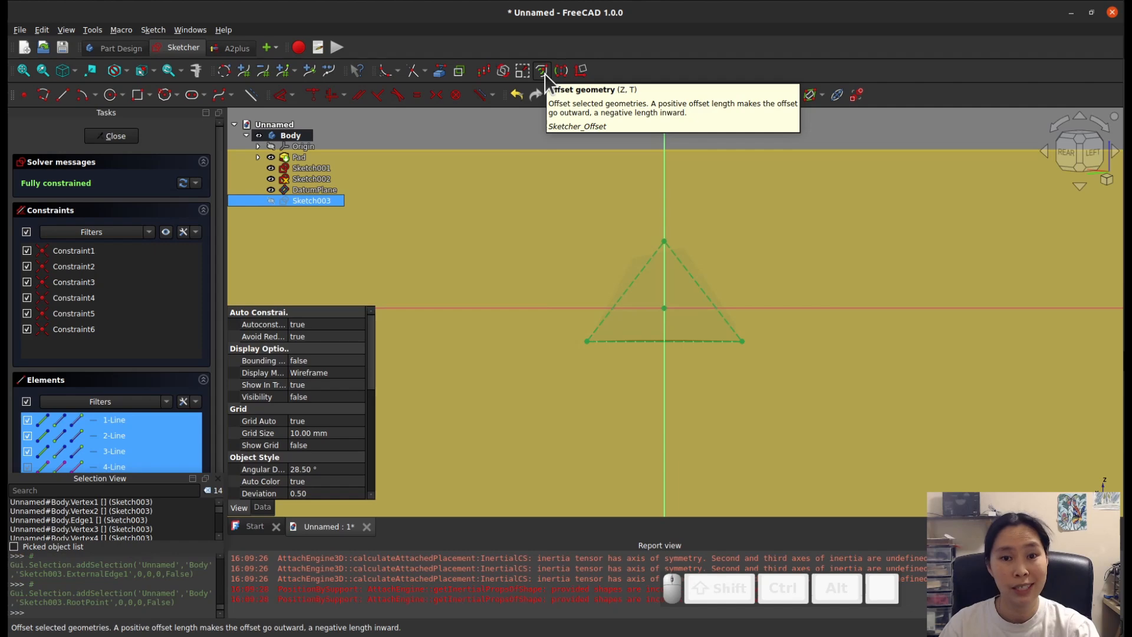
left_click(543, 71)
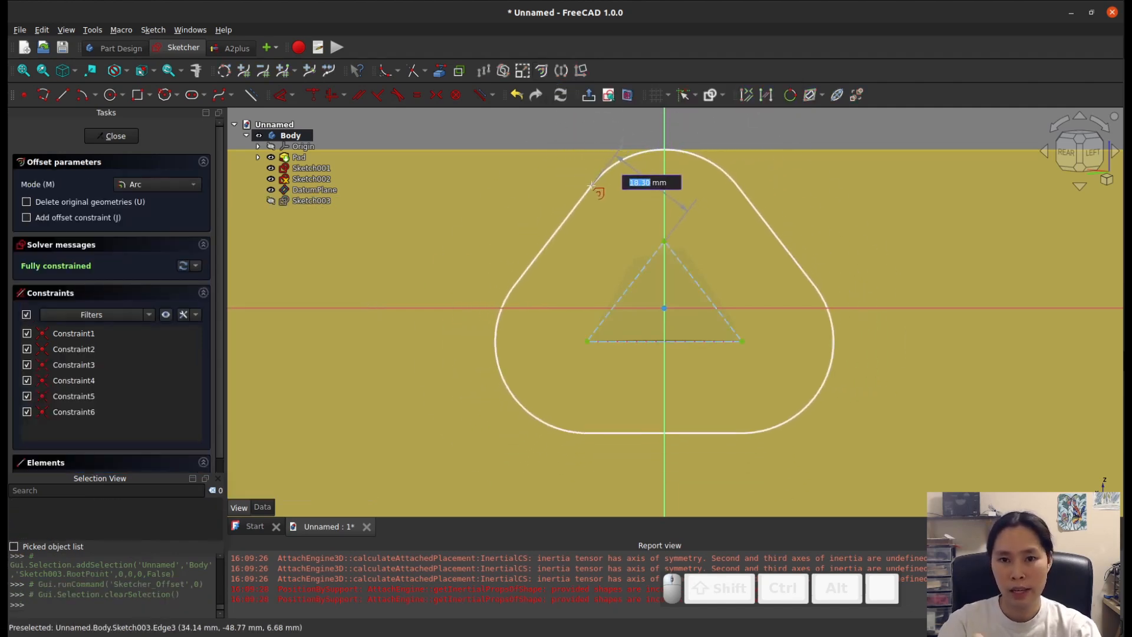
type("2")
key("Return")
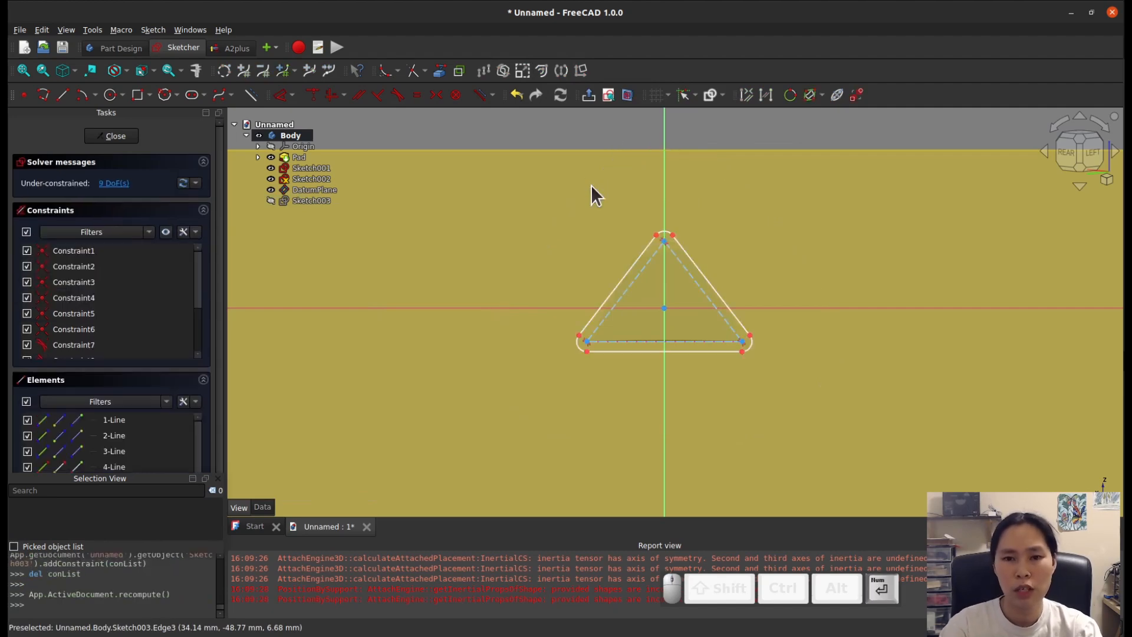
scroll(684, 340, "up", 3)
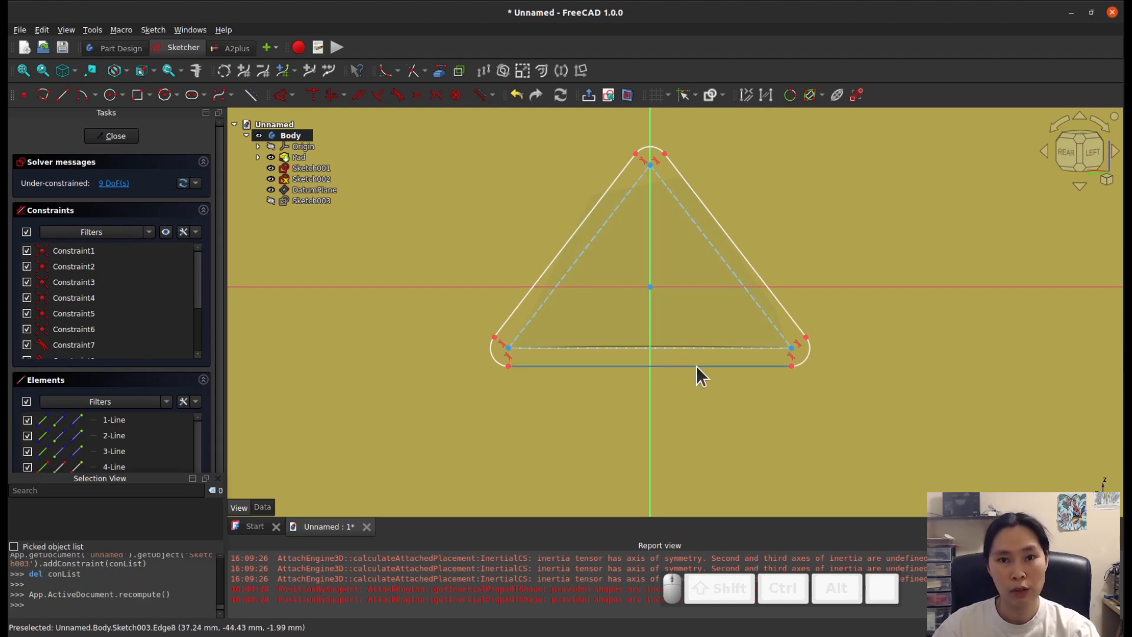
left_click(112, 137)
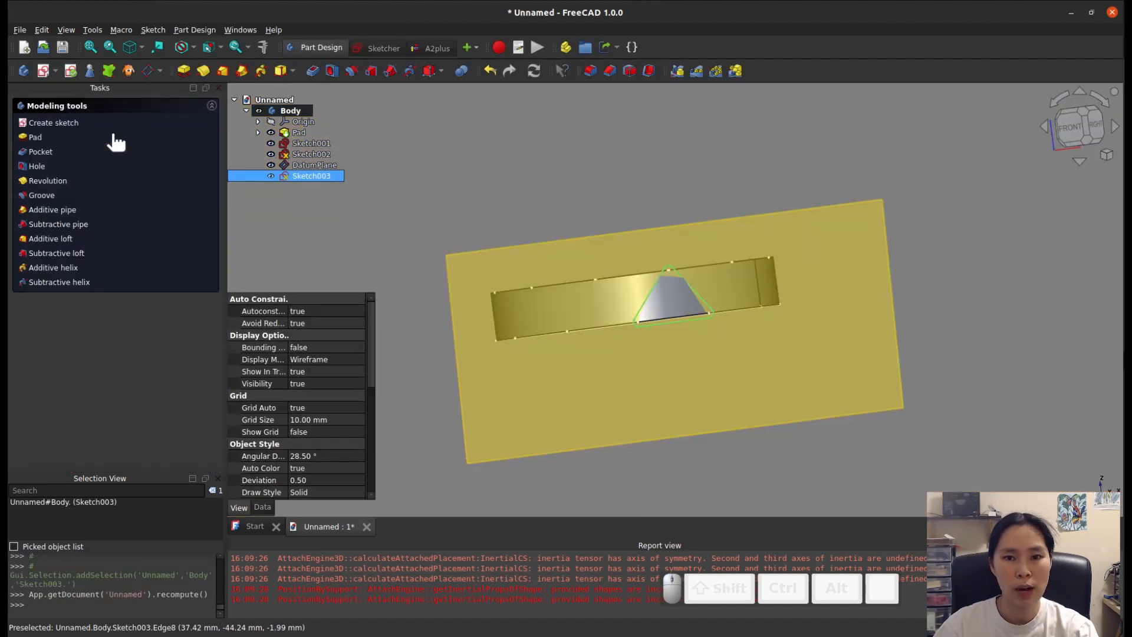
Step: Pocket the rounded triangle sketch 5 mm to cut a facet in the disc's side, and hide the datum plane
left_click(314, 71)
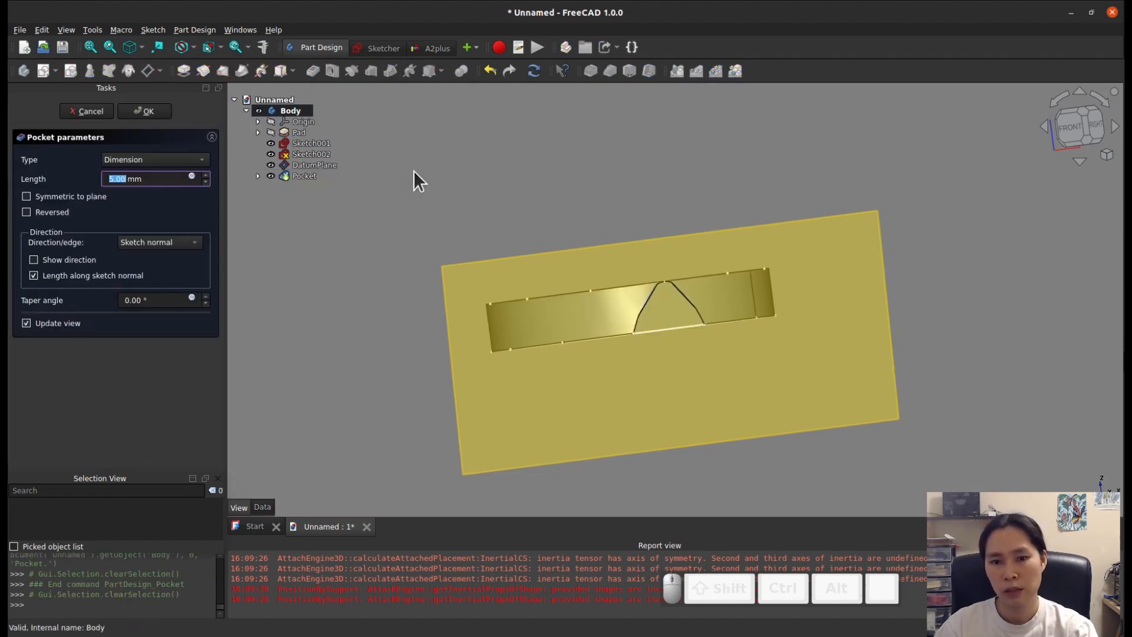
scroll(671, 311, "up", 2)
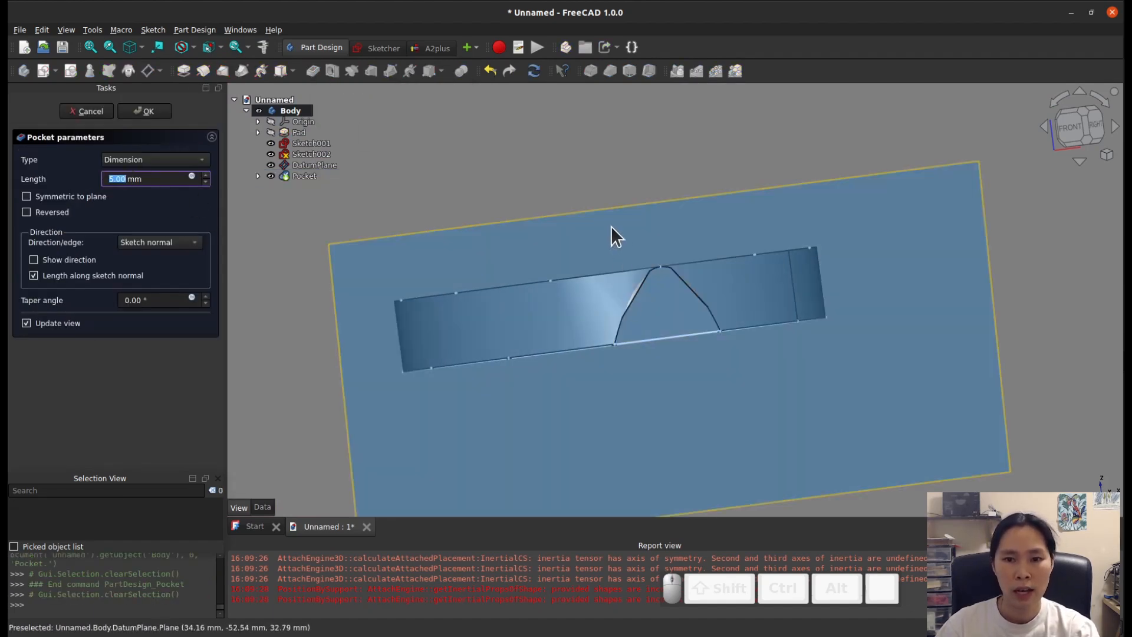
left_click_drag(1028, 259, 1017, 288)
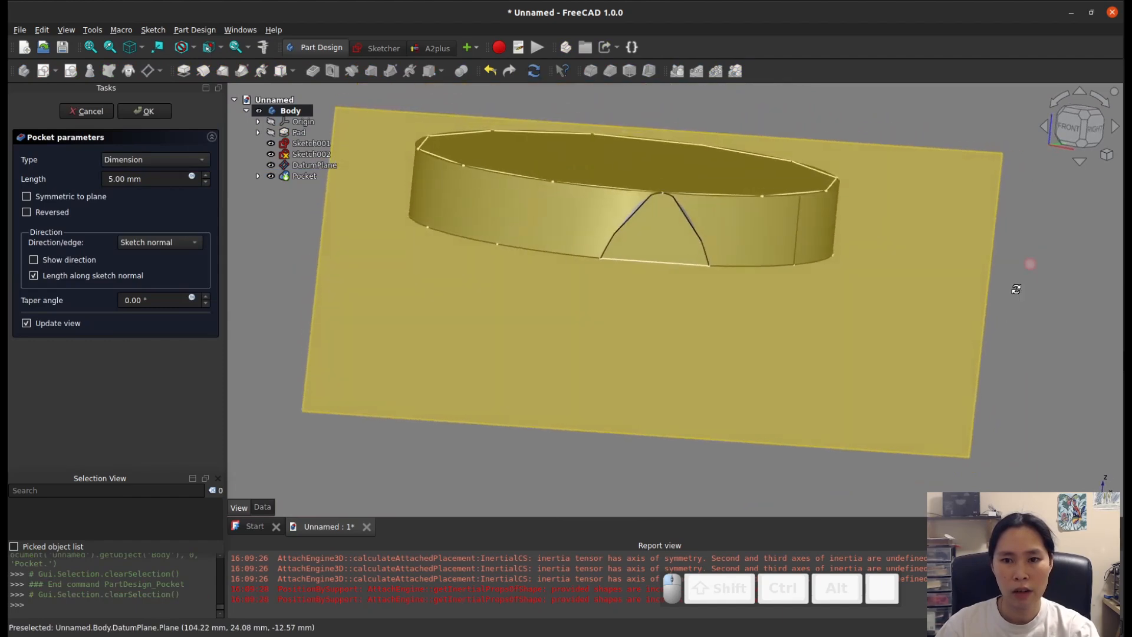
left_click(144, 111)
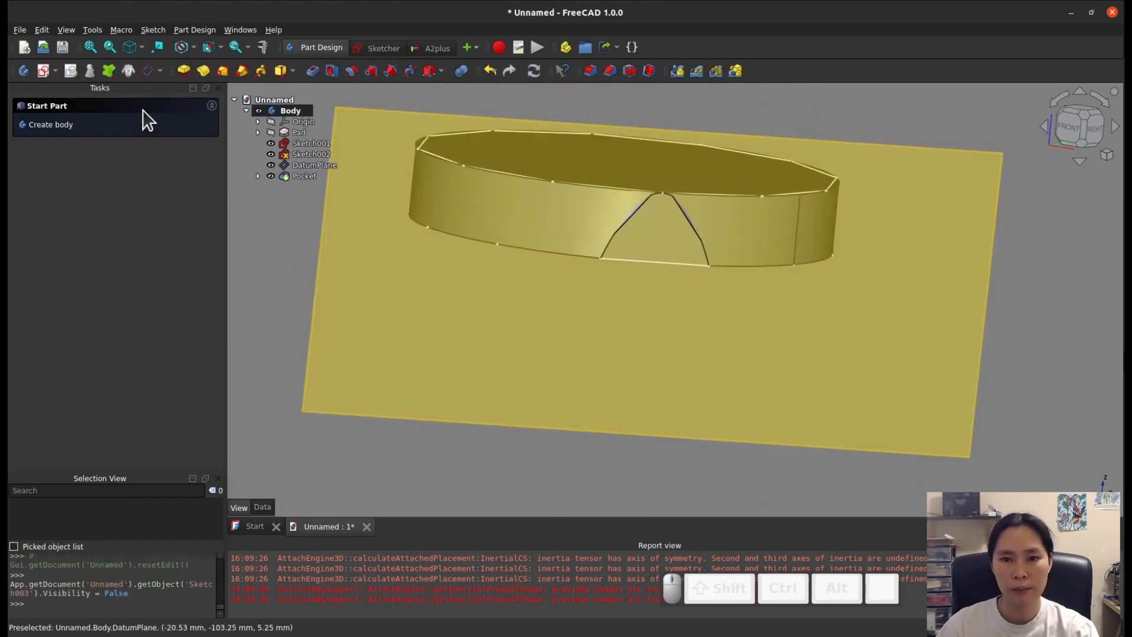
left_click(314, 165)
key("space")
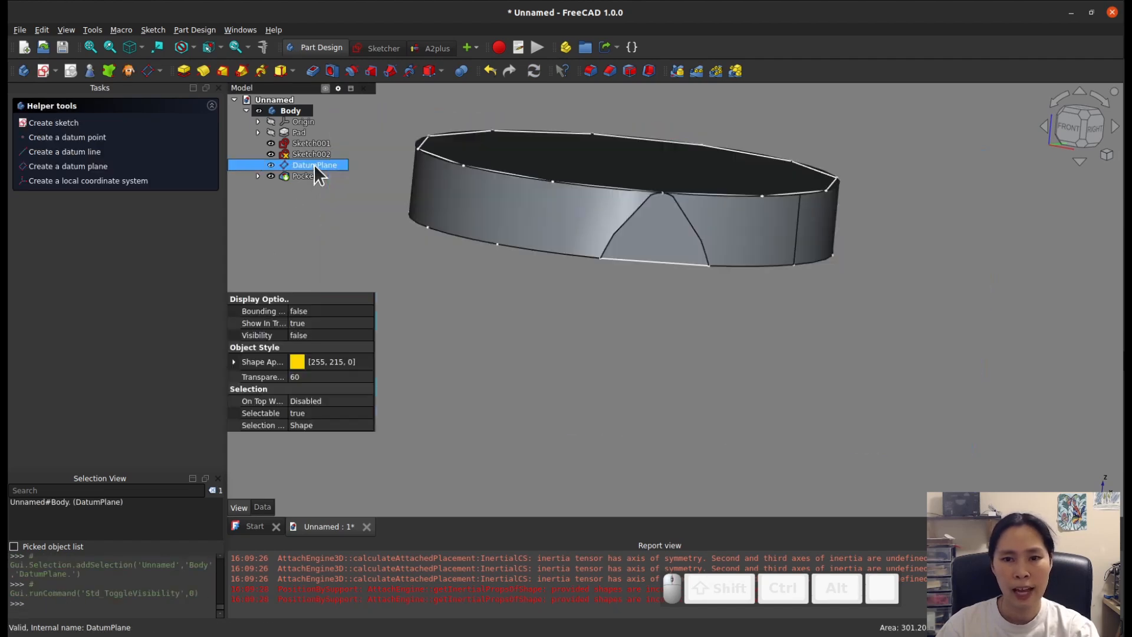
left_click(673, 384)
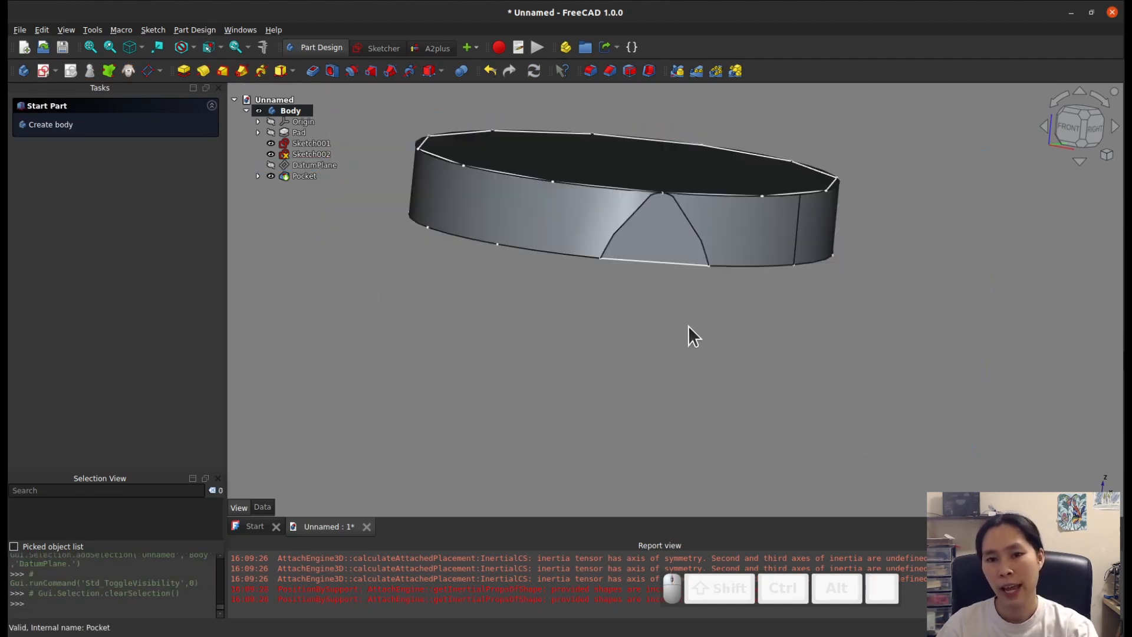
Step: Create a second datum plane through three points: the upper vertex of the cut facet, the adjacent upper polygon vertex and the lower vertex between them
scroll(689, 324, "up", 2)
scroll(689, 324, "down", 2)
scroll(685, 147, "up", 3)
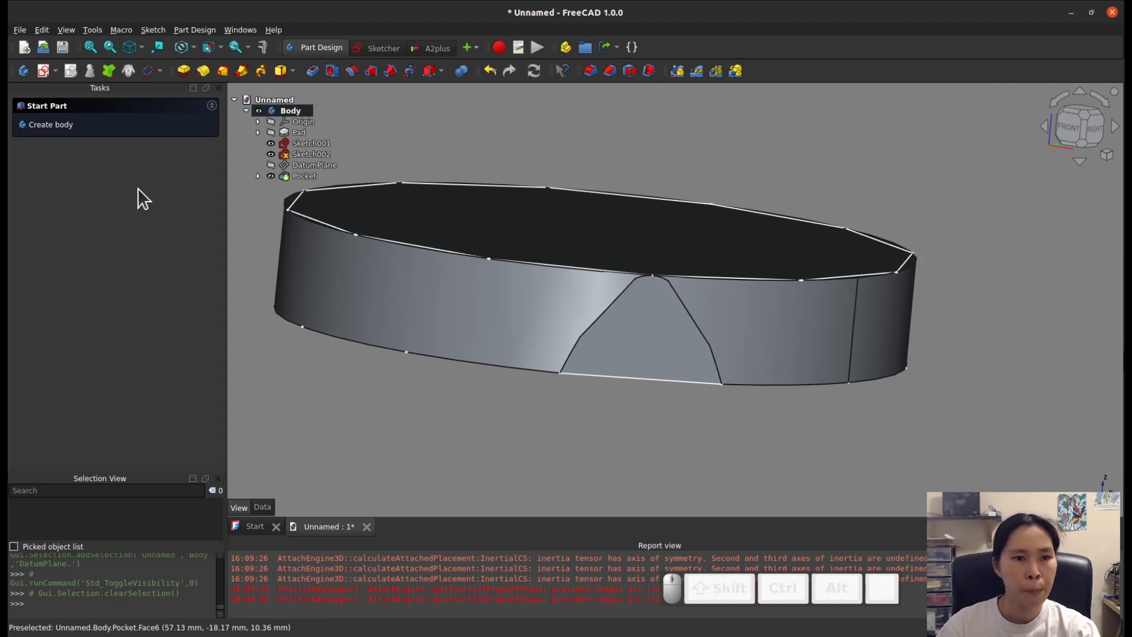
left_click(148, 71)
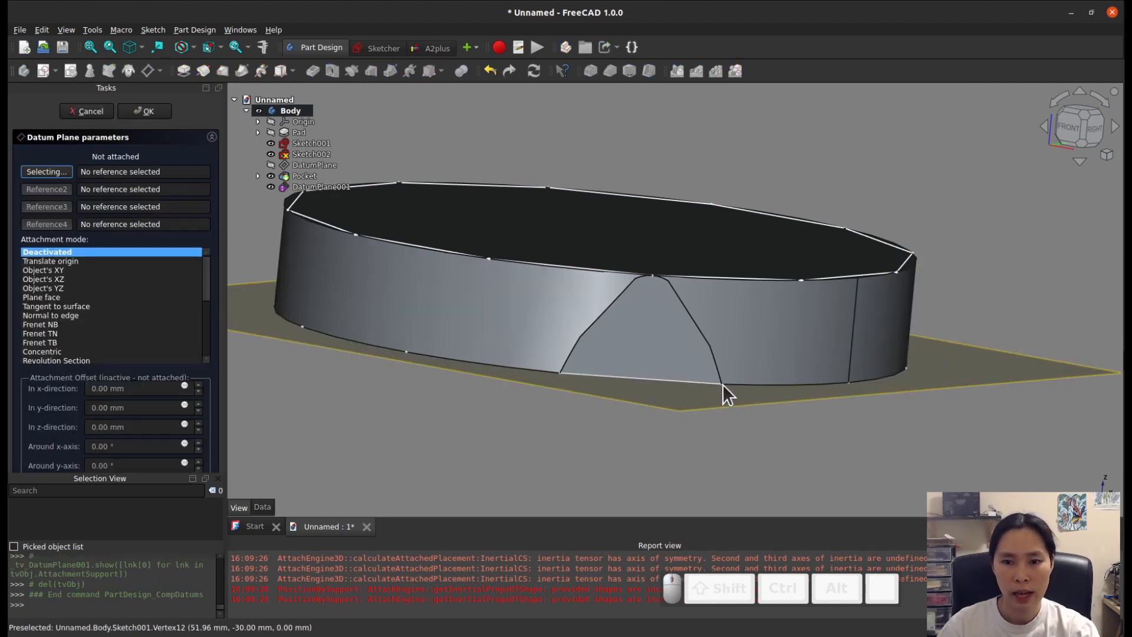
scroll(723, 384, "up", 2)
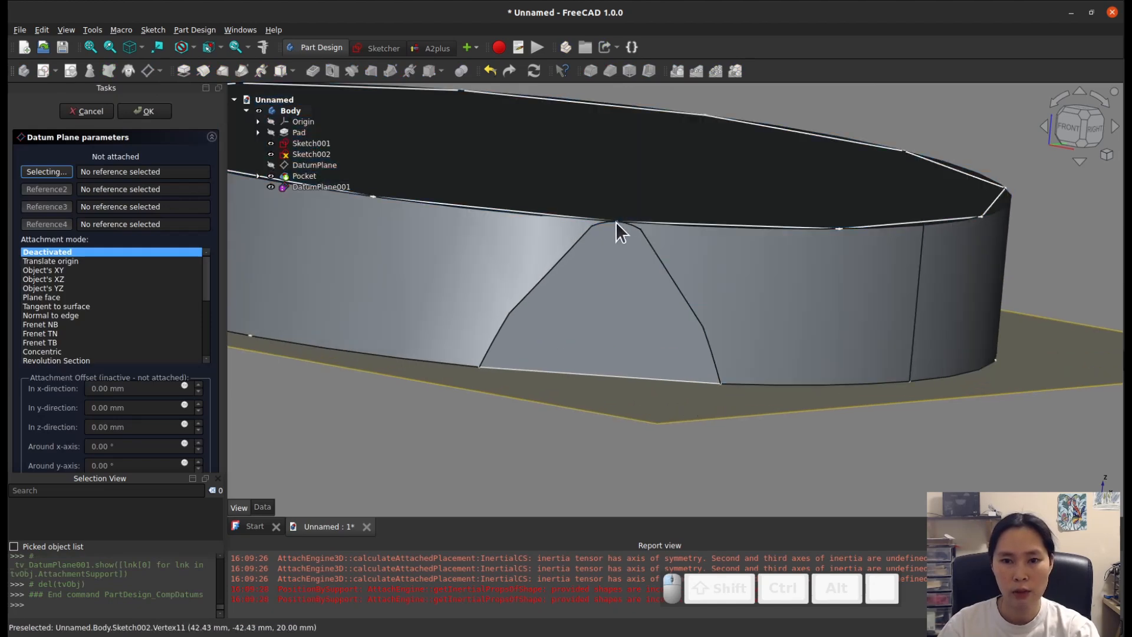
left_click(615, 221)
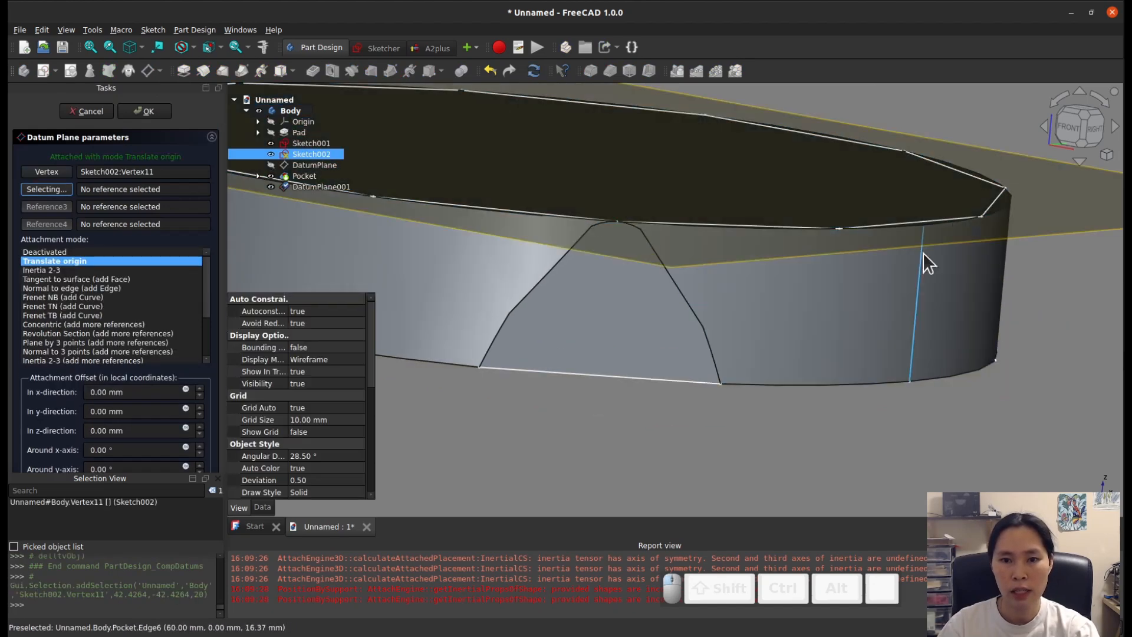
left_click(840, 228)
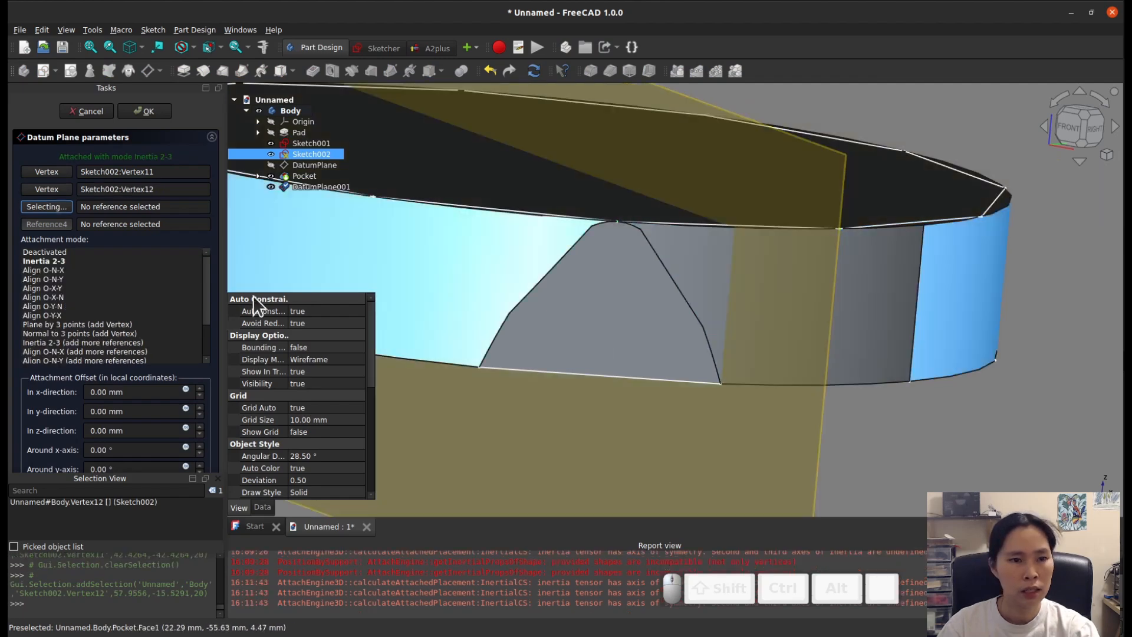
left_click(721, 385)
scroll(721, 385, "down", 6)
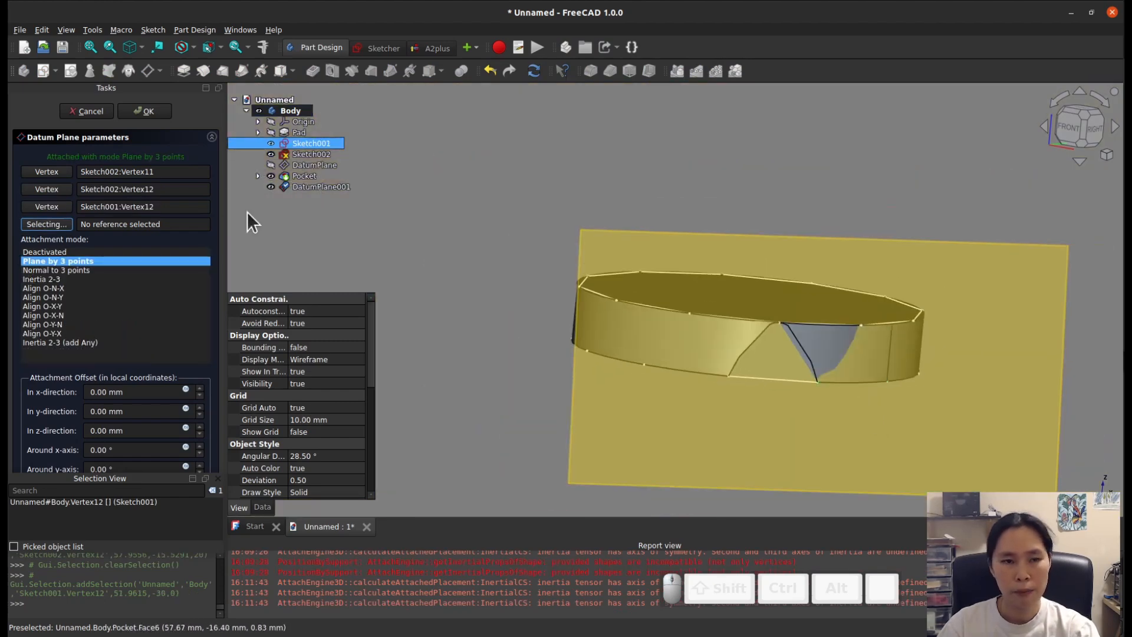
left_click(145, 111)
Step: Start a new sketch on the second datum plane and switch it to section view
left_click(583, 320)
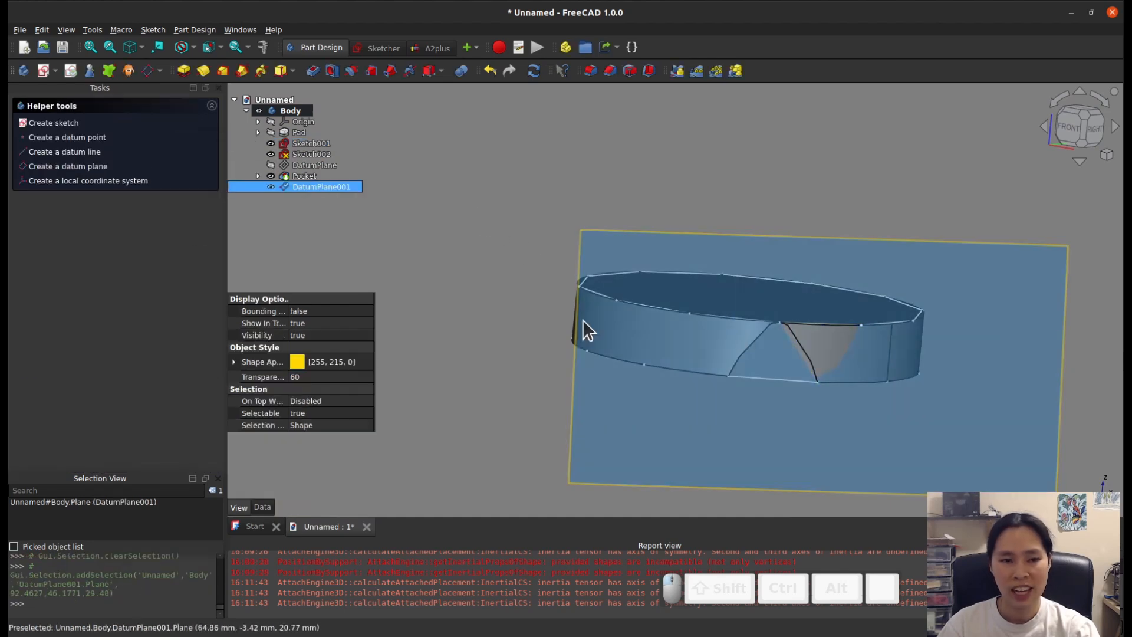
left_click(43, 72)
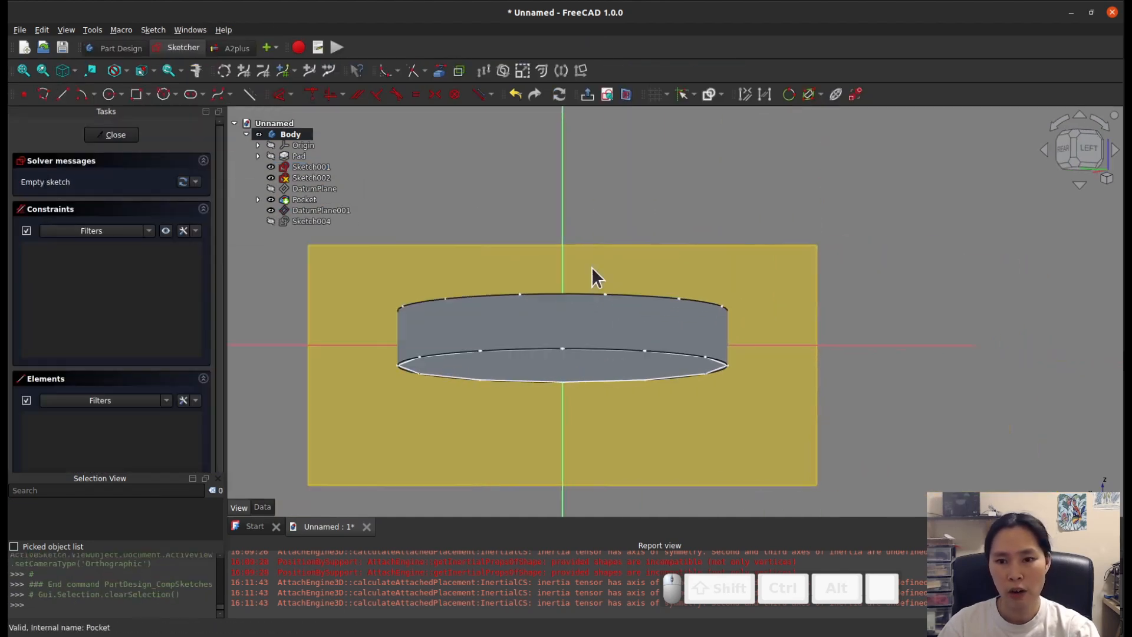
scroll(523, 319, "up", 1)
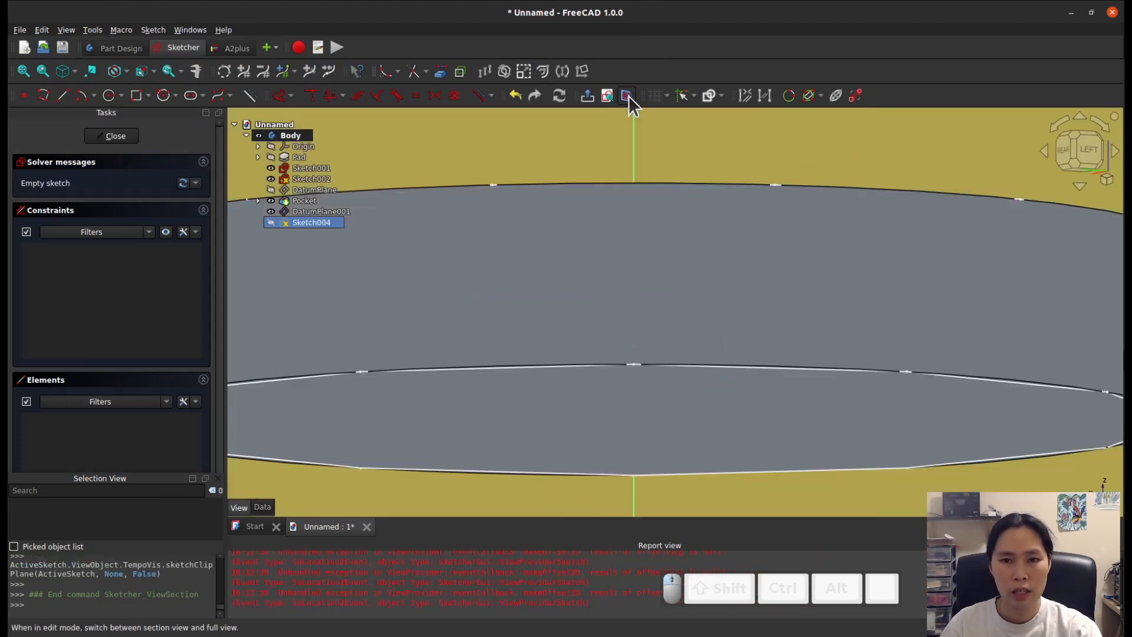
left_click(627, 95)
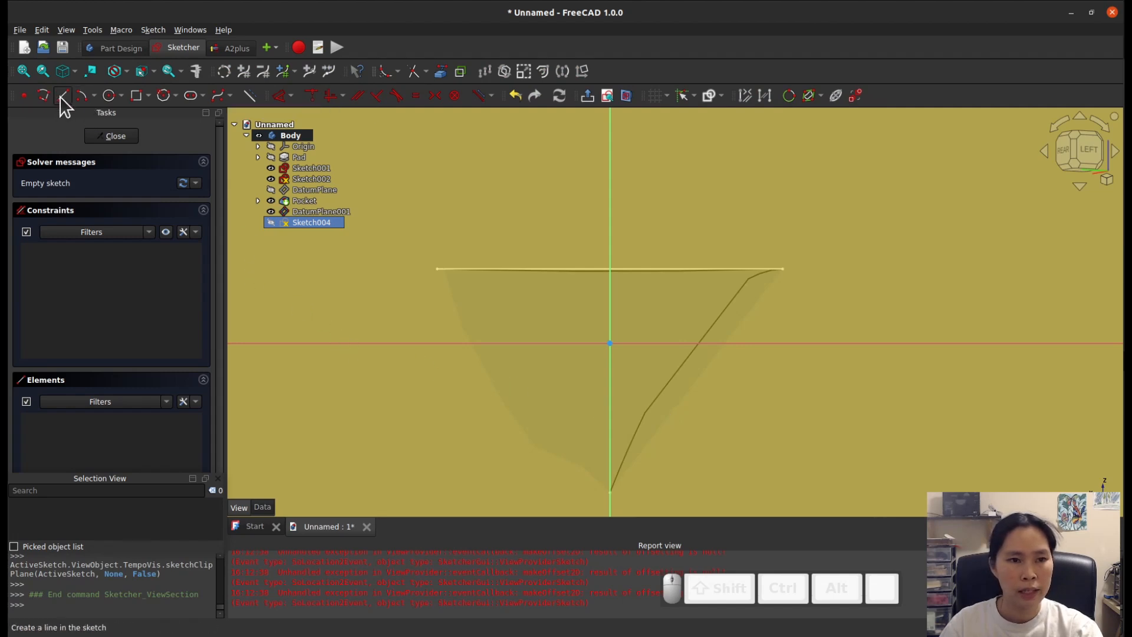
Step: Bring the upper polygon edge beside the first facet and the lower vertex beneath it into the sketch as external geometry
left_click(219, 95)
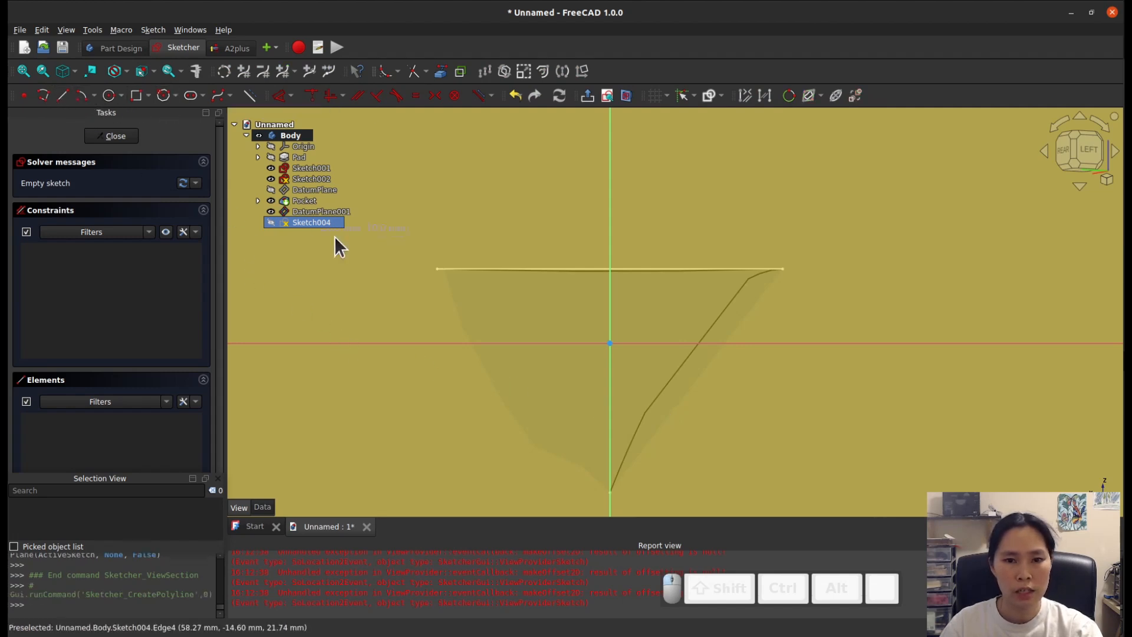
left_click(440, 72)
left_click(543, 271)
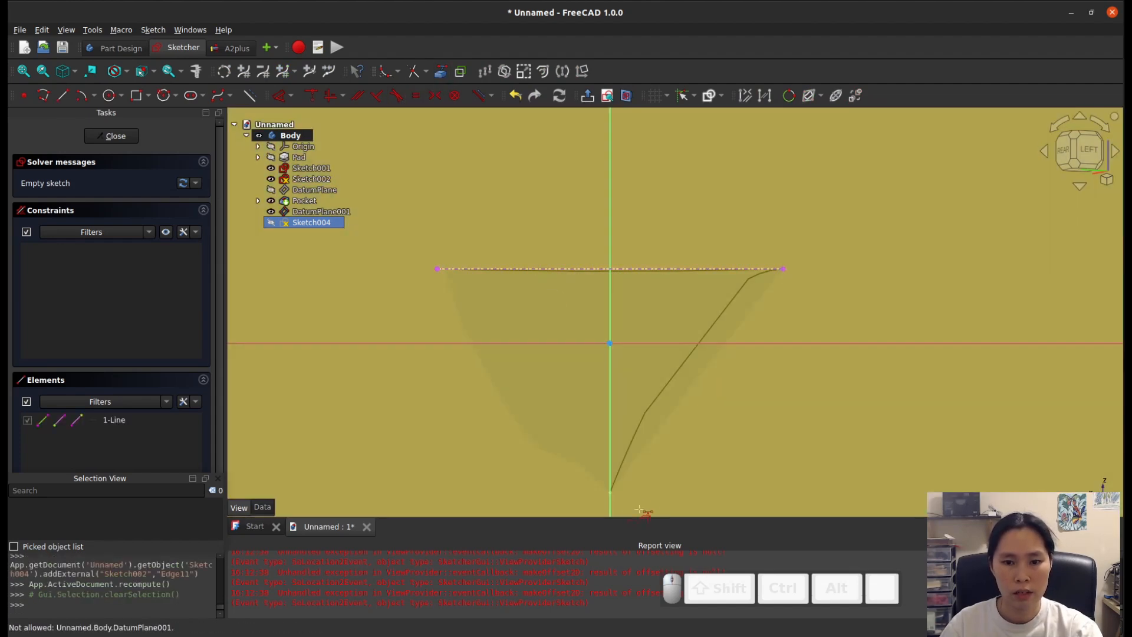
left_click(610, 491)
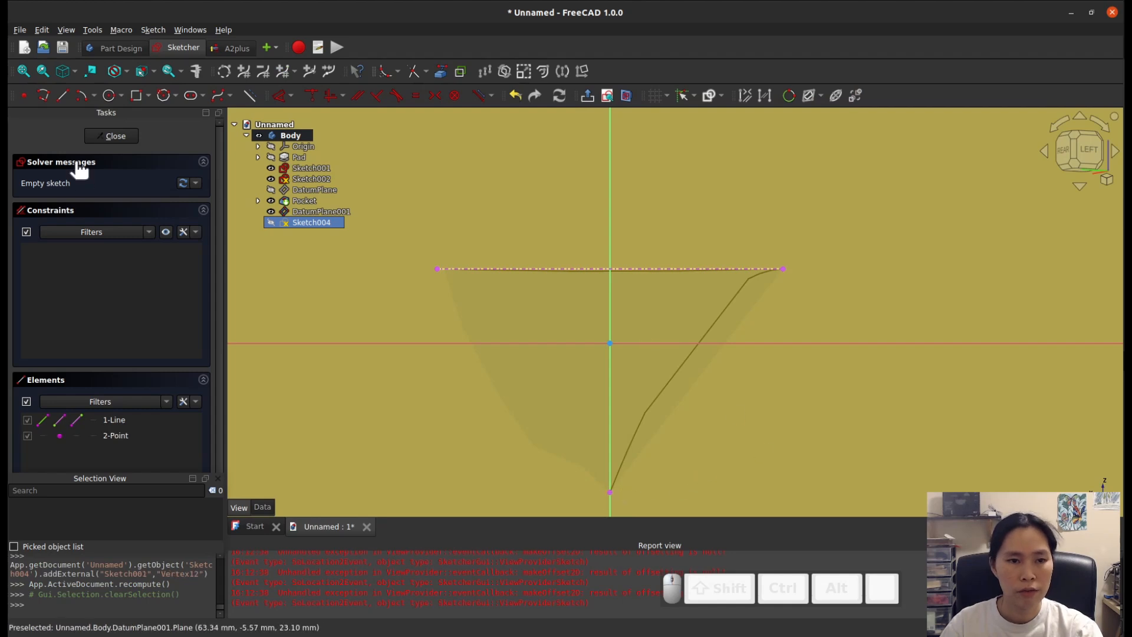
Step: Draw a closed downward-pointing triangle with the Polyline tool through the ends of the projected edge and the projected lower vertex
left_click(63, 96)
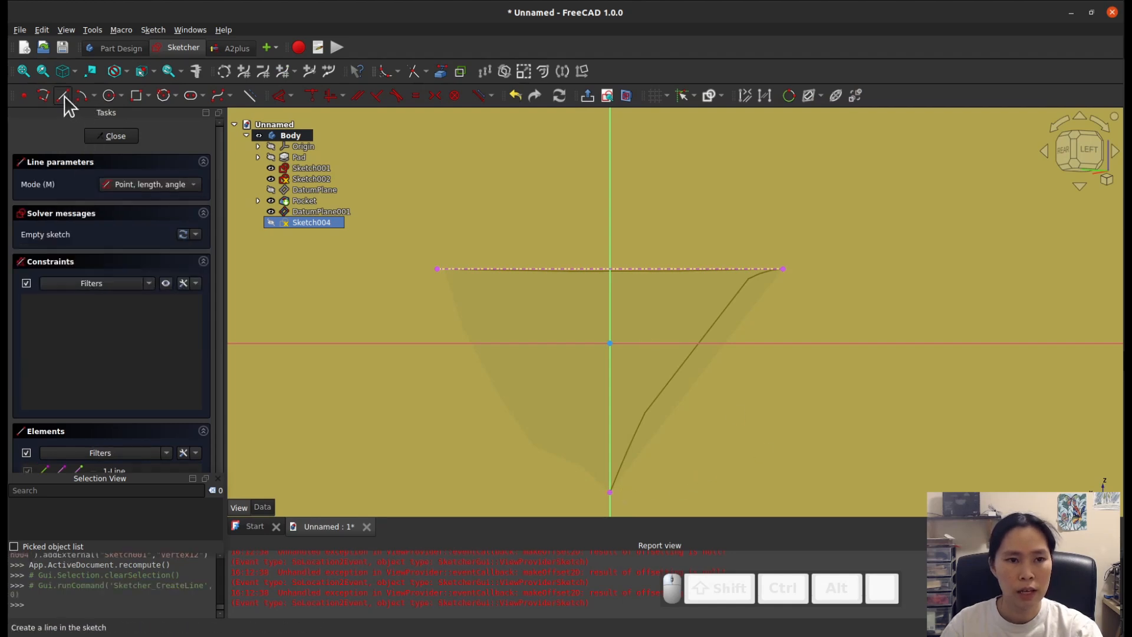
left_click(43, 95)
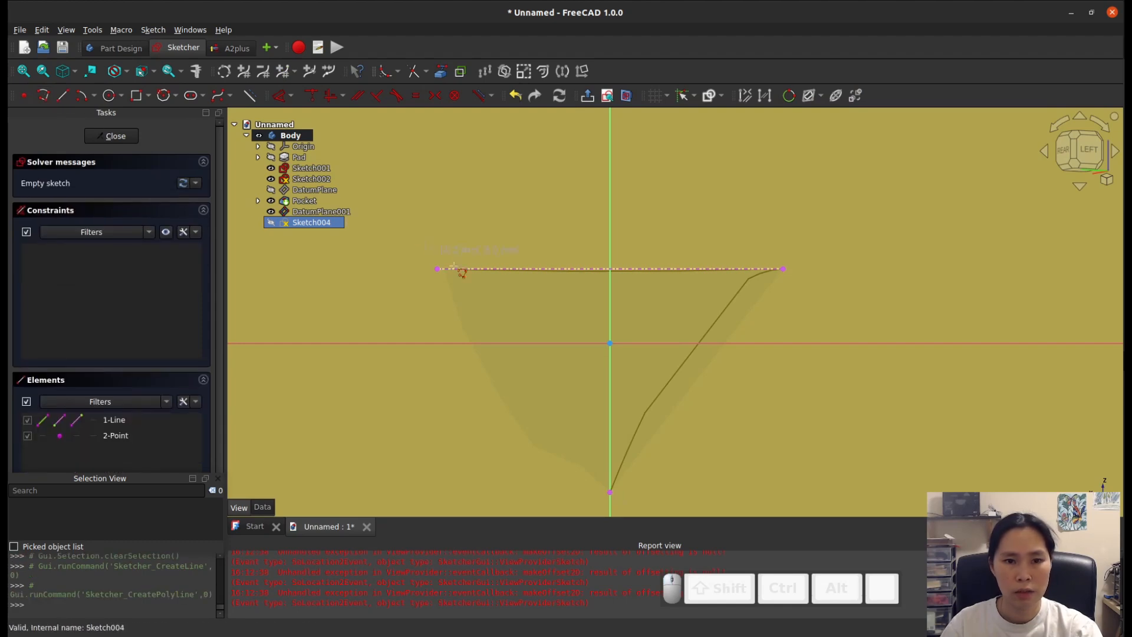
left_click(437, 269)
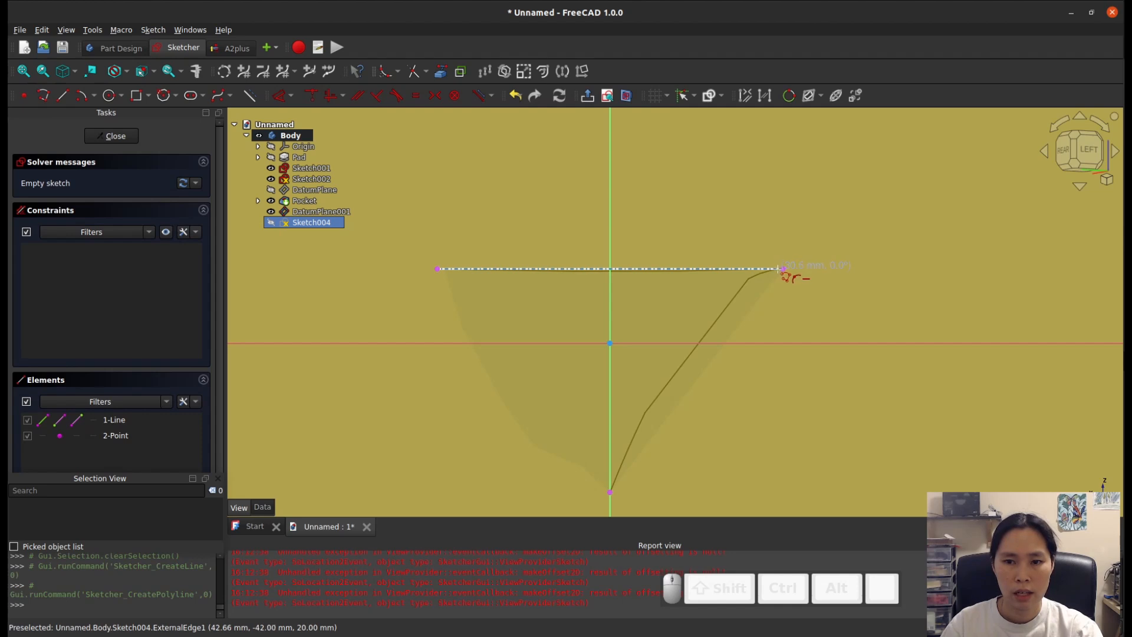
left_click(779, 270)
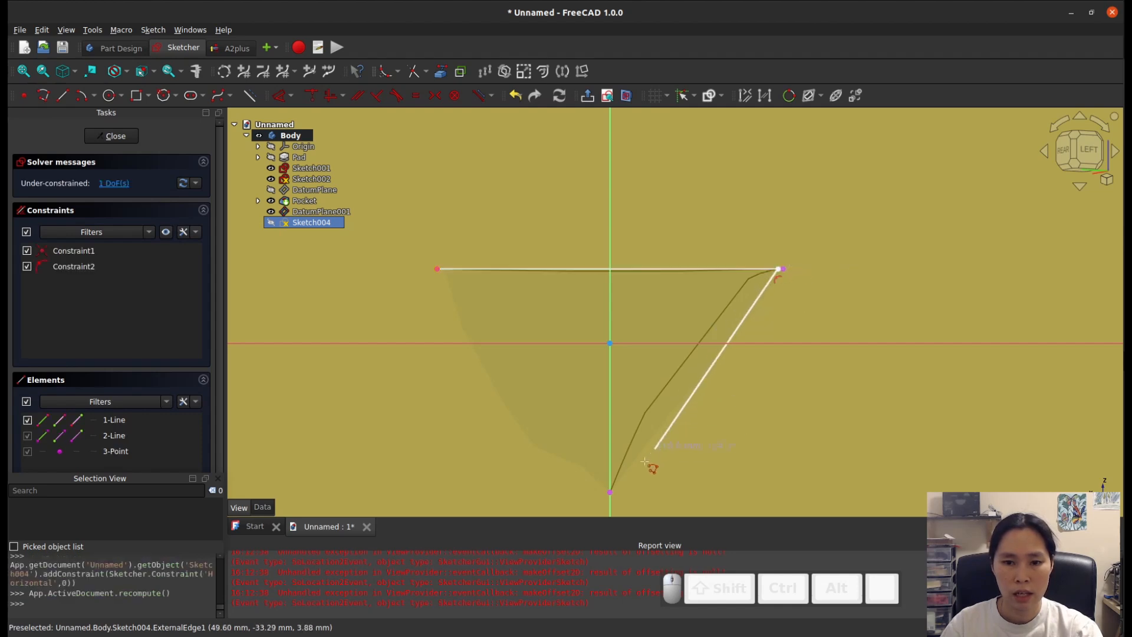
left_click(610, 491)
left_click(437, 270)
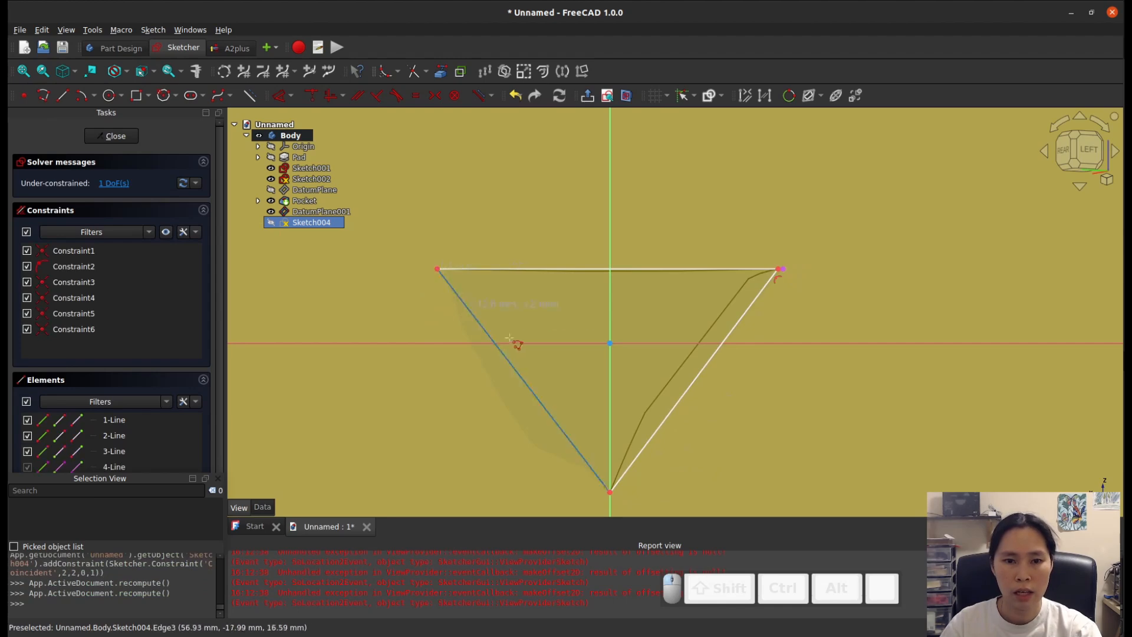
key("Escape")
key("Escape")
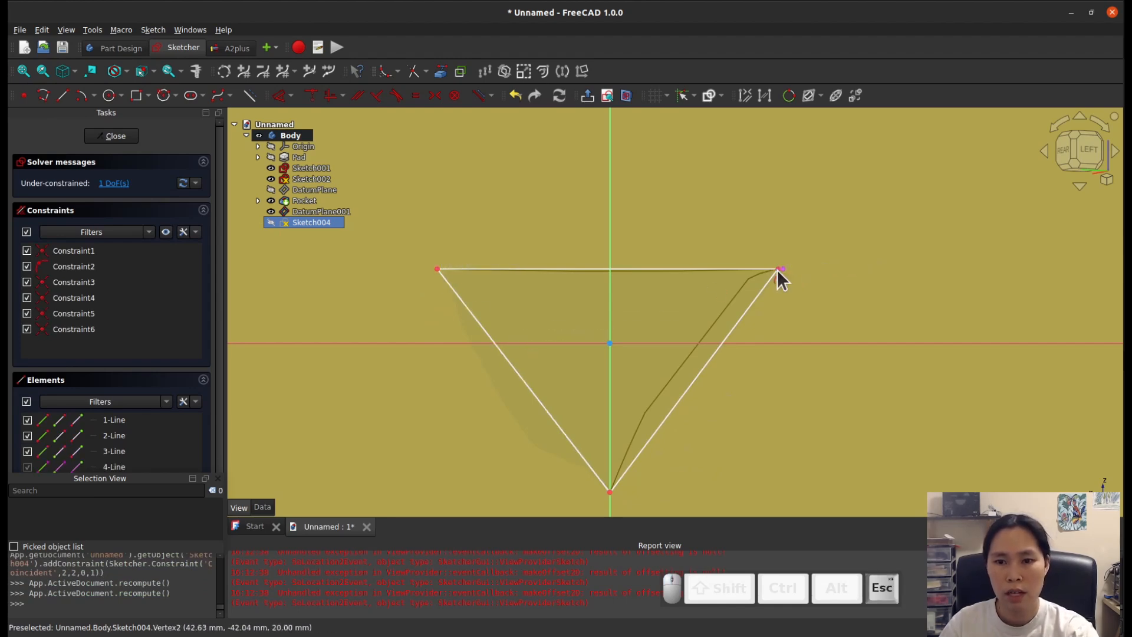
Step: Make the triangle's loose upper corner coincident with the projected edge's endpoint and convert the three lines to construction geometry
left_click(778, 269)
left_click(782, 269)
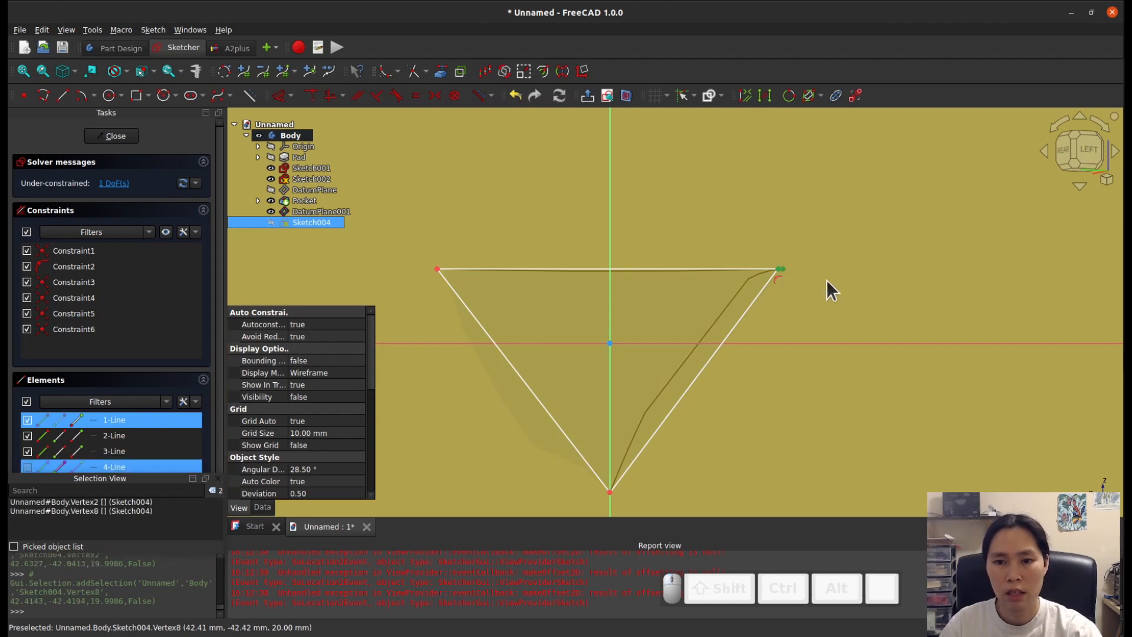
left_click(313, 97)
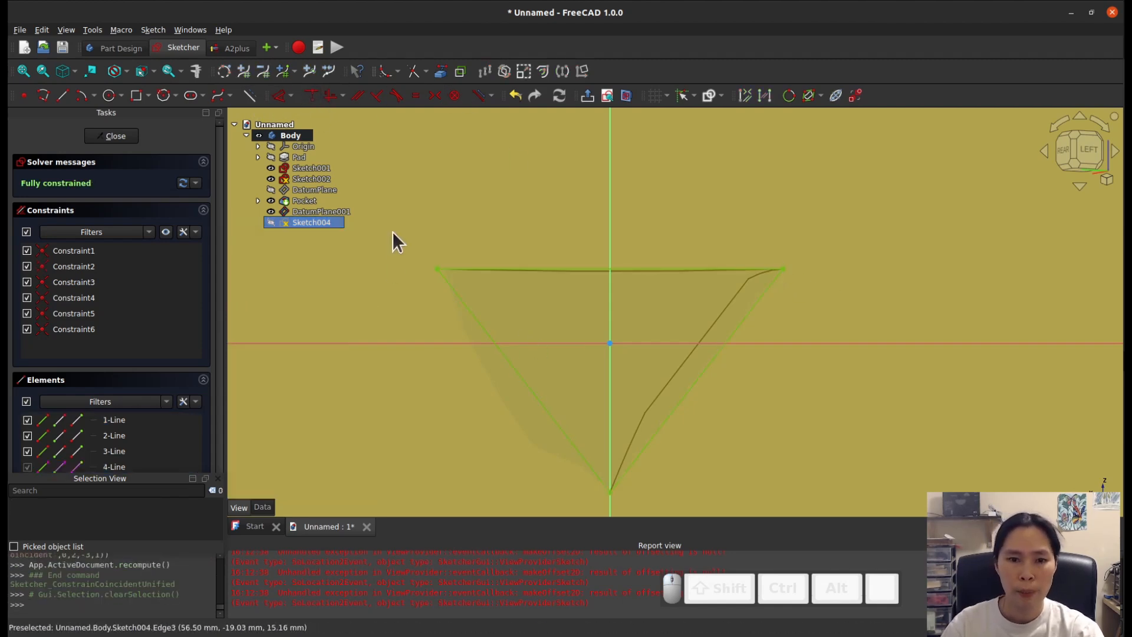
left_click_drag(398, 226, 825, 507)
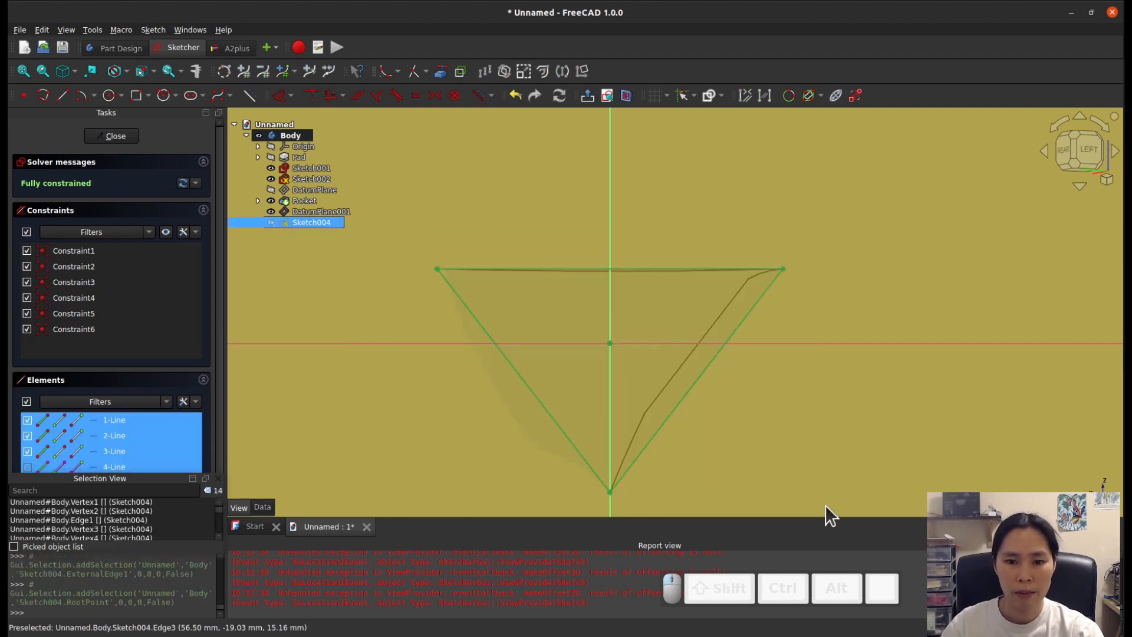
left_click(250, 96)
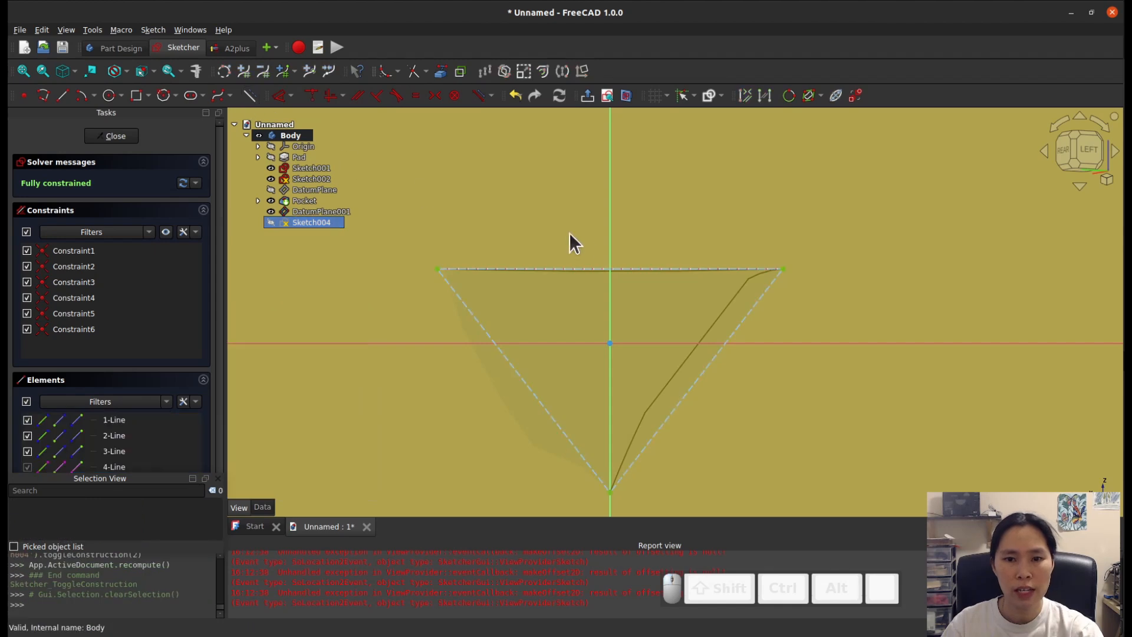
Step: Offset the construction triangle outward by 2 mm with arc corners and close this second facet sketch
mouse_move(410, 205)
left_mouse_down()
mouse_move(777, 501)
mouse_move(834, 514)
left_mouse_up()
left_click(542, 72)
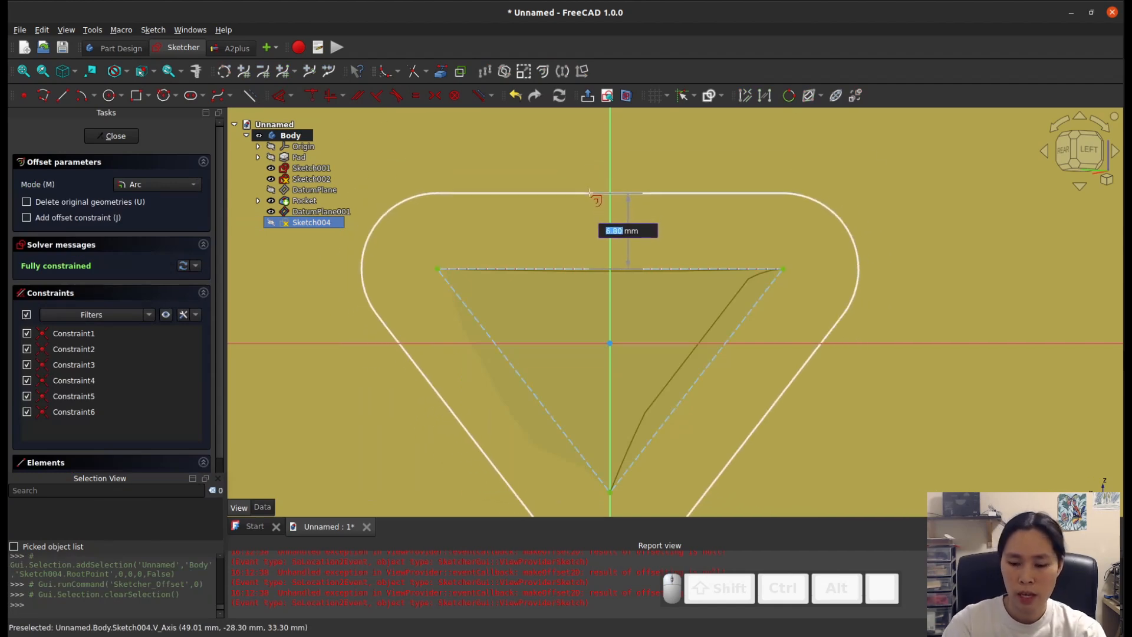
type("2")
key("Return")
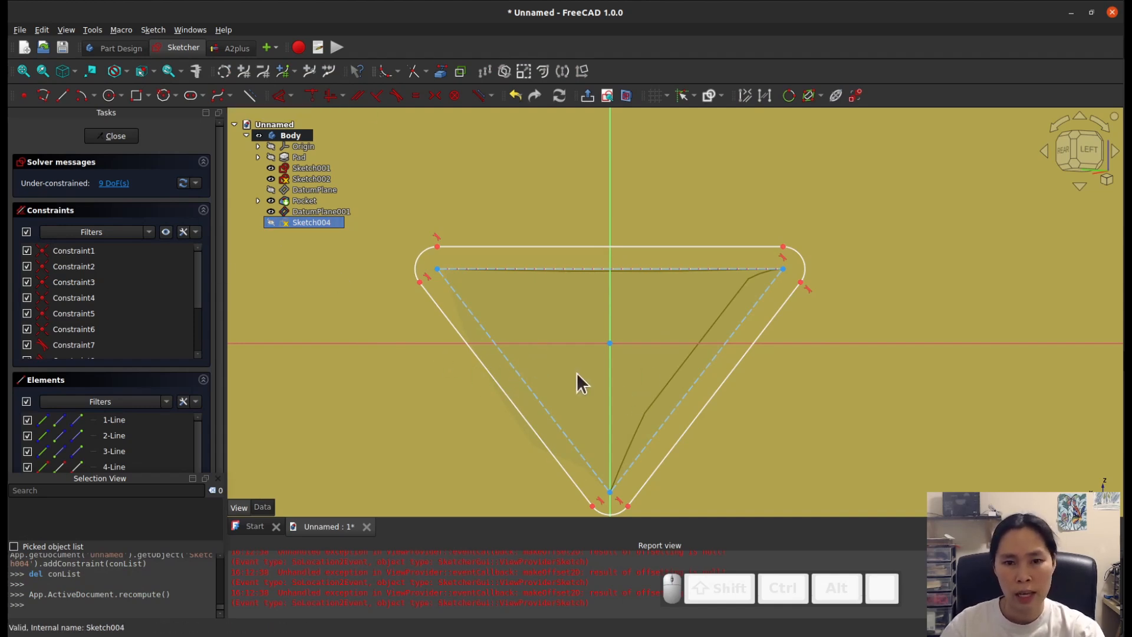
scroll(582, 319, "down", 3)
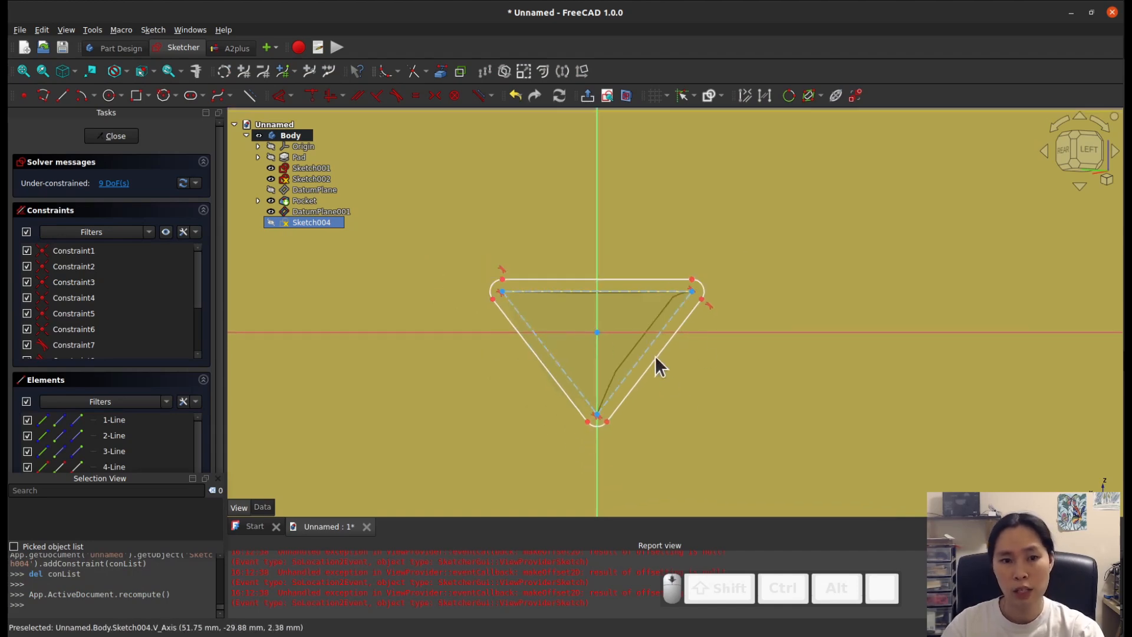
left_click(117, 138)
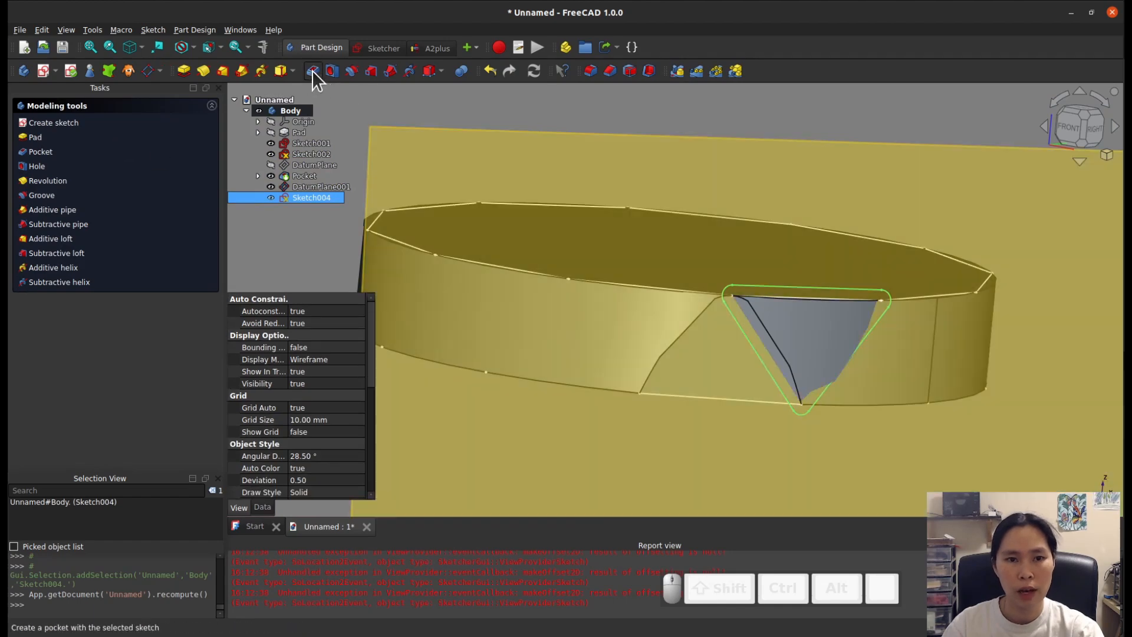
Step: Pocket the second rounded triangle sketch 5 mm into the disc's side and hide the second datum plane
left_click(313, 69)
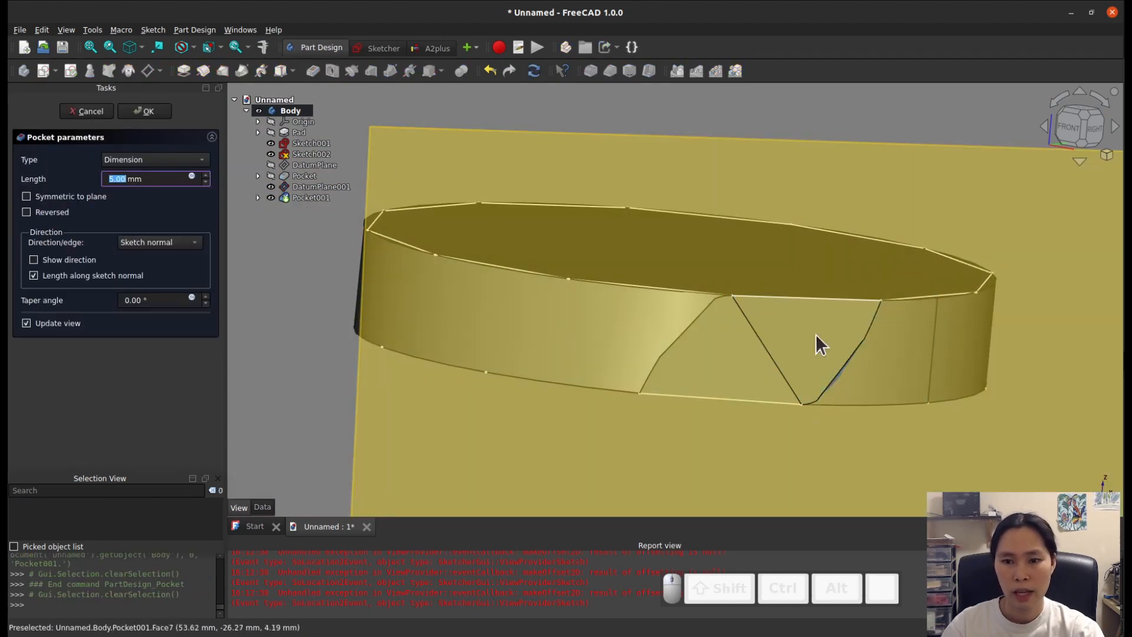
scroll(761, 322, "up", 2)
scroll(699, 358, "down", 3)
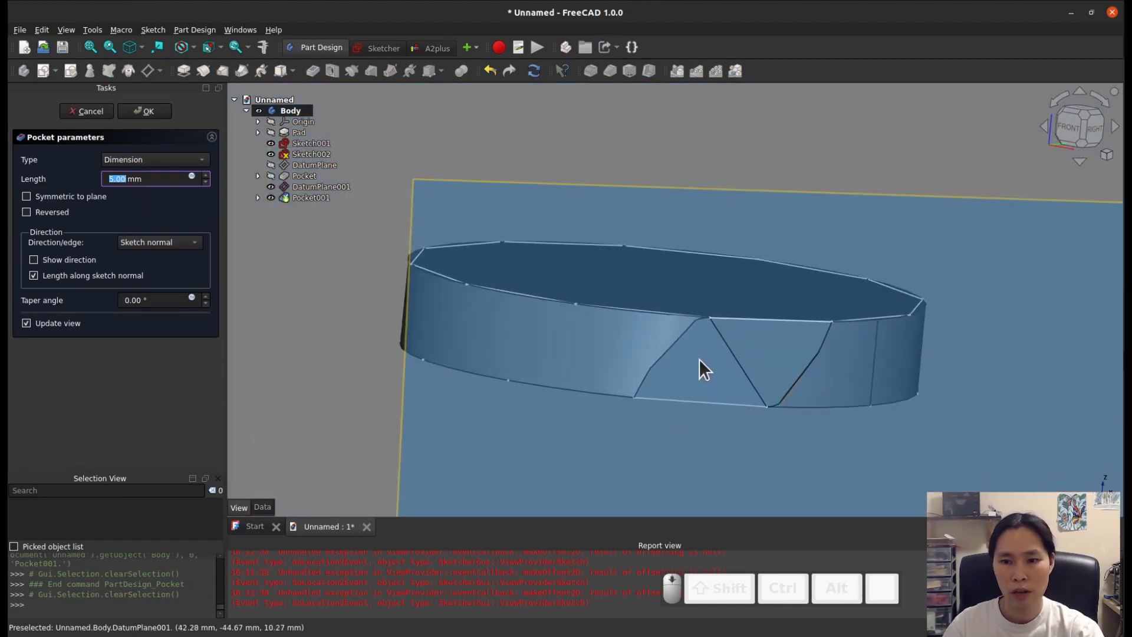
scroll(699, 359, "down", 2)
left_click(302, 187)
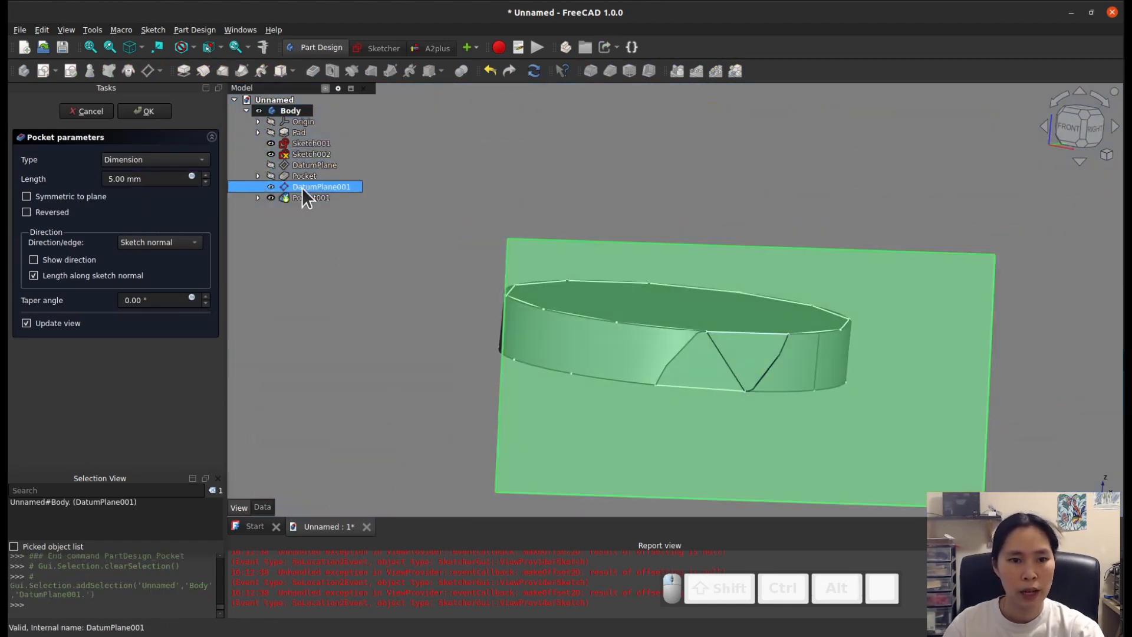
key("space")
left_click(824, 443)
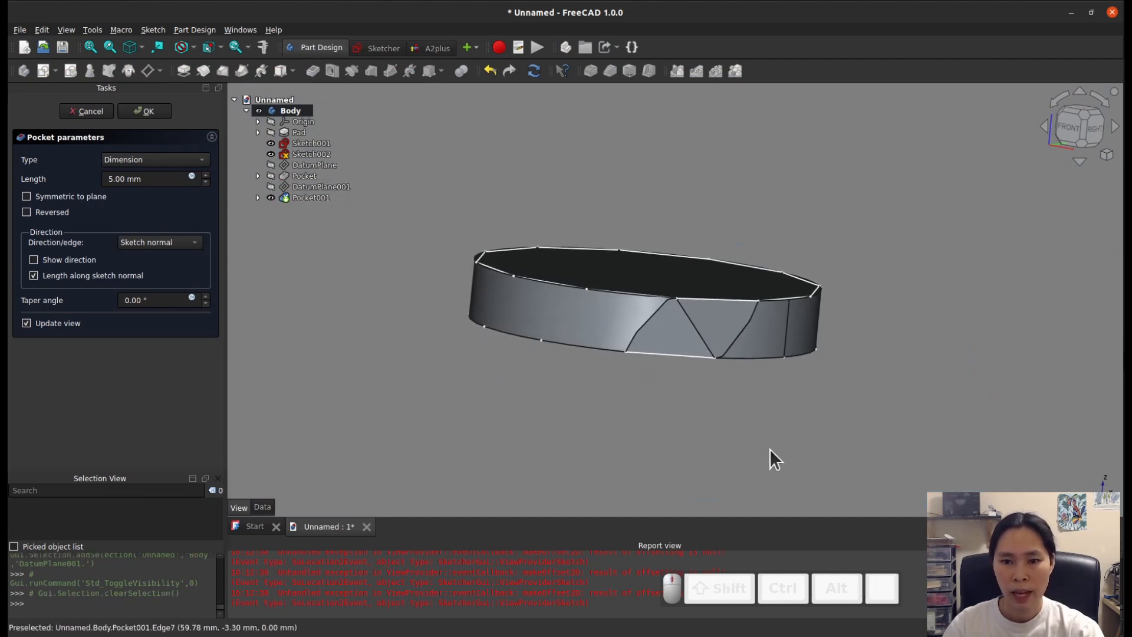
Step: Compare the two adjacent facets with the triangle pattern of the finished cup in the render3.png reference image
scroll(770, 449, "up", 4)
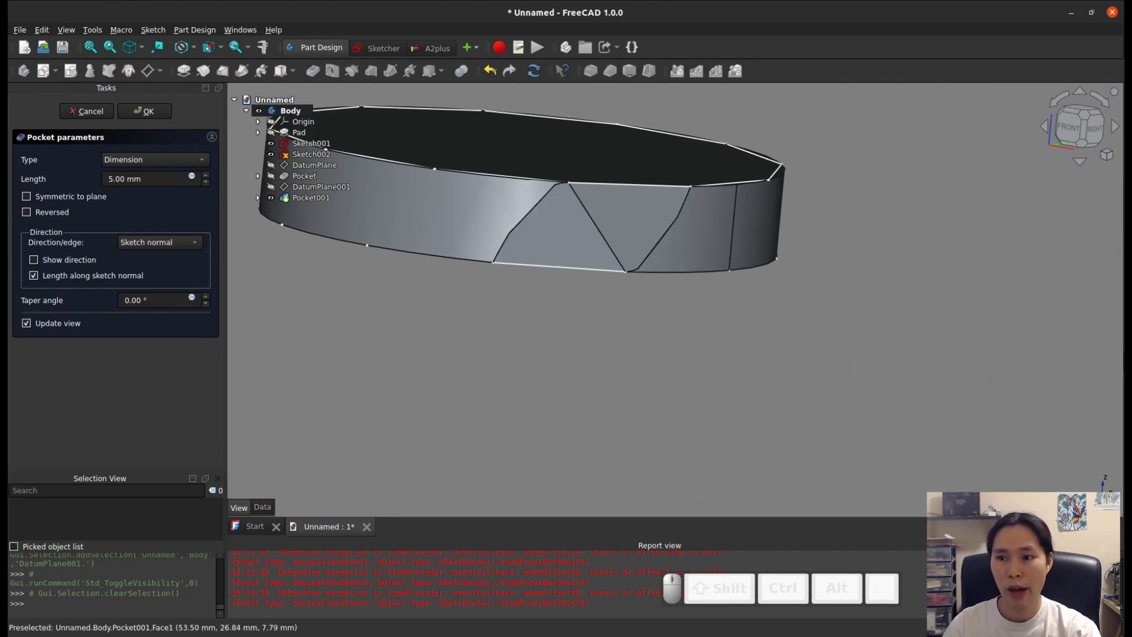
key("alt+Tab")
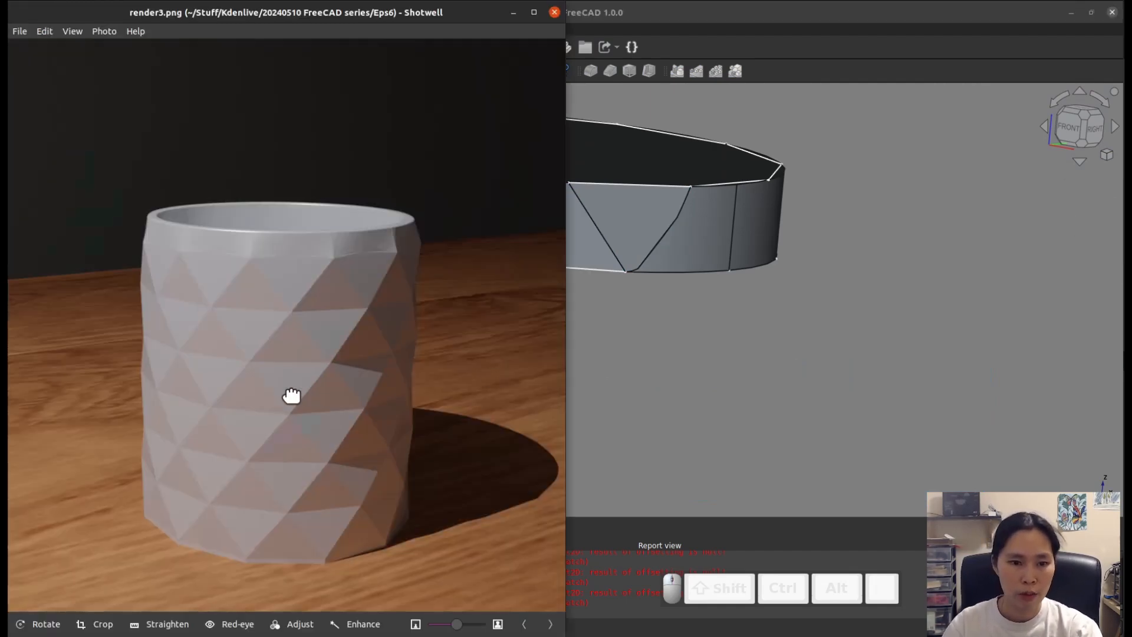
left_click(512, 15)
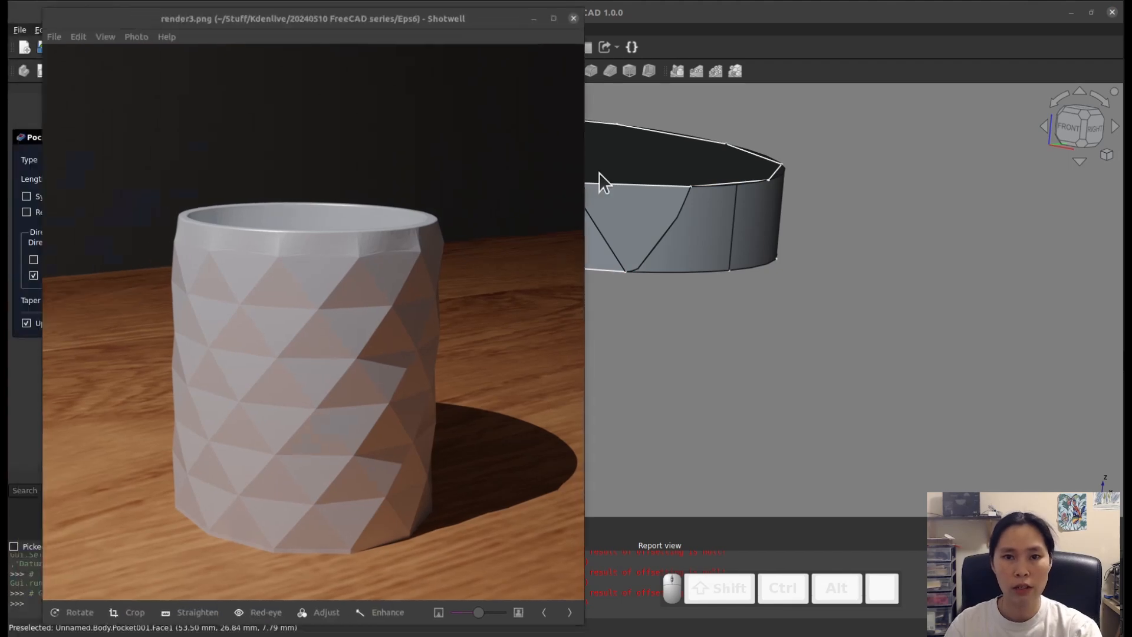
scroll(754, 343, "down", 3)
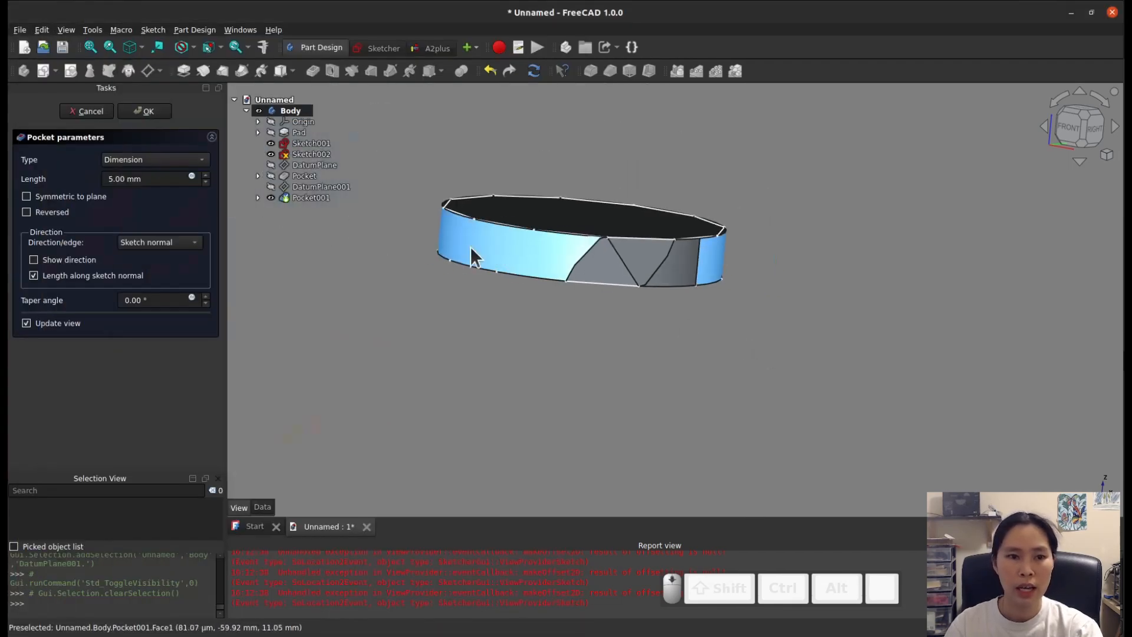
Step: Accept the second pocket and start a polar pattern of the tool shapes about the base Z axis, adding Pocket001 and Pocket as its features
left_click(144, 111)
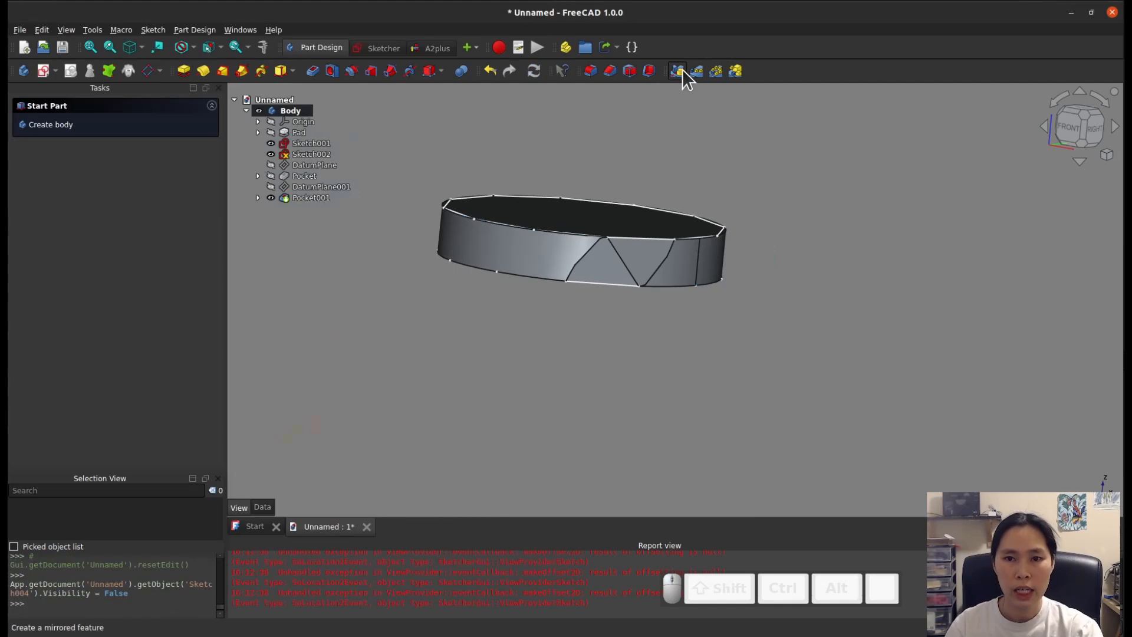
left_click(715, 71)
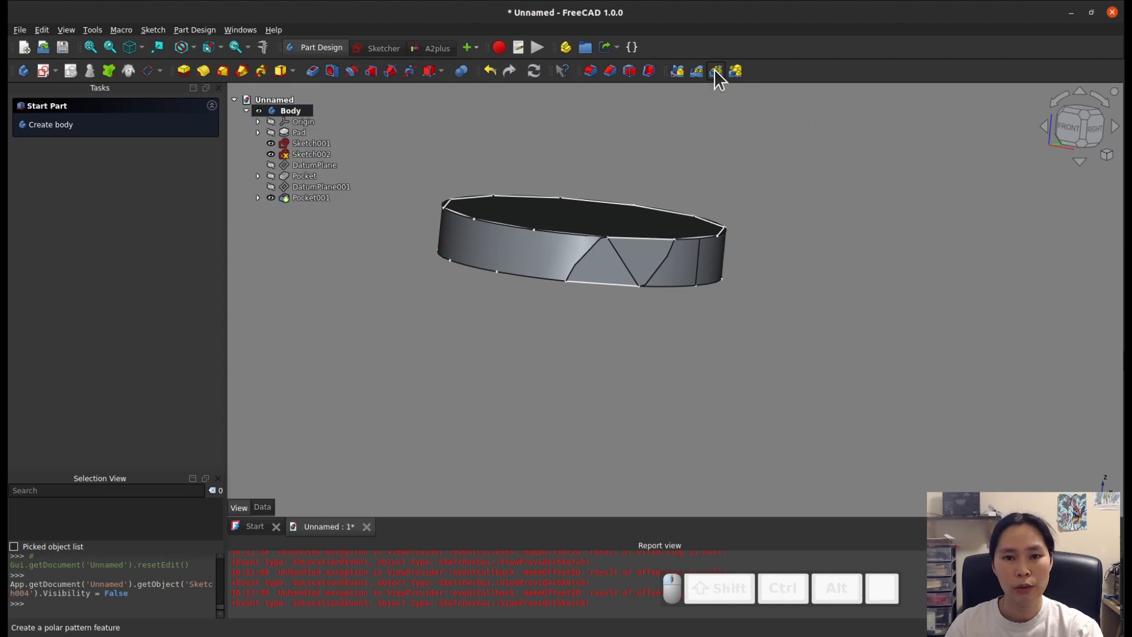
scroll(568, 217, "down", 3)
scroll(630, 305, "up", 5)
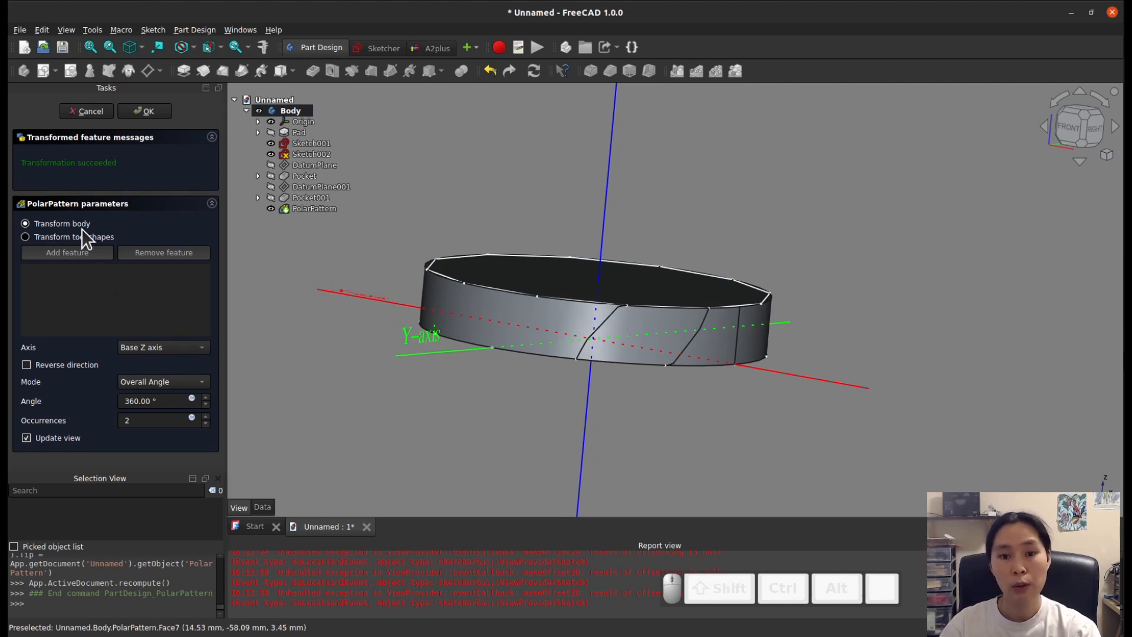
left_click(26, 237)
left_click(301, 199)
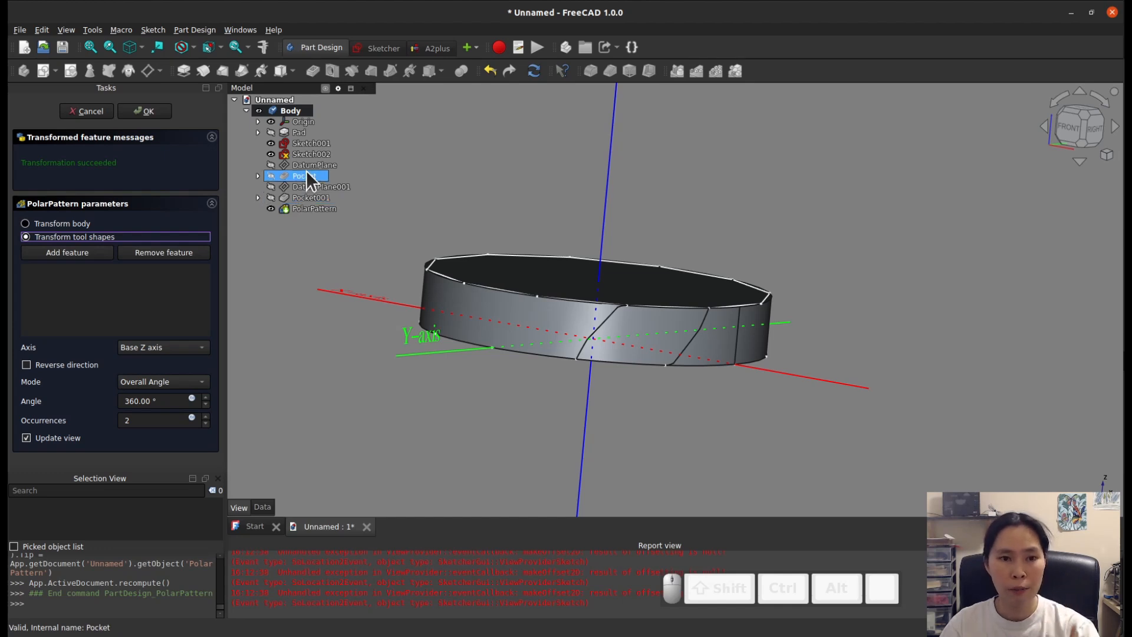
left_click(86, 253)
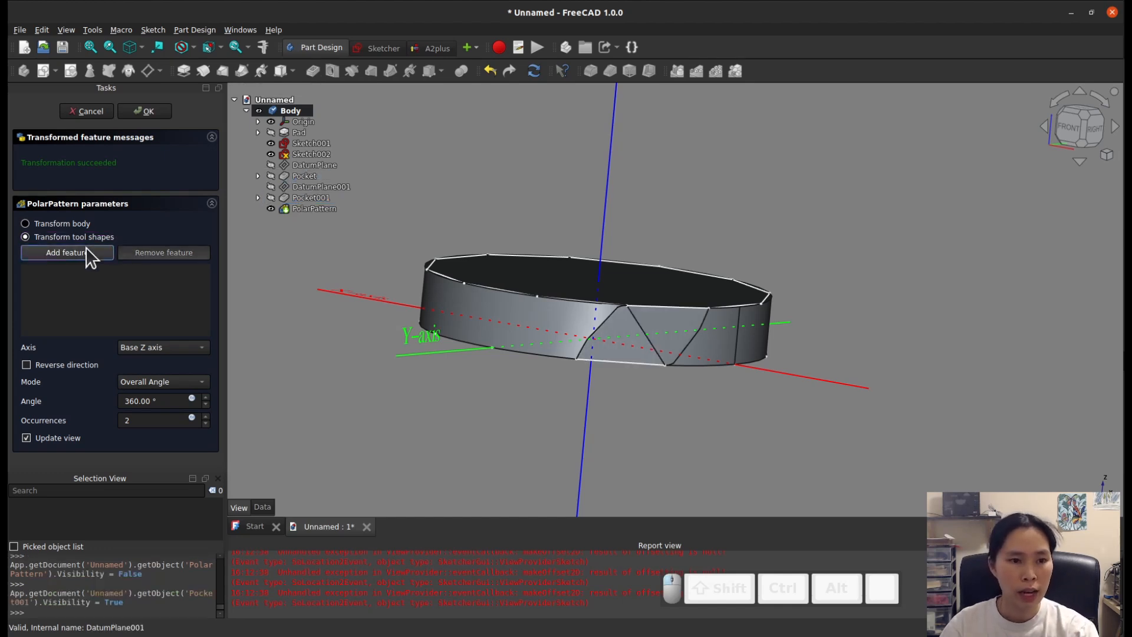
left_click(313, 201)
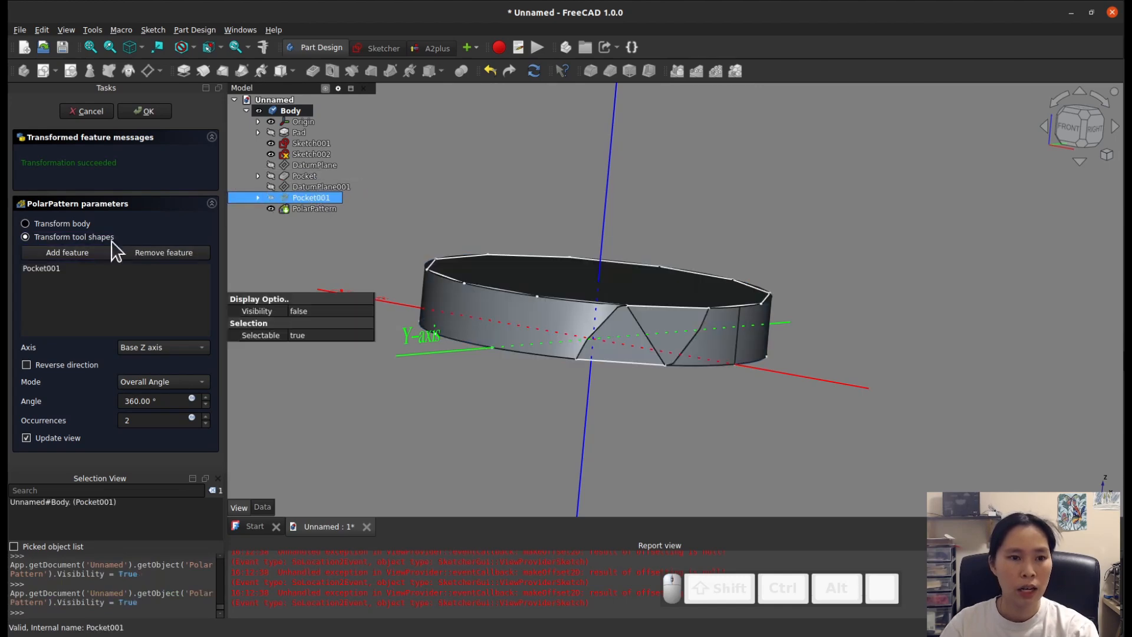
left_click(105, 250)
left_click(310, 176)
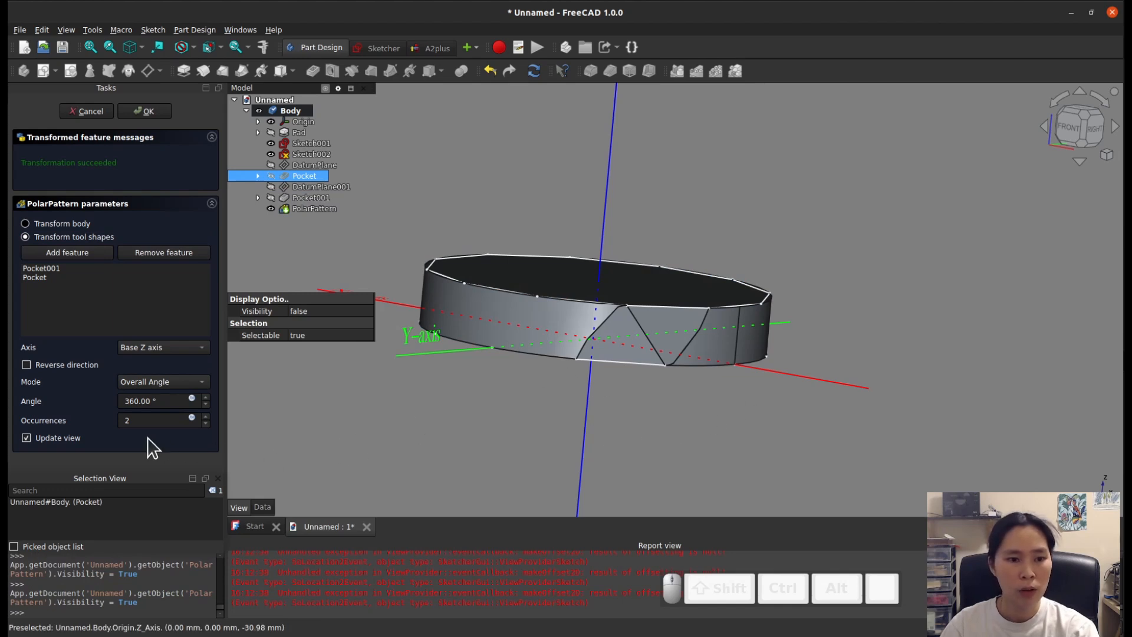
Step: Set the polar pattern to 12 occurrences and accept it
double_click(146, 421)
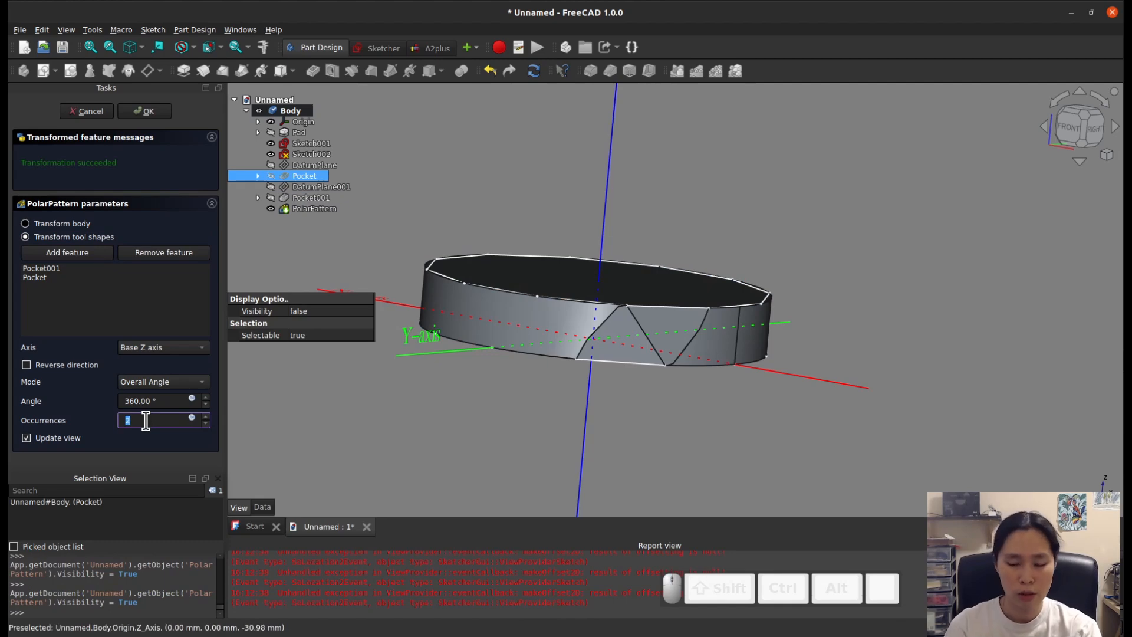
type("12")
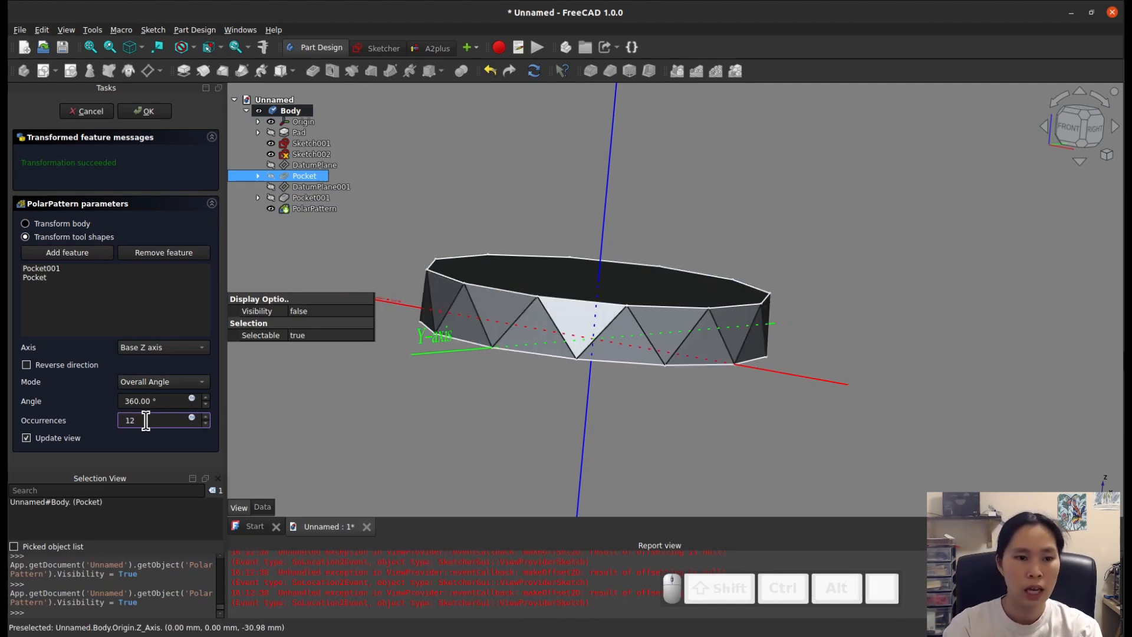
key("KP_Enter")
left_click(141, 111)
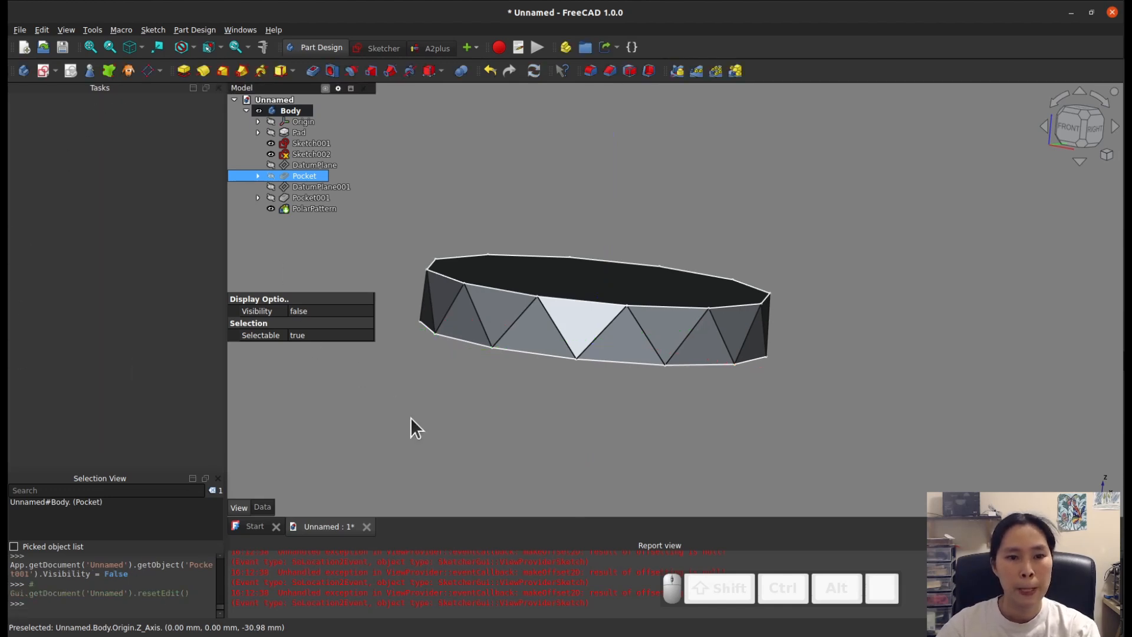
Step: Inspect the ring of triangular facets and compare it with the finished cup model in PrusaSlicer
left_click(754, 392)
scroll(731, 392, "down", 2)
scroll(775, 402, "up", 3)
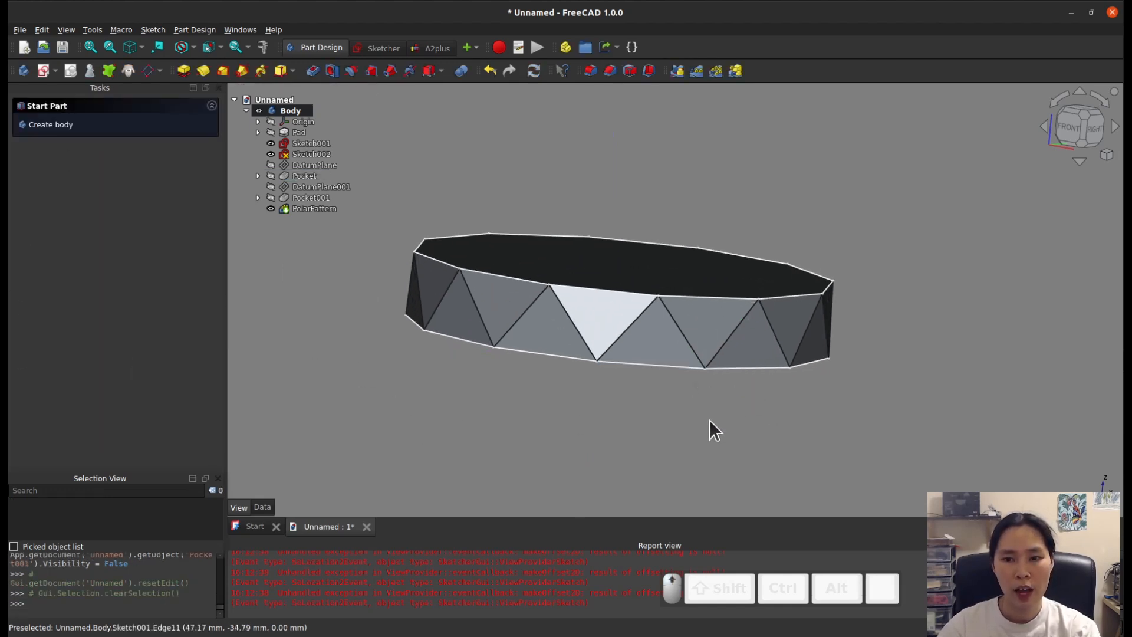
scroll(708, 416, "up", 2)
scroll(708, 416, "down", 3)
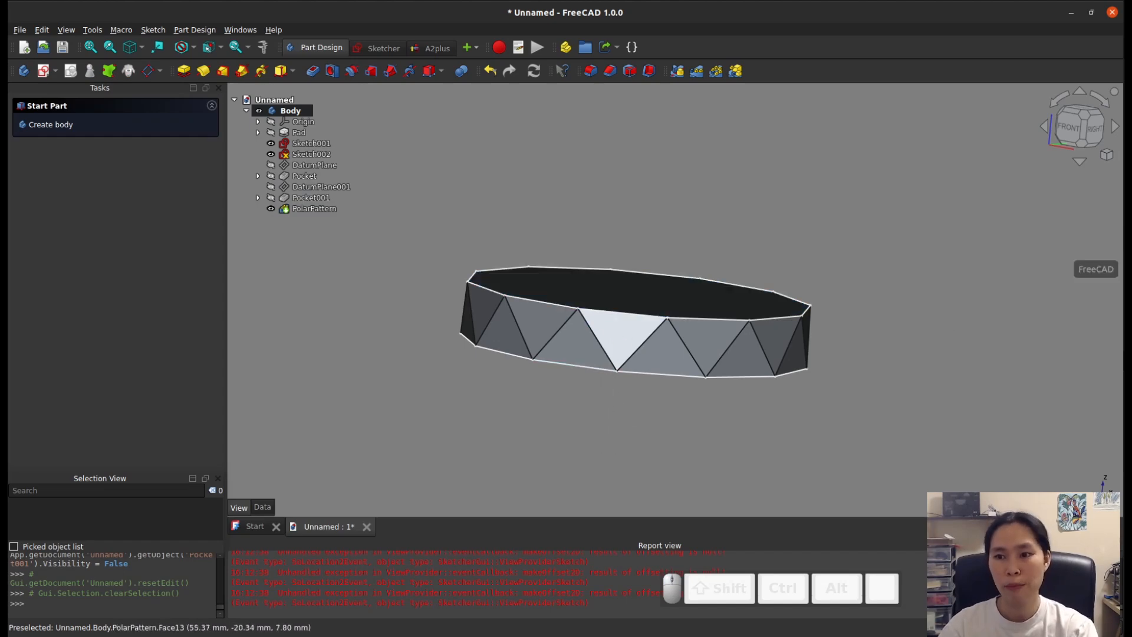
left_click(1120, 186)
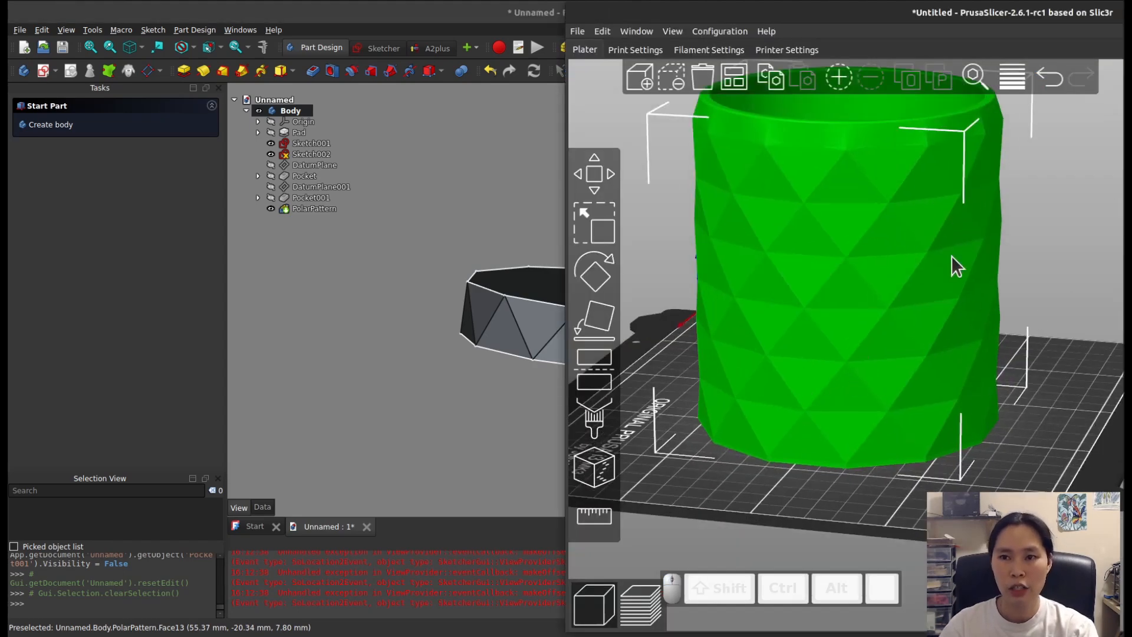
scroll(932, 271, "down", 2)
left_click(429, 451)
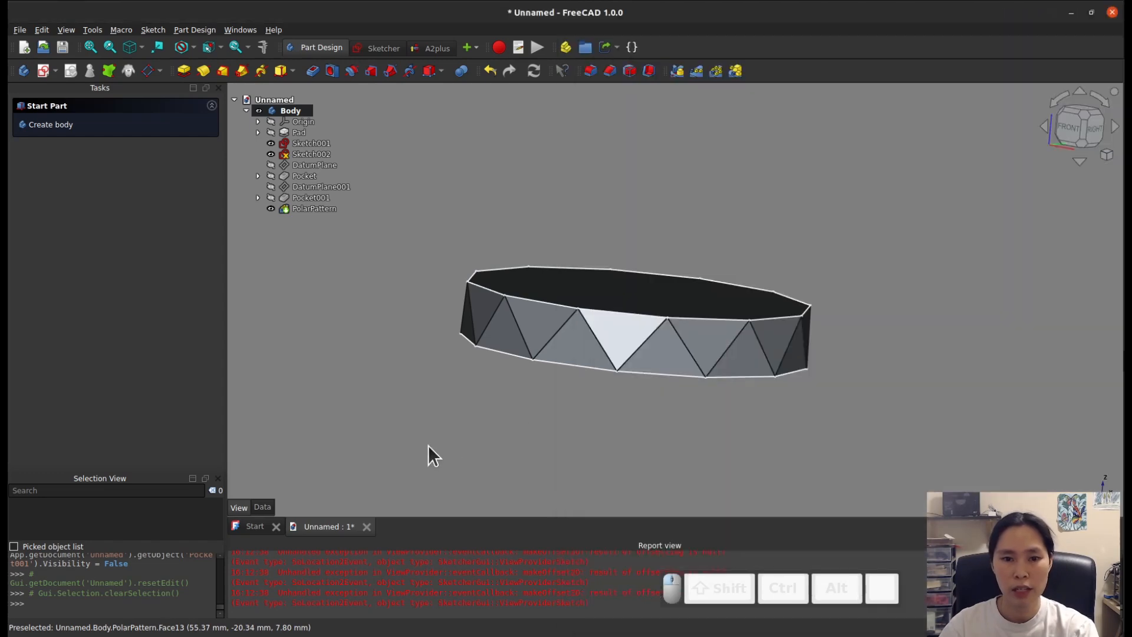
Step: Mirror the whole faceted body about the base XY plane
left_click(677, 71)
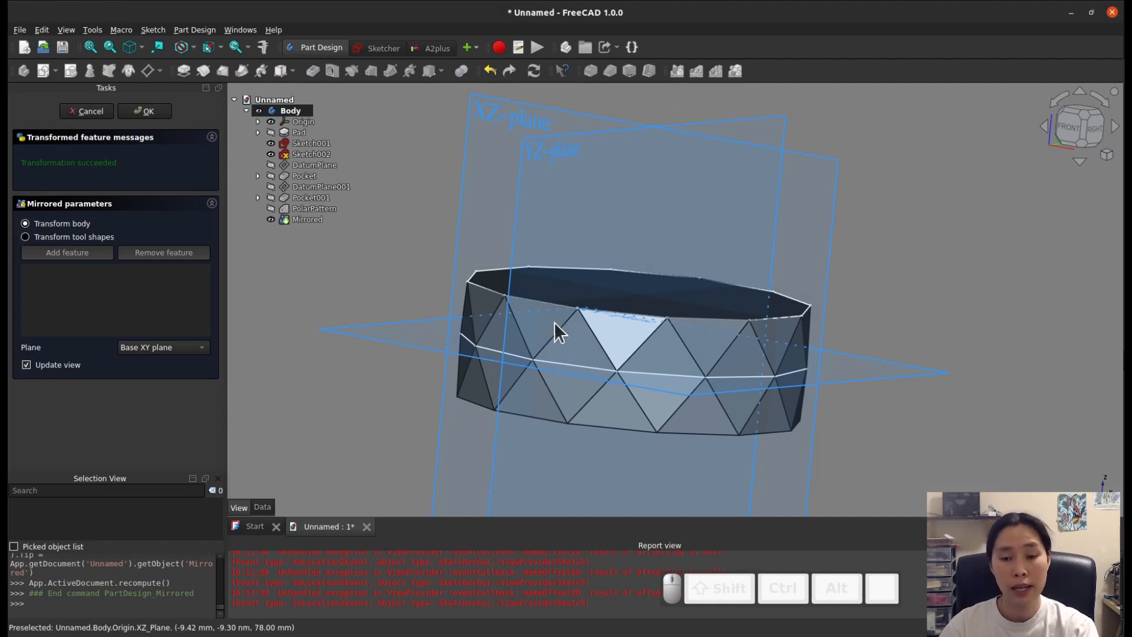
left_click(904, 375)
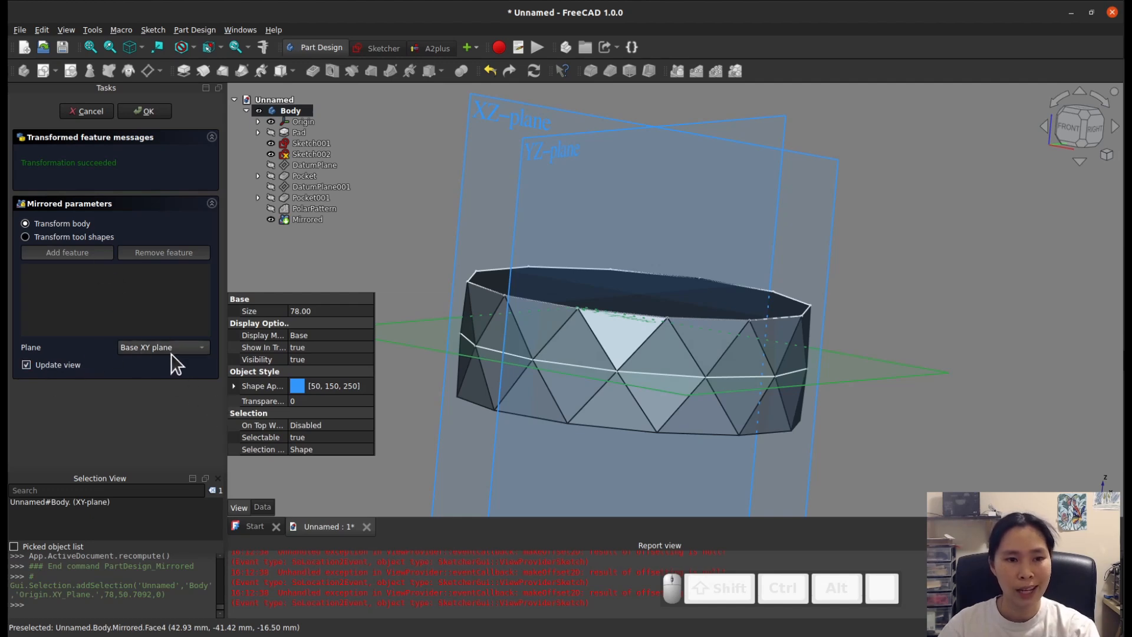
left_click(145, 111)
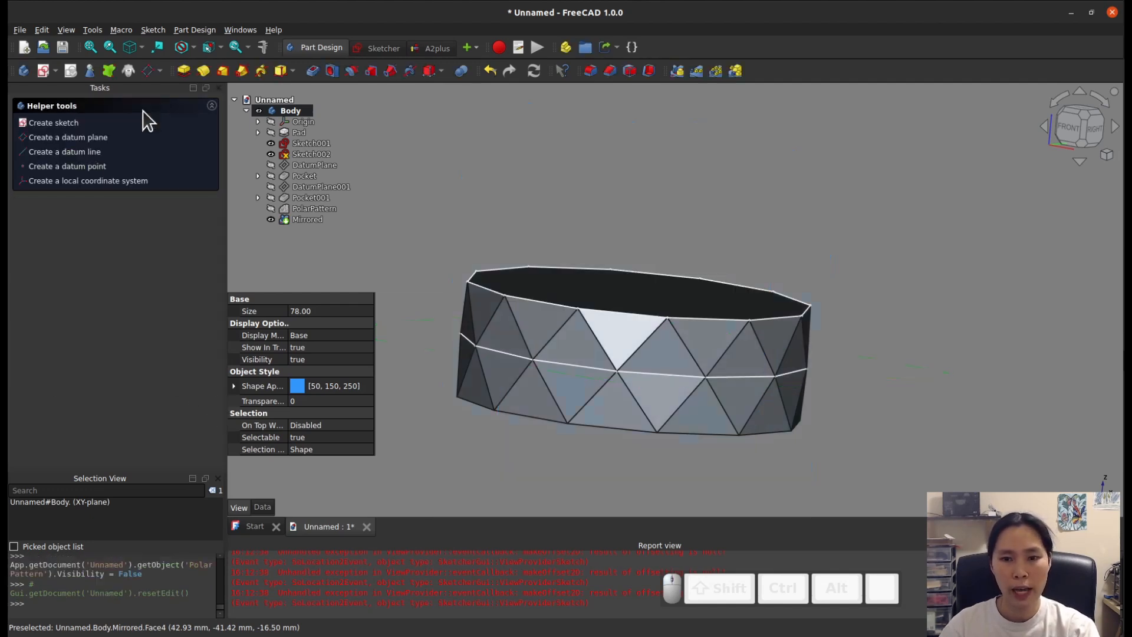
Step: Compare the two mirrored facet rows with the cup's repeating rows in the render3.png reference image in Shotwell
scroll(571, 442, "down", 1)
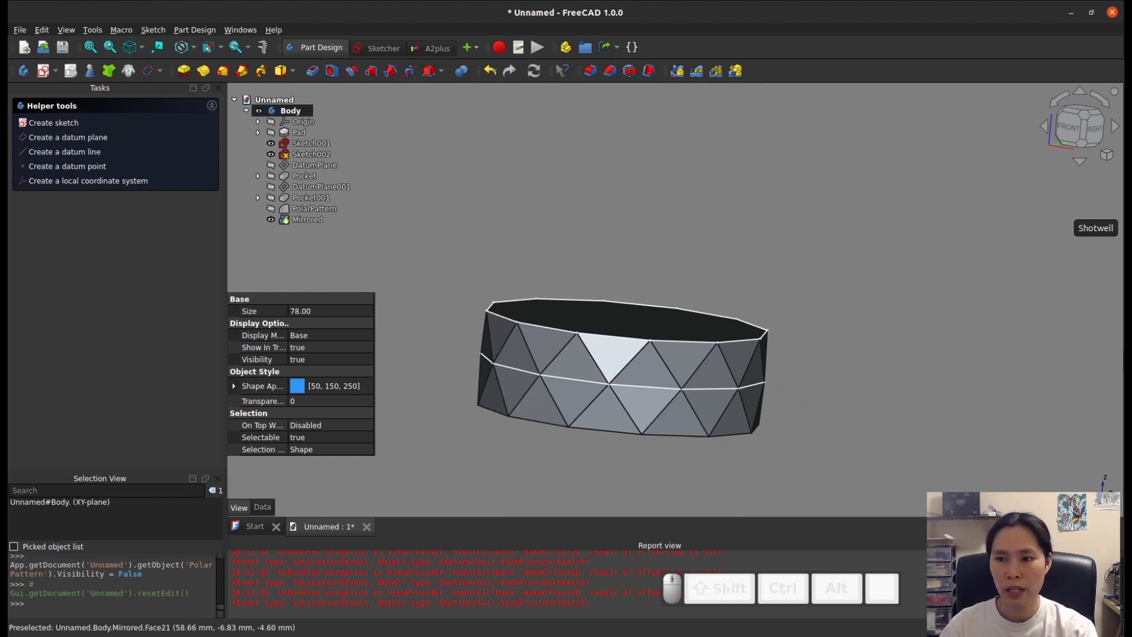
left_click(1128, 228)
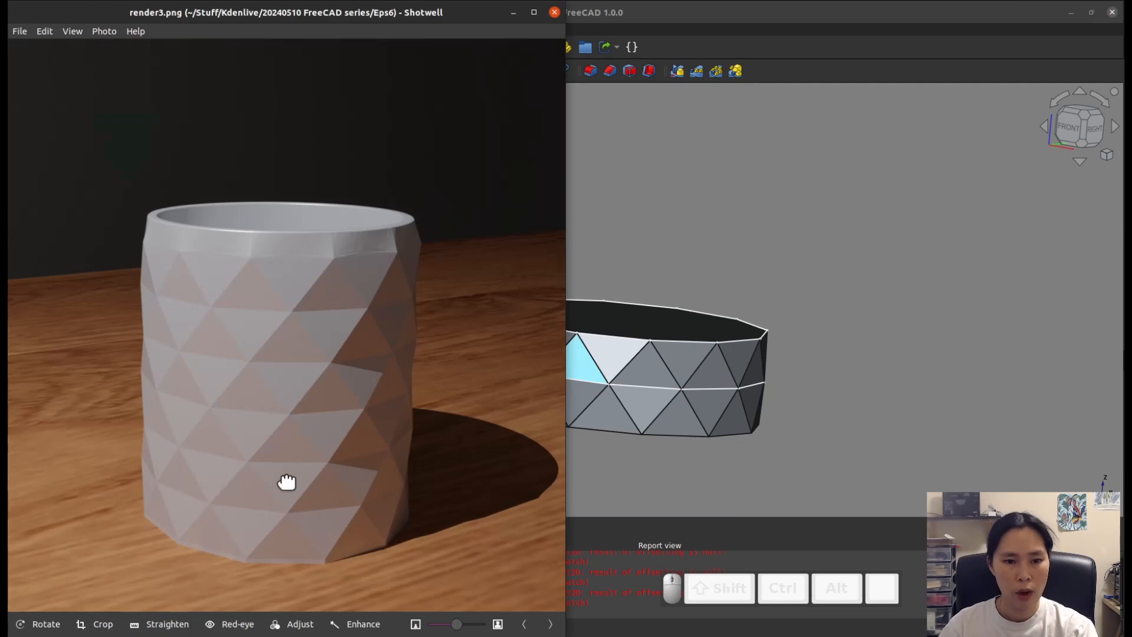
left_click(512, 12)
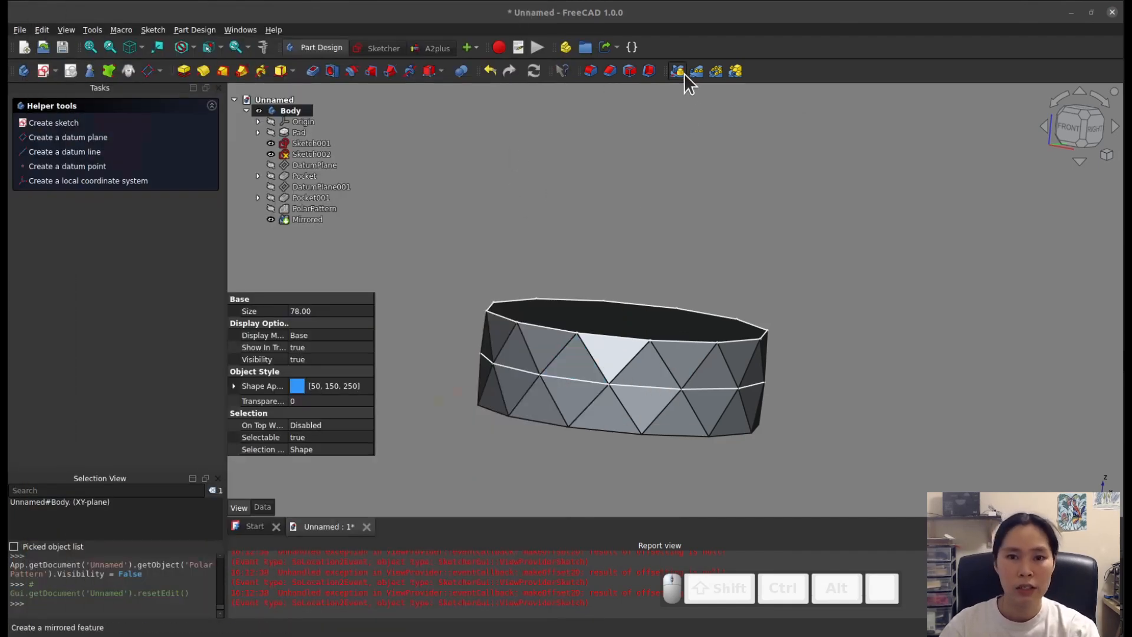
left_click(628, 239)
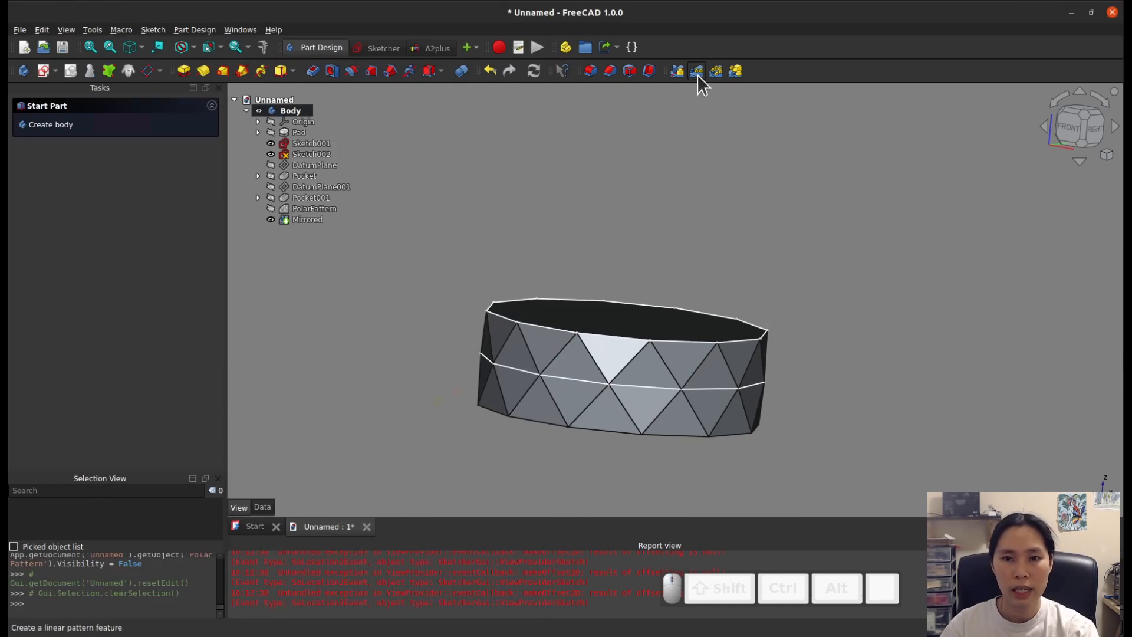
Step: Start a linear pattern of the whole body along the base Z axis, using Offset mode
left_click(697, 71)
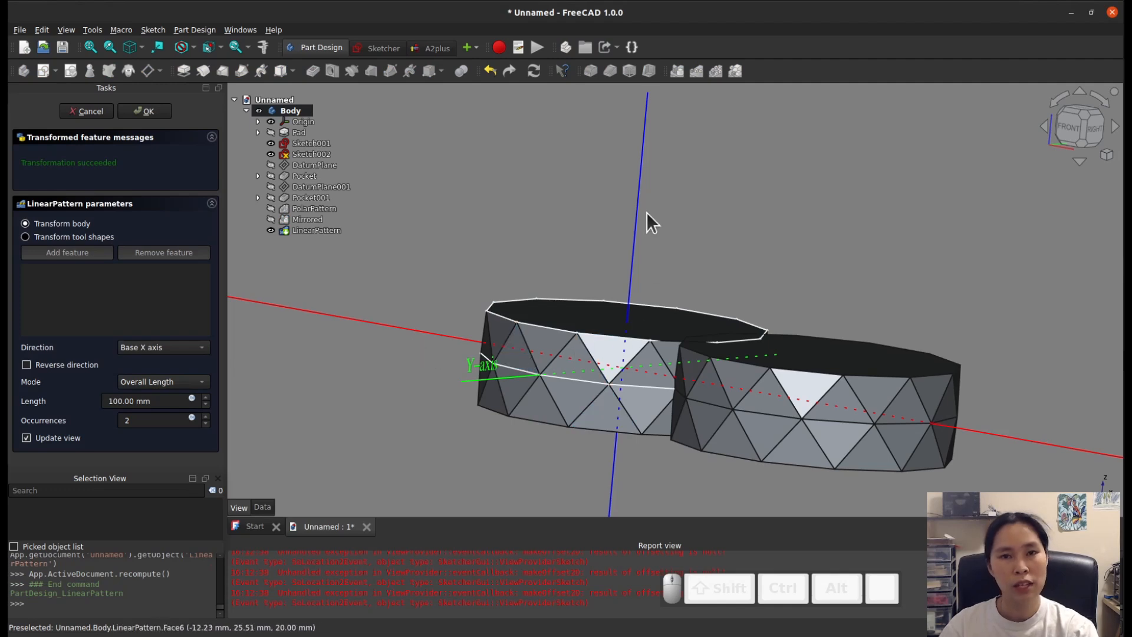
left_click(167, 349)
left_click(155, 377)
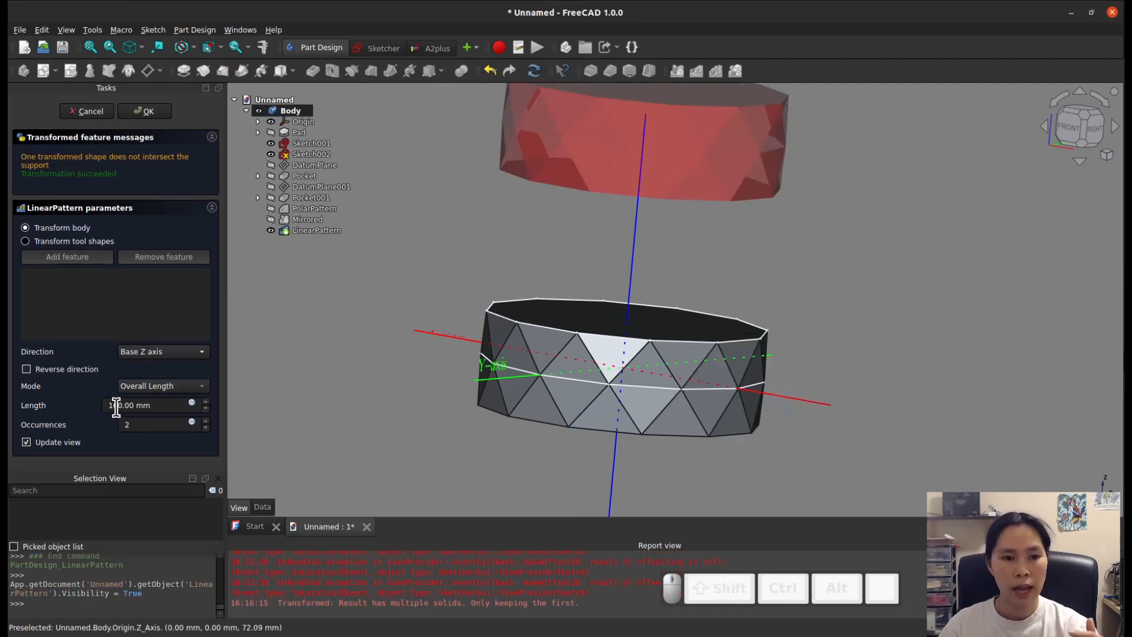
left_click(185, 383)
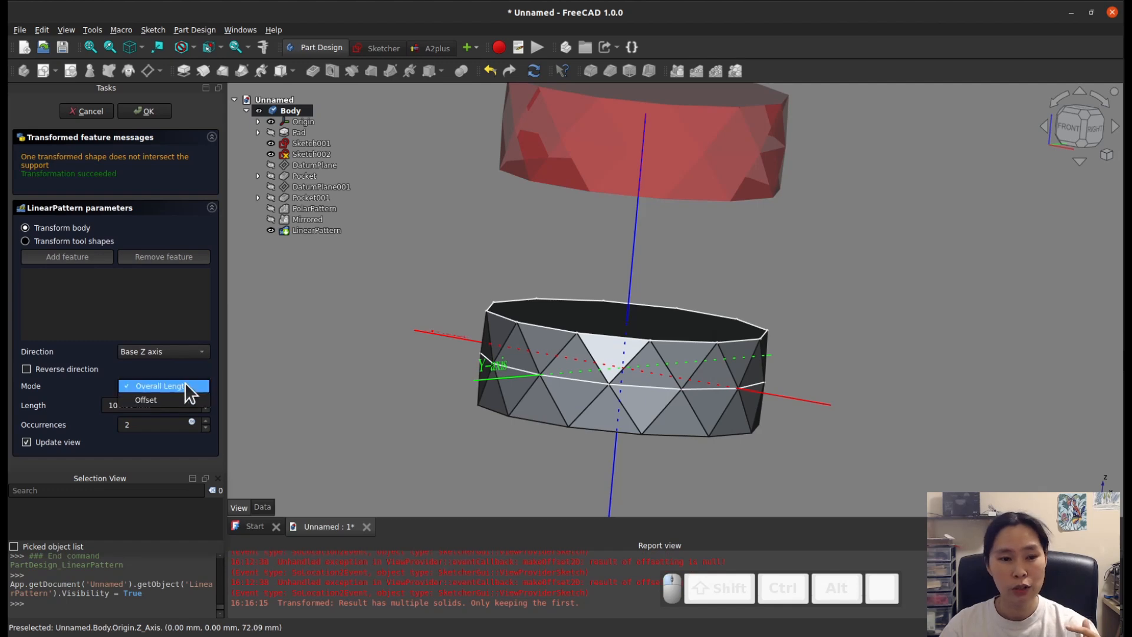
left_click(167, 399)
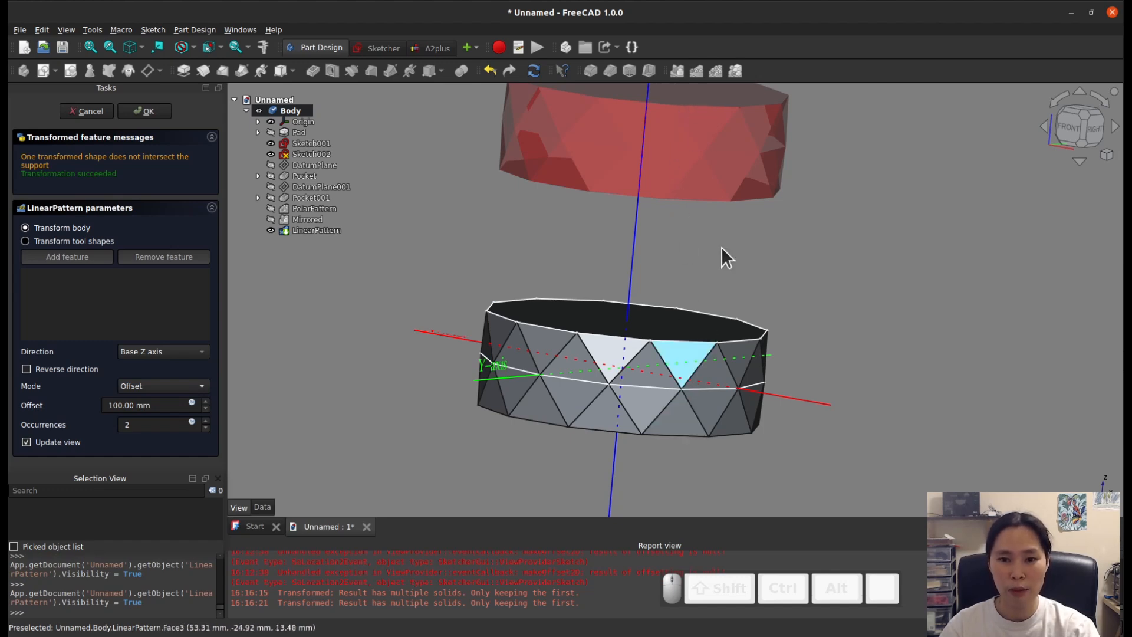
Step: Set the linear pattern's offset to 40 mm with 3 occurrences and accept it
triple_click(151, 403)
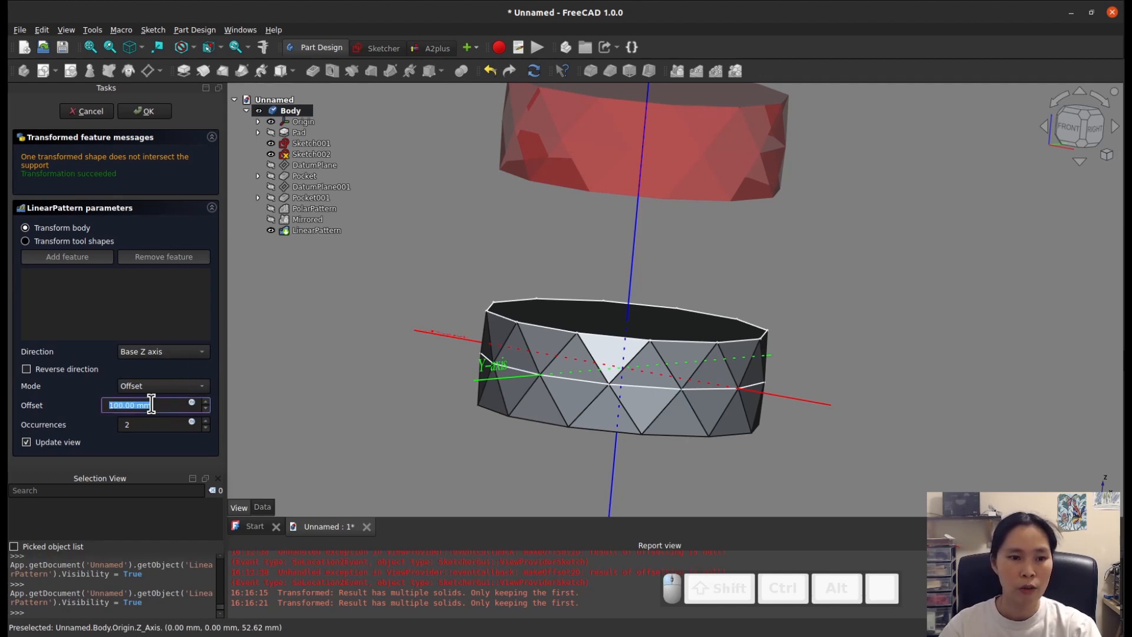
type("40")
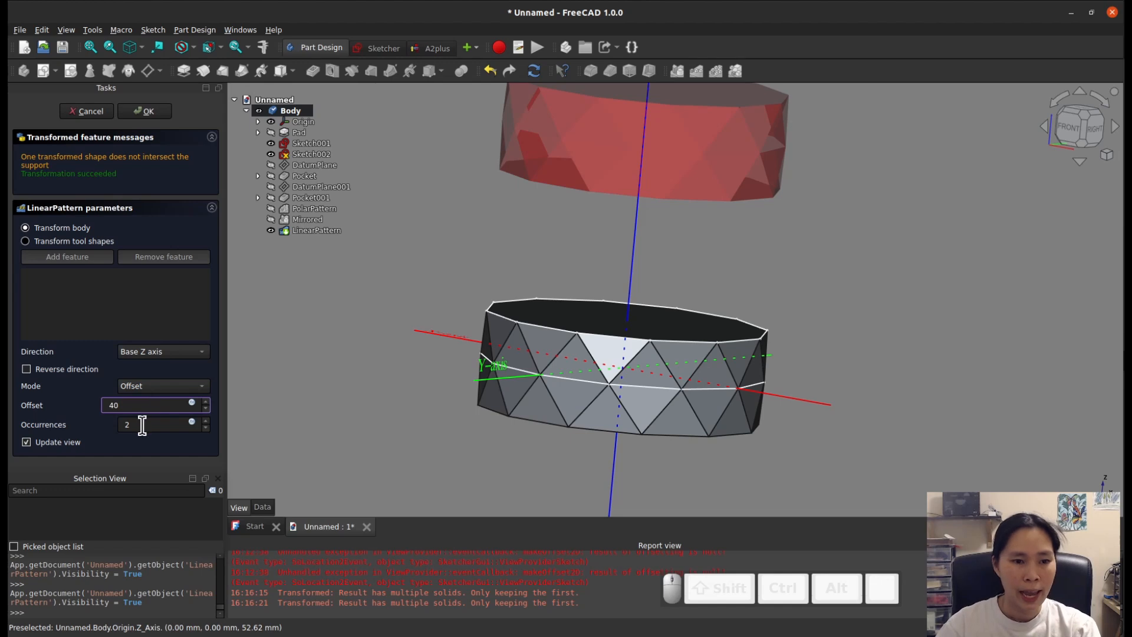
left_click(140, 425)
double_click(142, 424)
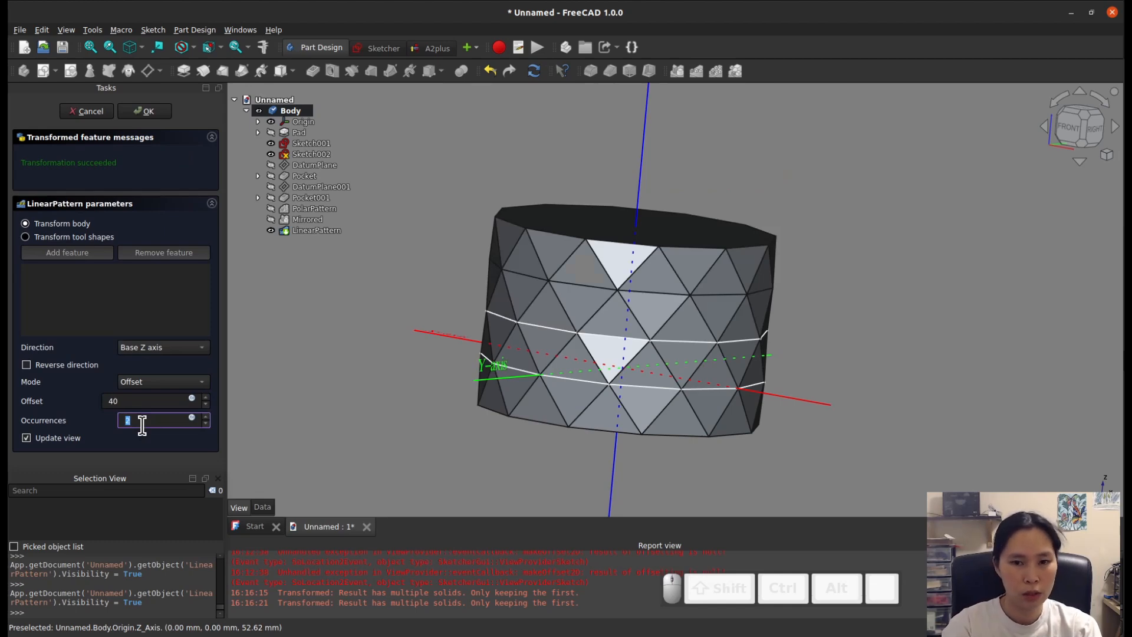
type("3")
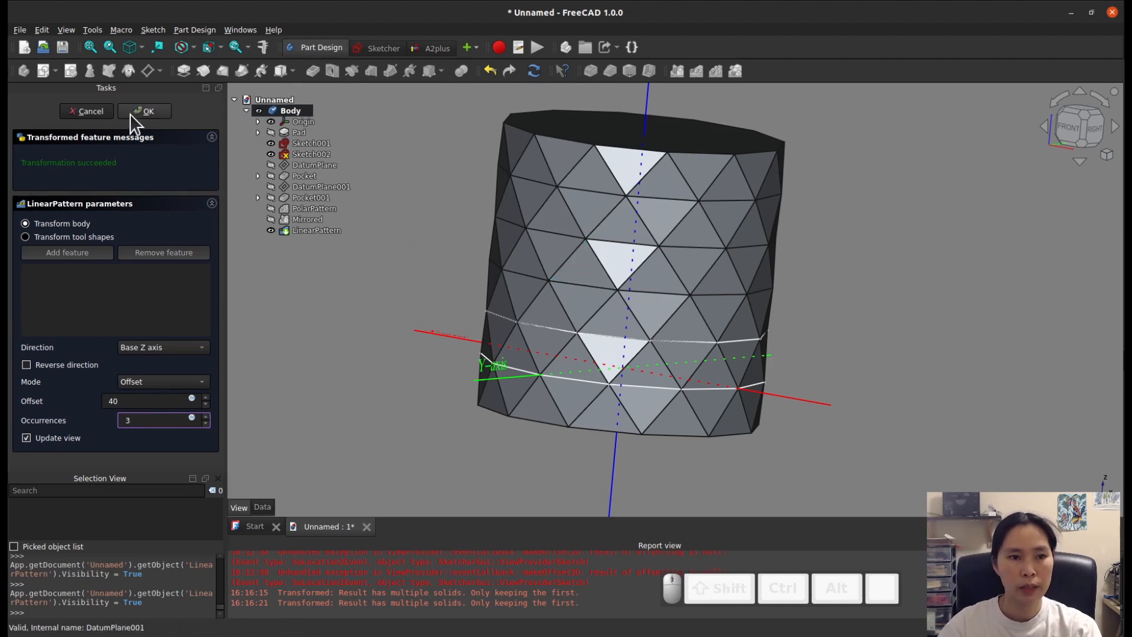
left_click(144, 113)
Step: Examine the stacked facet rows and the body's top face, comparing them with the cup's rim and sides in PrusaSlicer
scroll(722, 416, "up", 3)
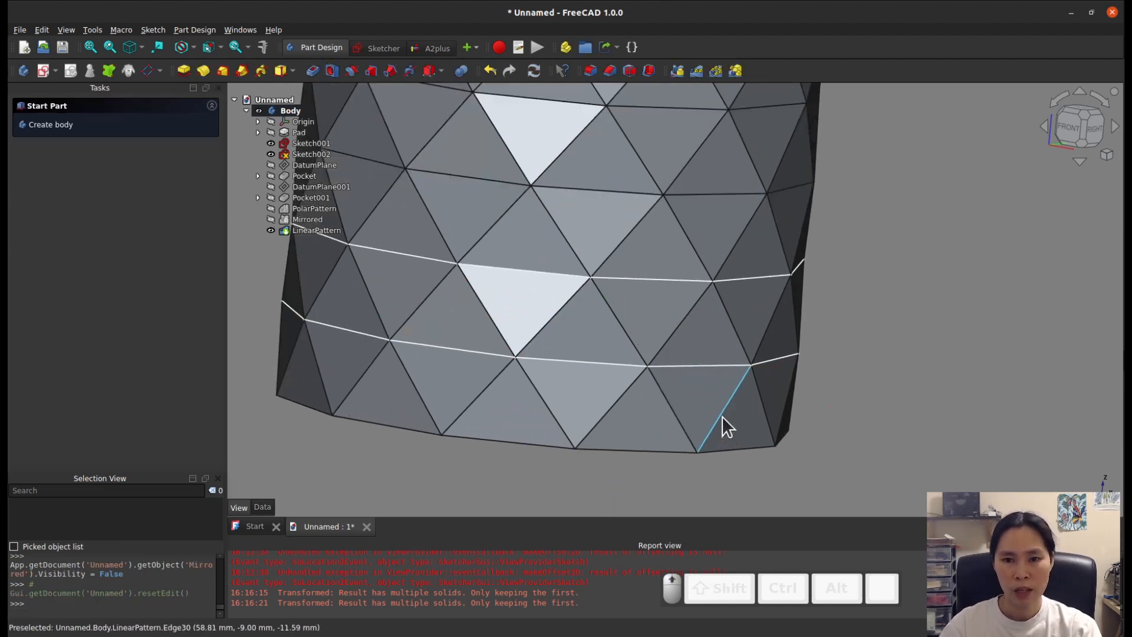
scroll(723, 416, "down", 4)
scroll(724, 416, "down", 2)
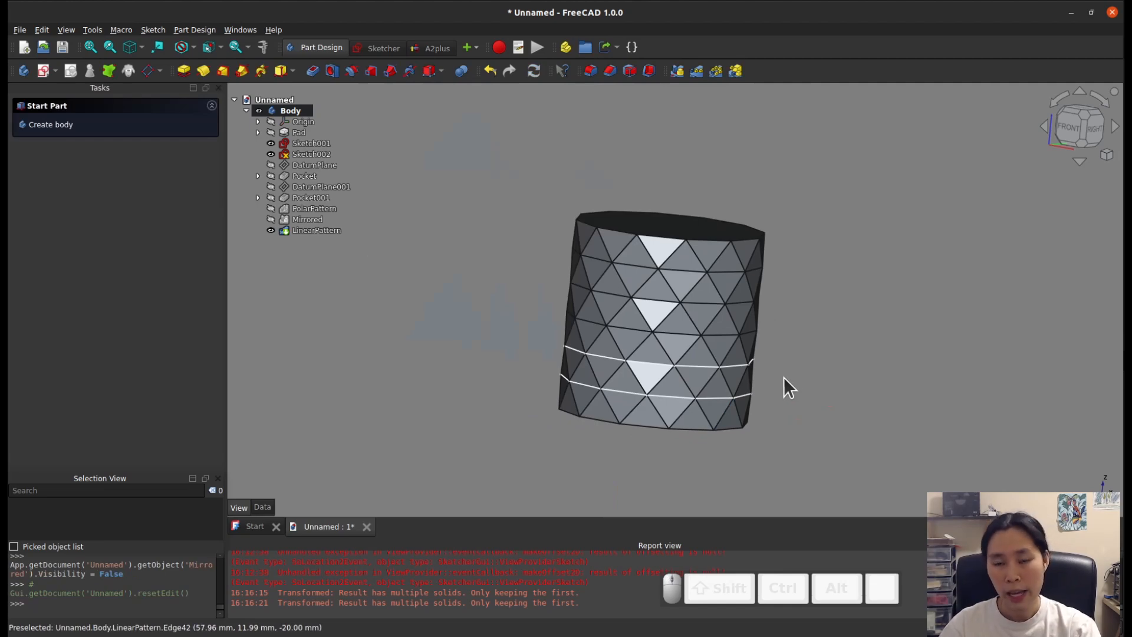
left_click(1128, 187)
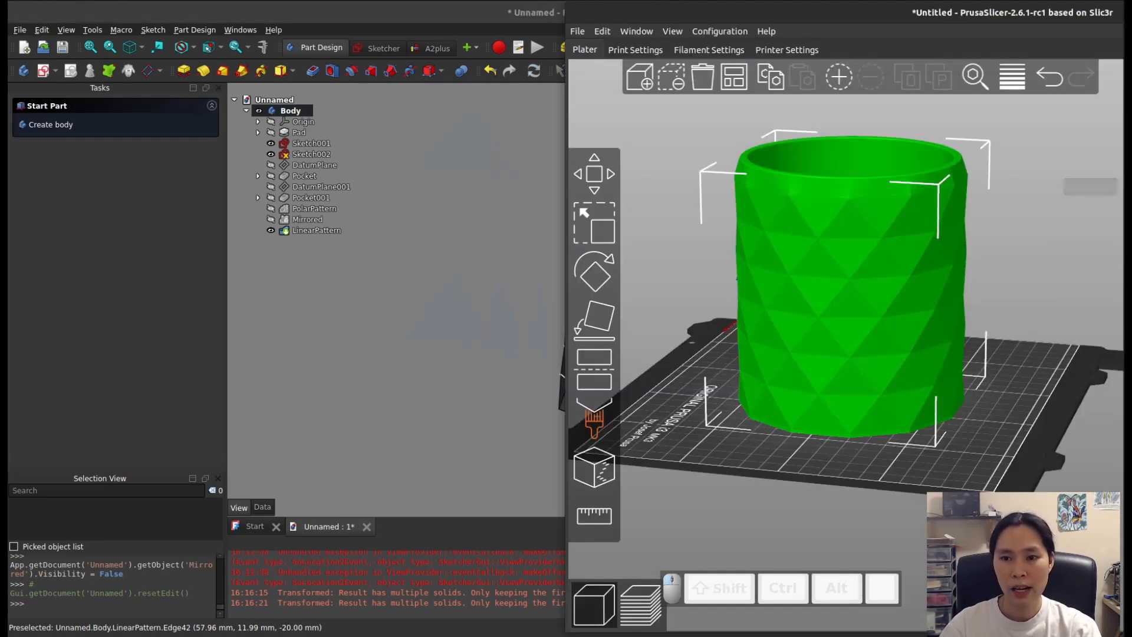
scroll(817, 150, "up", 3)
scroll(838, 154, "down", 2)
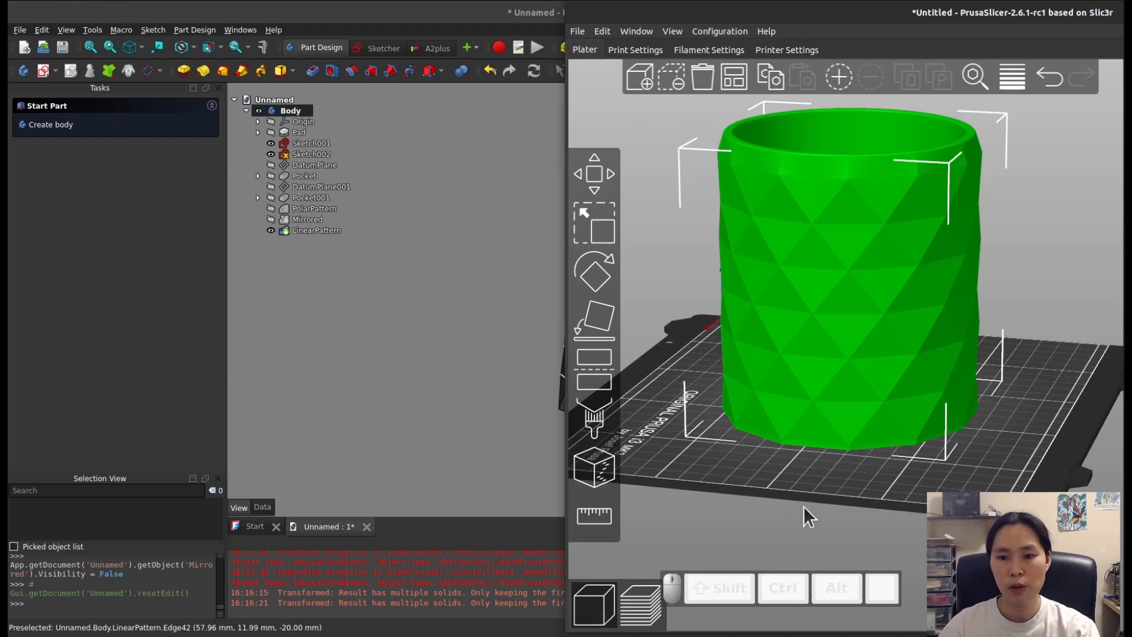
left_click(401, 438)
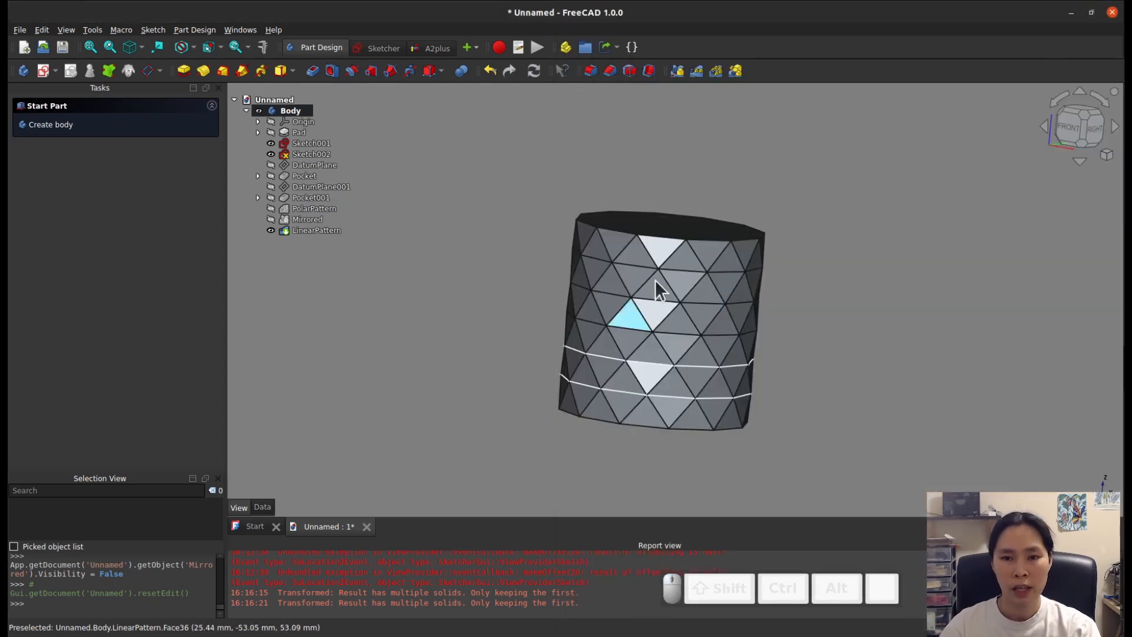
scroll(660, 254, "down", 3)
scroll(663, 224, "up", 3)
middle_click_drag(823, 249, 814, 238)
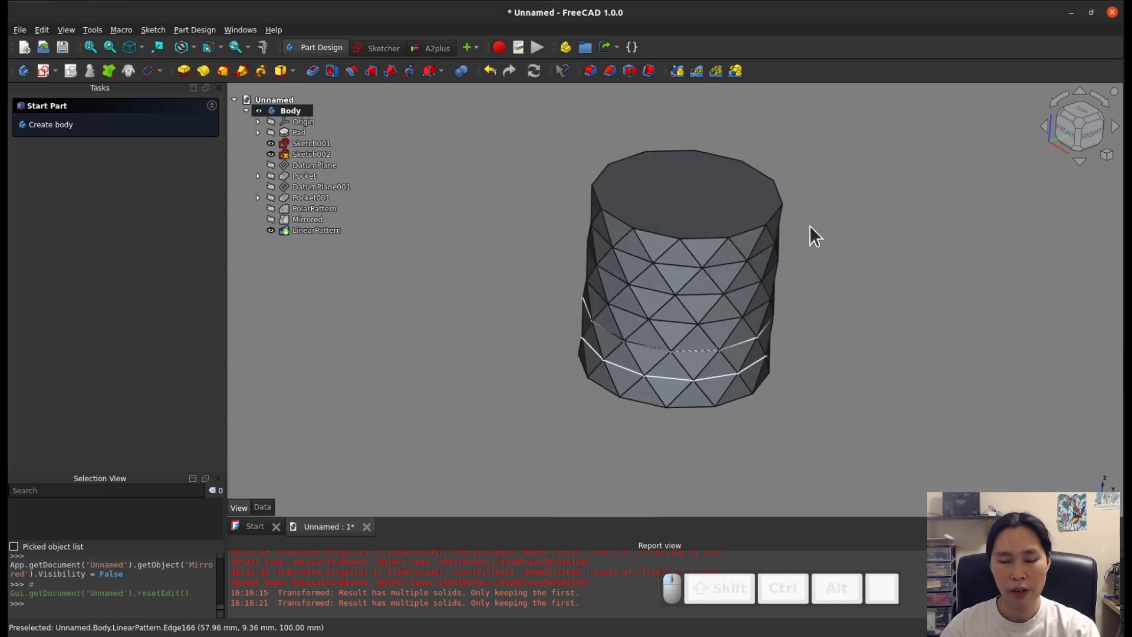
Step: Create a sketch on the body's flat top face and project one of the face's outline edges into it as external geometry
scroll(809, 225, "down", 3)
scroll(808, 175, "up", 5)
scroll(773, 277, "down", 2)
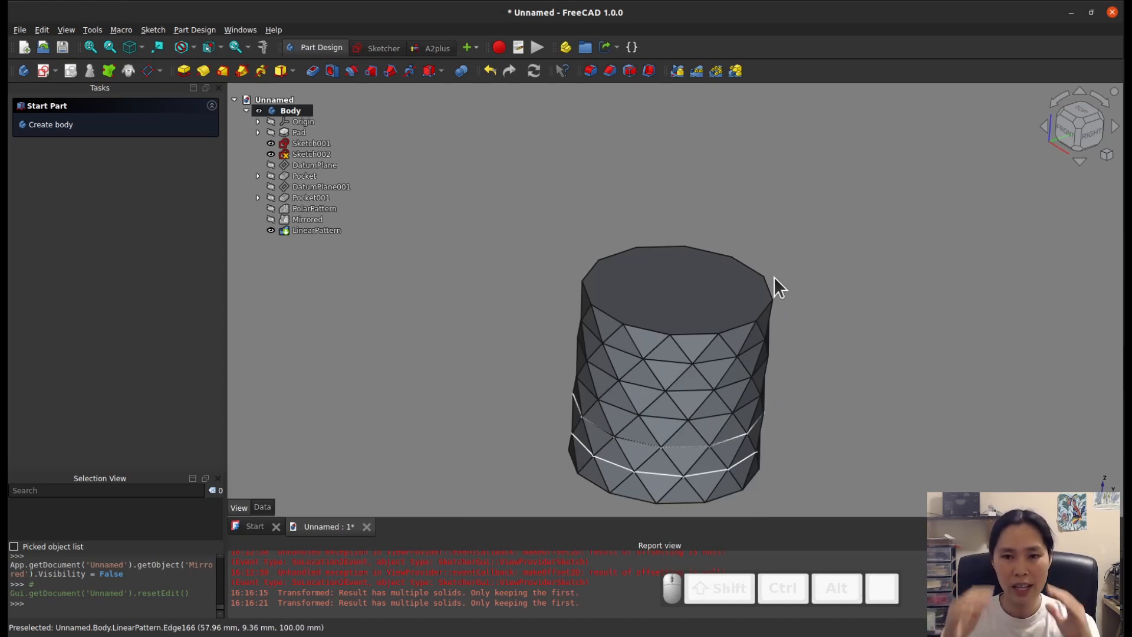
left_click(684, 306)
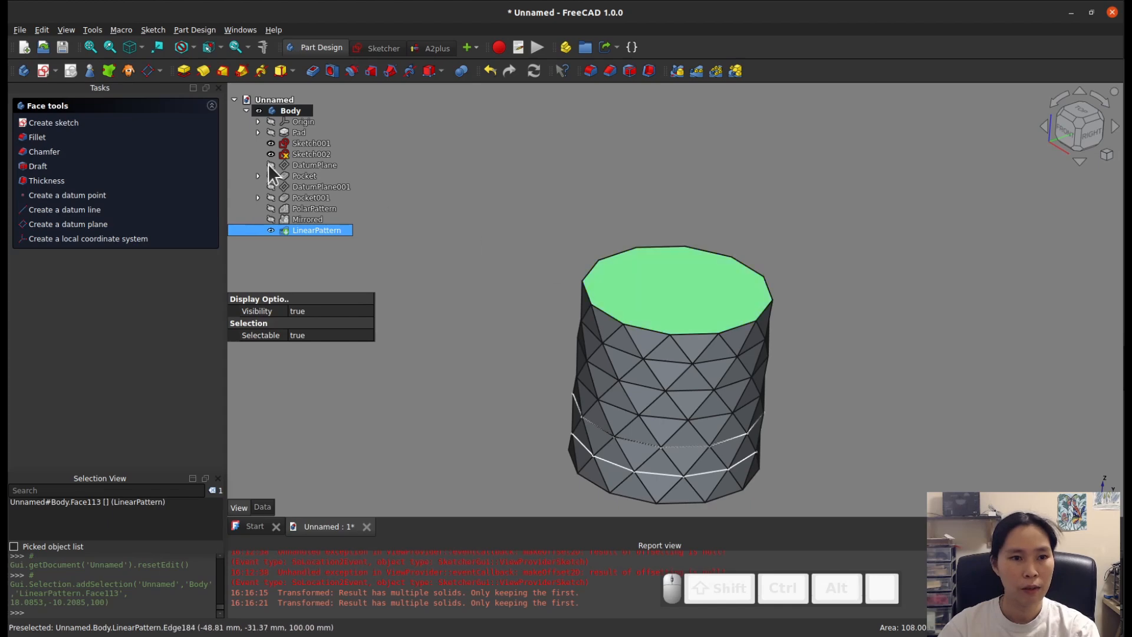
left_click(45, 73)
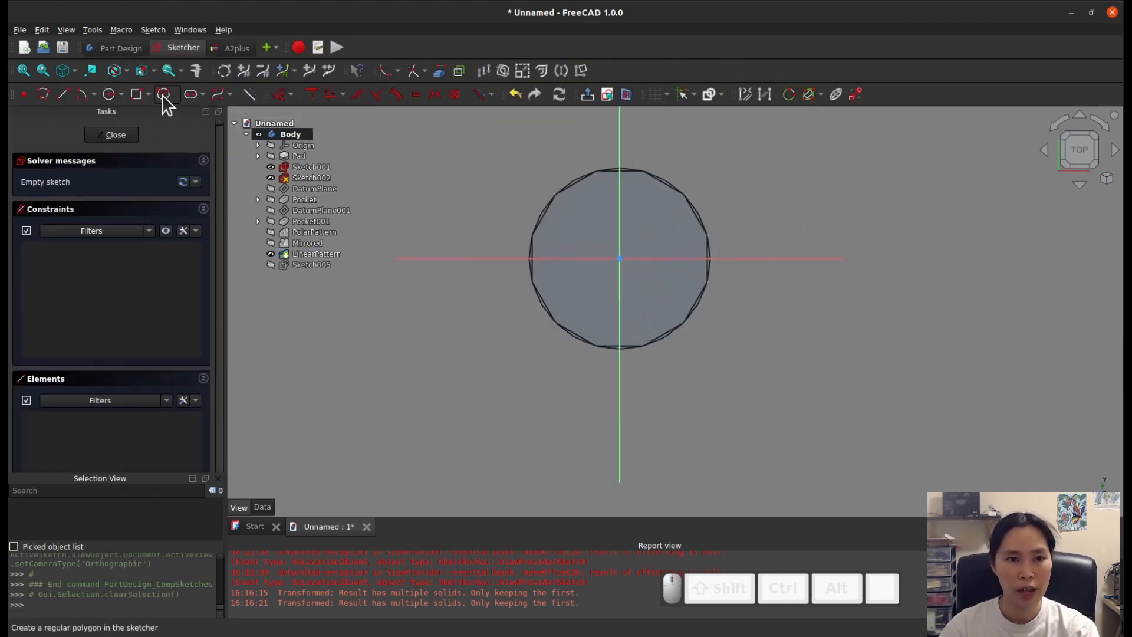
scroll(585, 134, "up", 3)
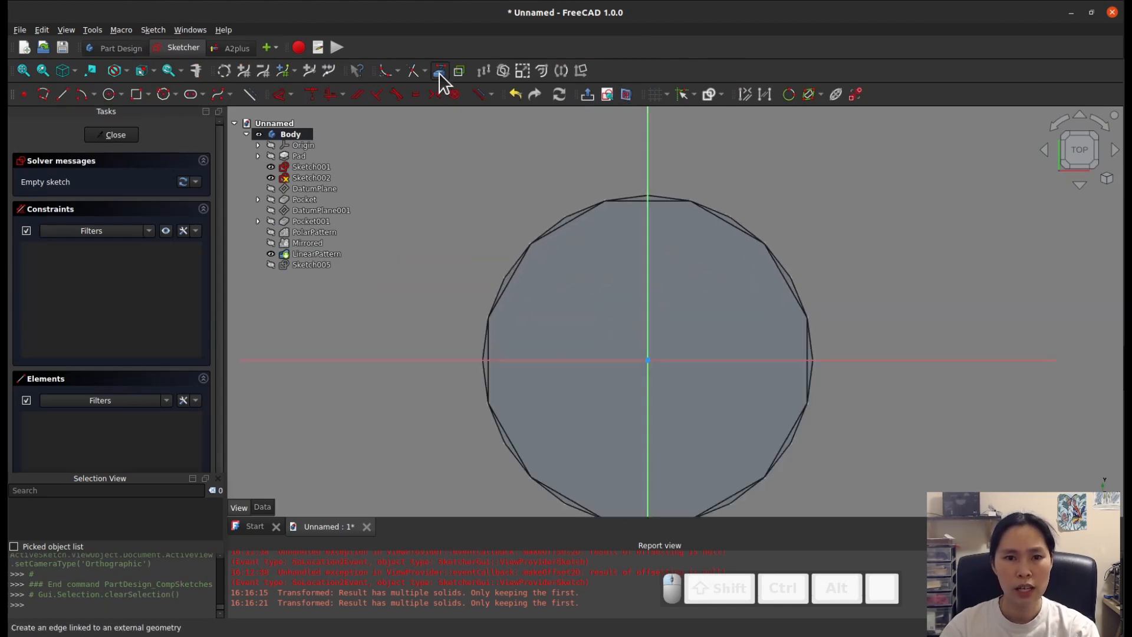
left_click(481, 93)
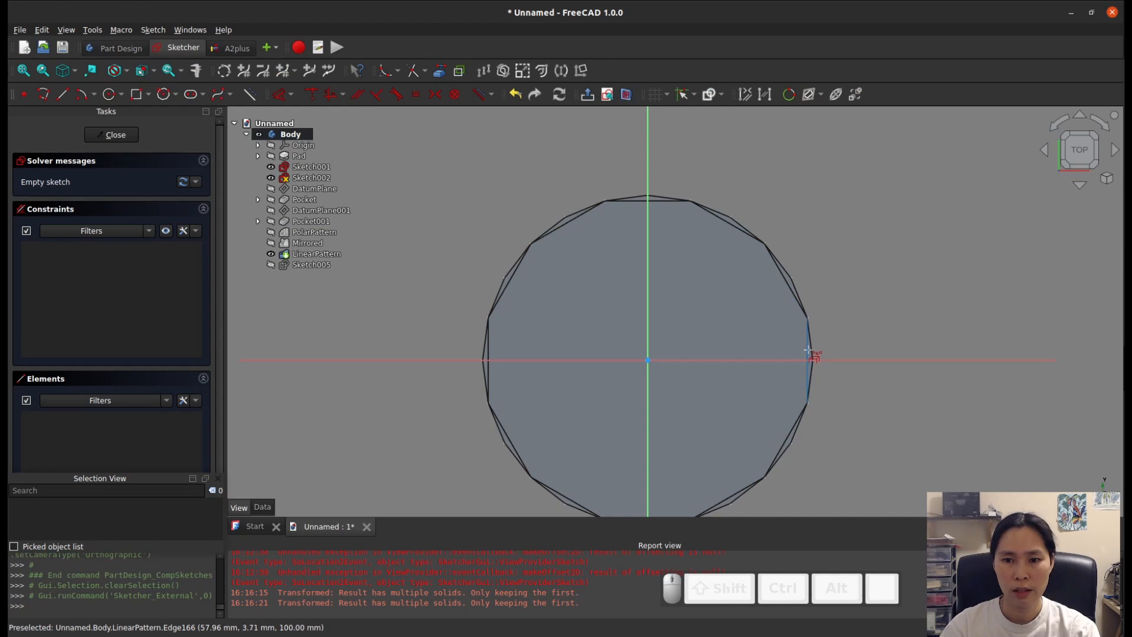
left_click(808, 350)
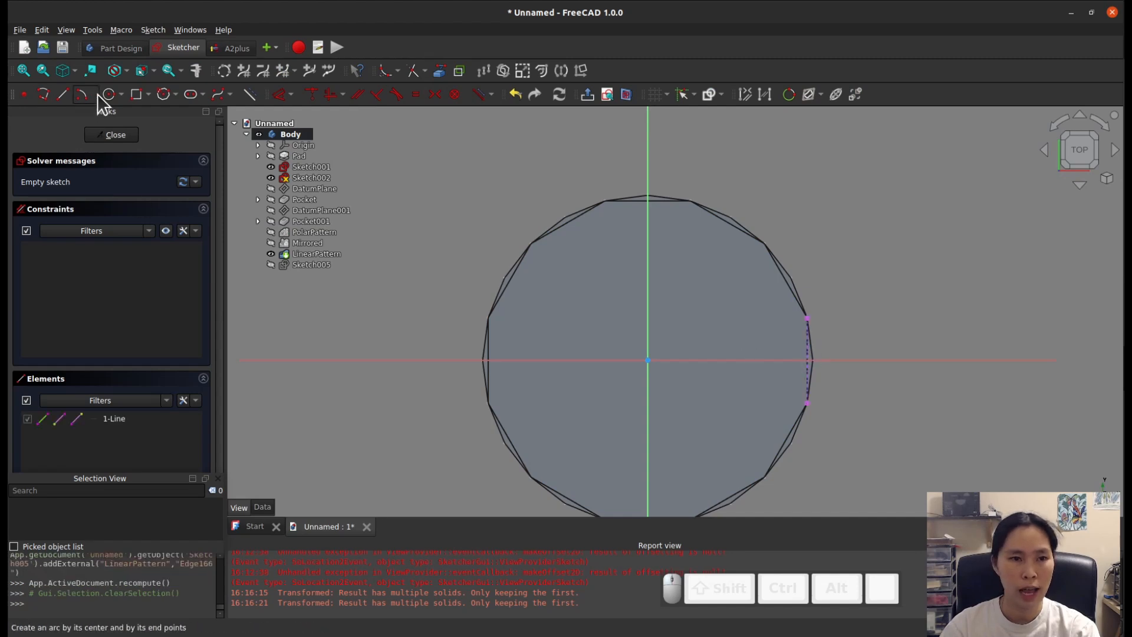
Step: Draw a 12-sided regular polygon of 60 mm radius centred on the origin, with a corner on the projected edge's endpoint, and close the sketch
left_click(165, 95)
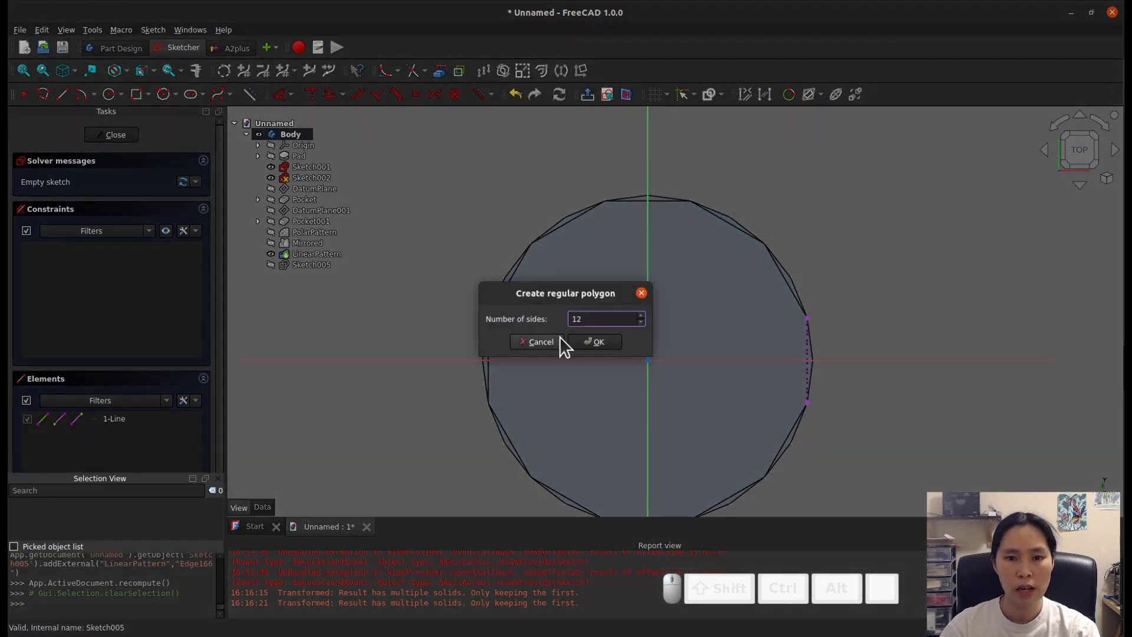
left_click(597, 342)
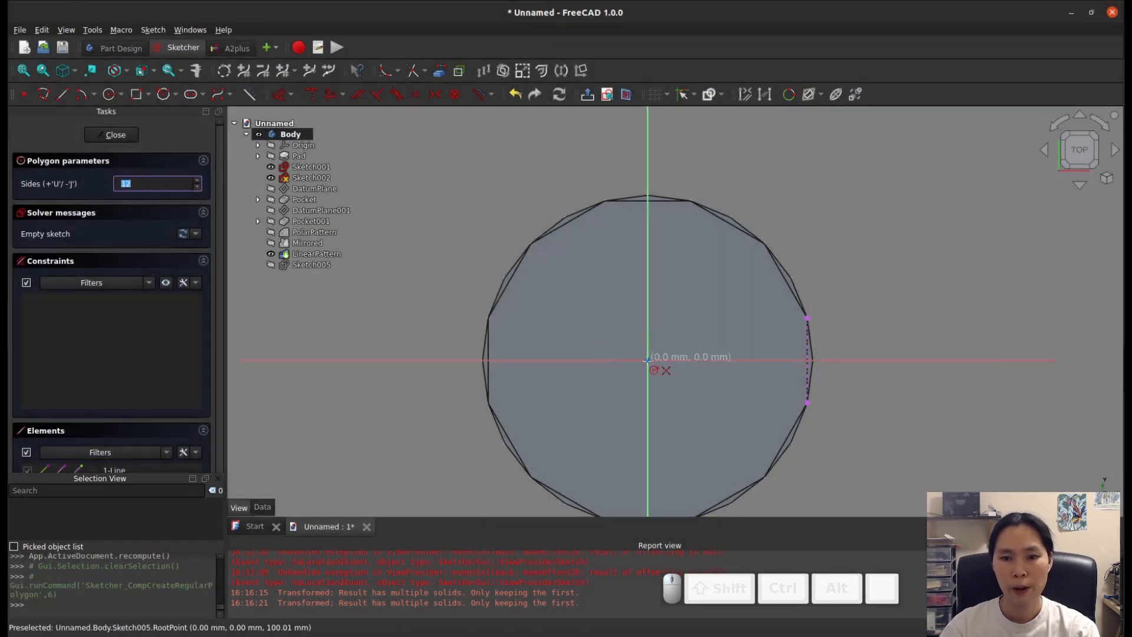
left_click(648, 360)
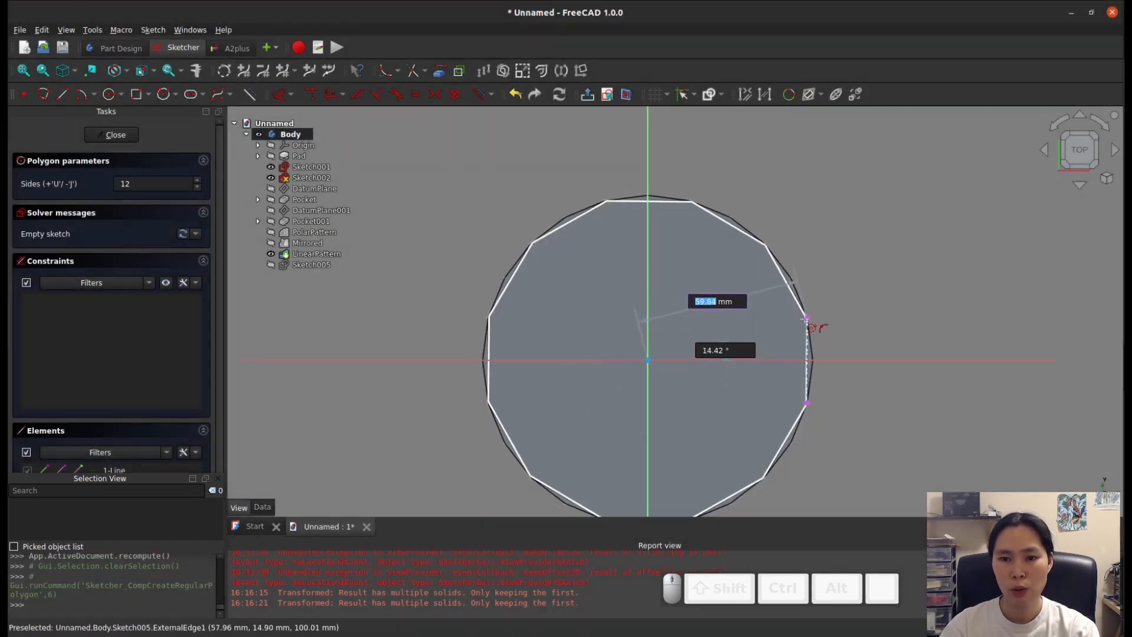
type("60")
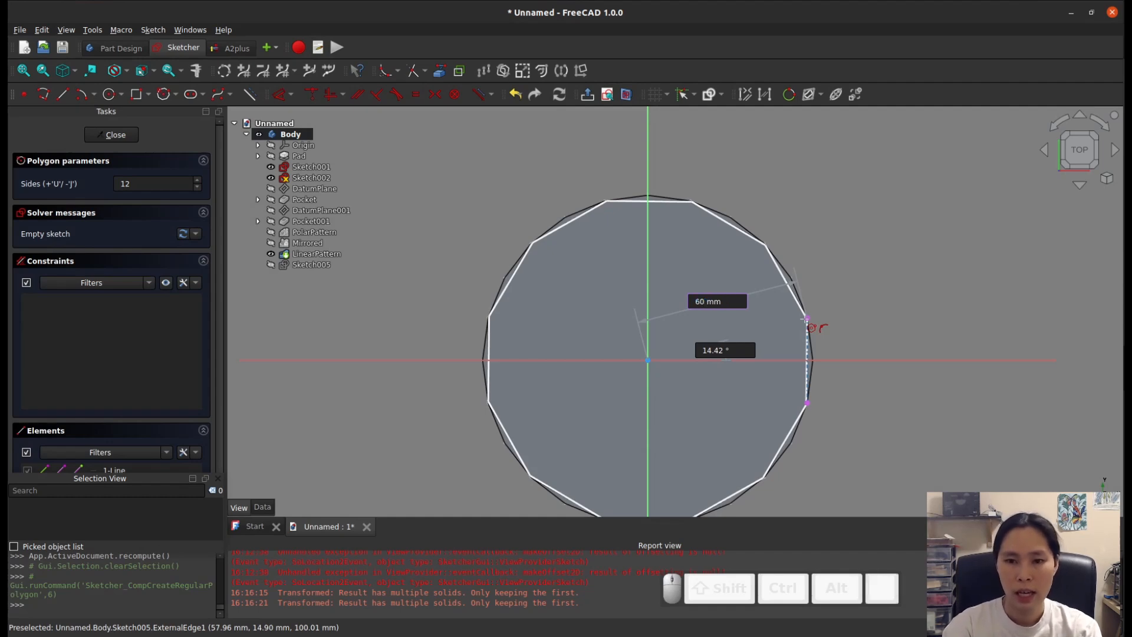
key("Tab")
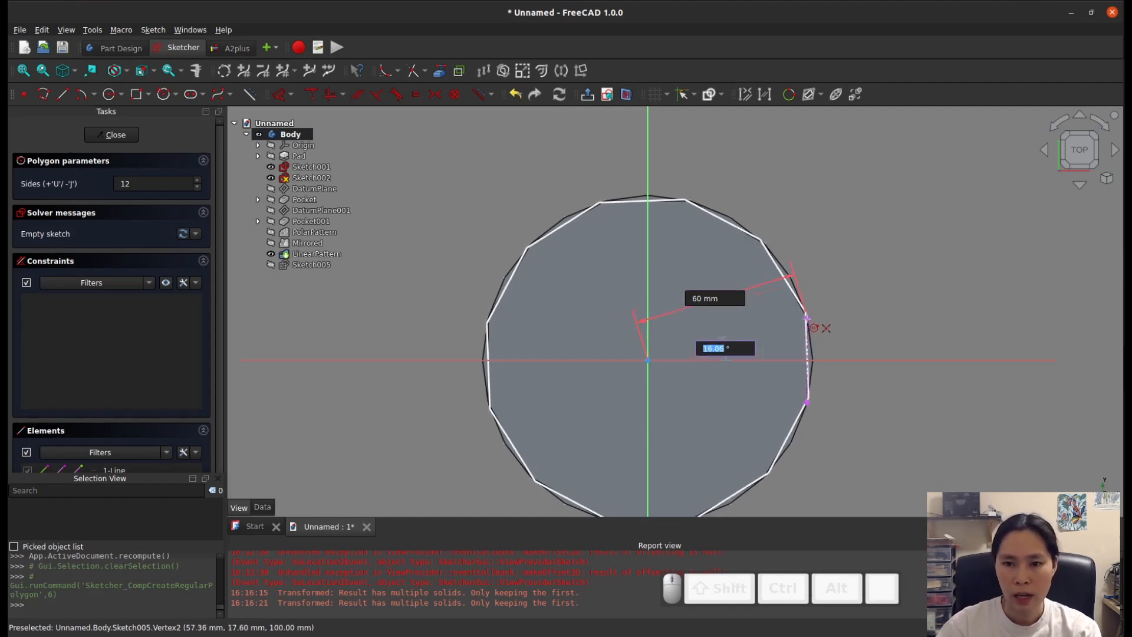
left_click(807, 318)
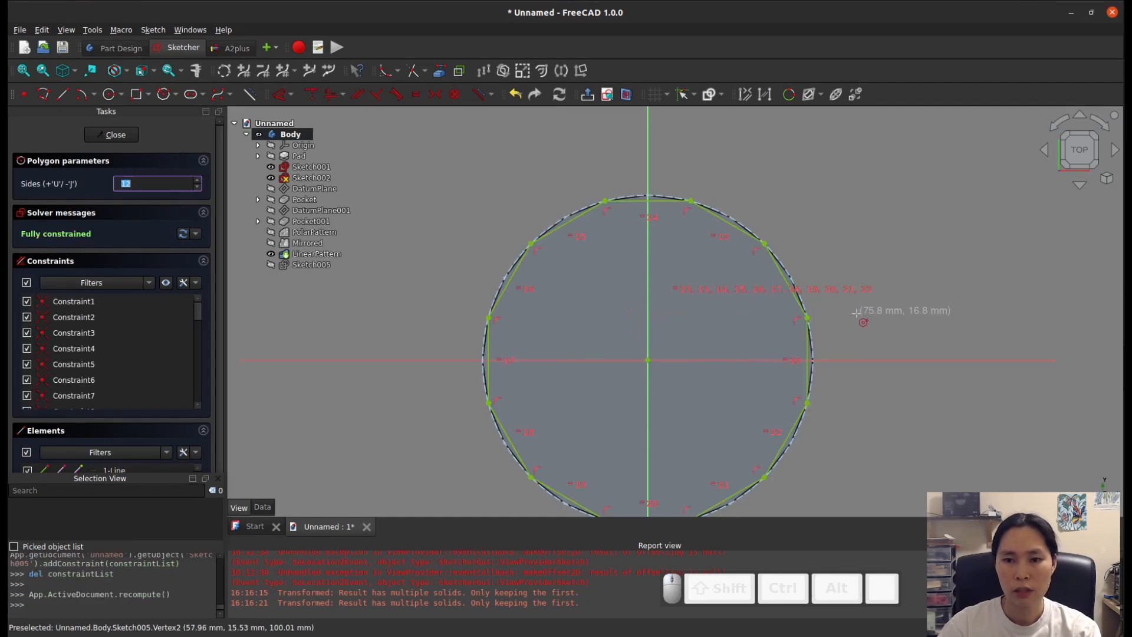
left_click(112, 135)
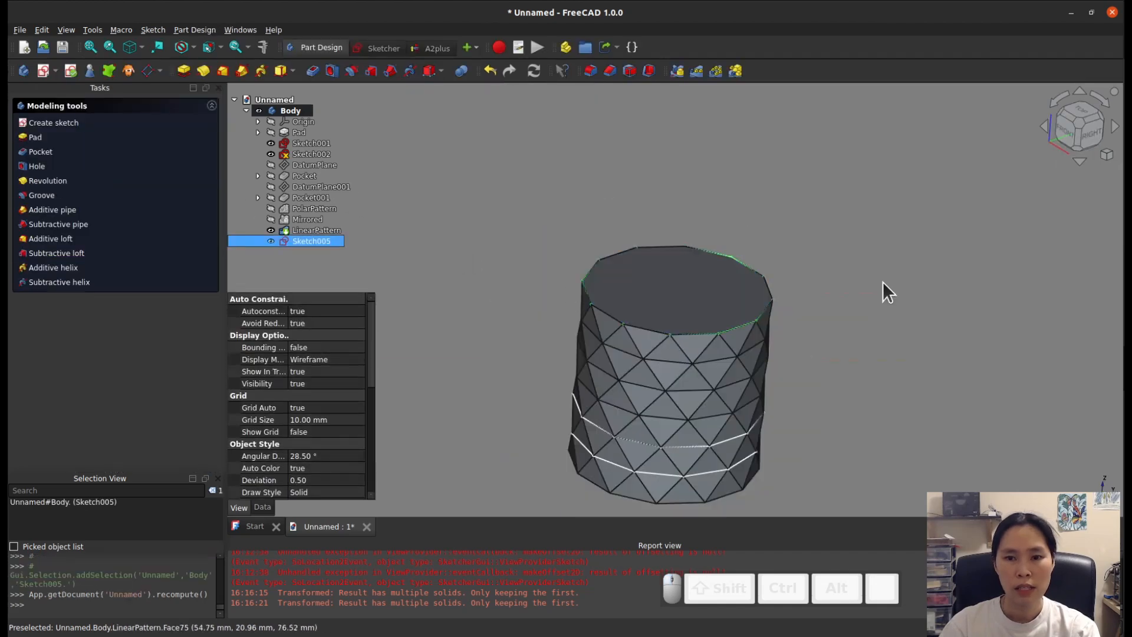
left_click(812, 324)
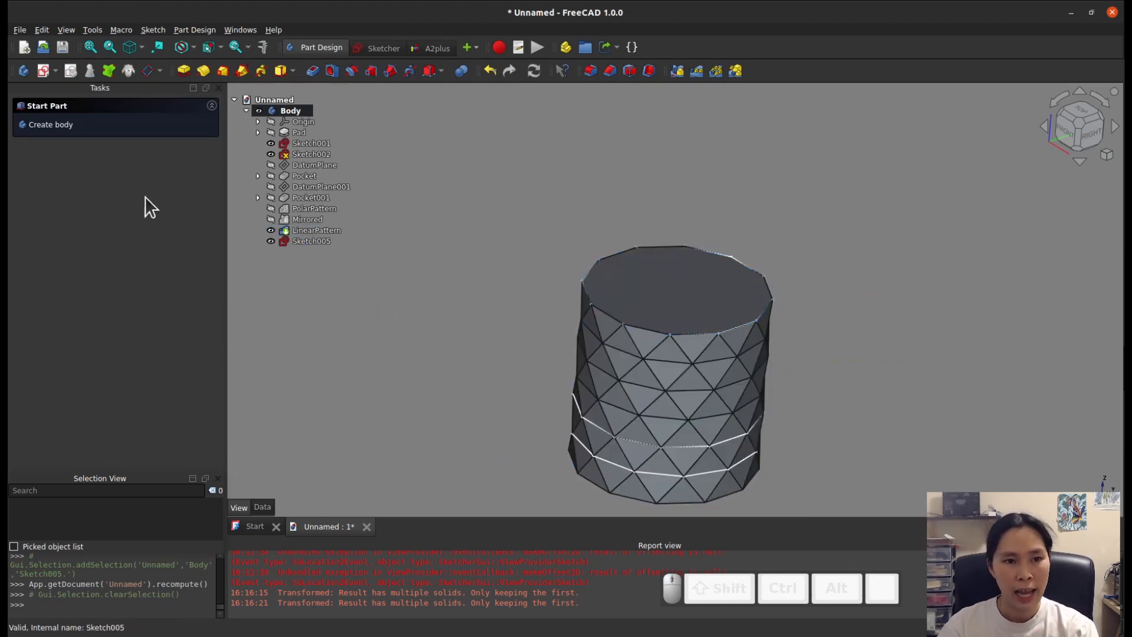
Step: Create a datum plane attached to the body's top face with a 20 mm offset in the z-direction
left_click(638, 285)
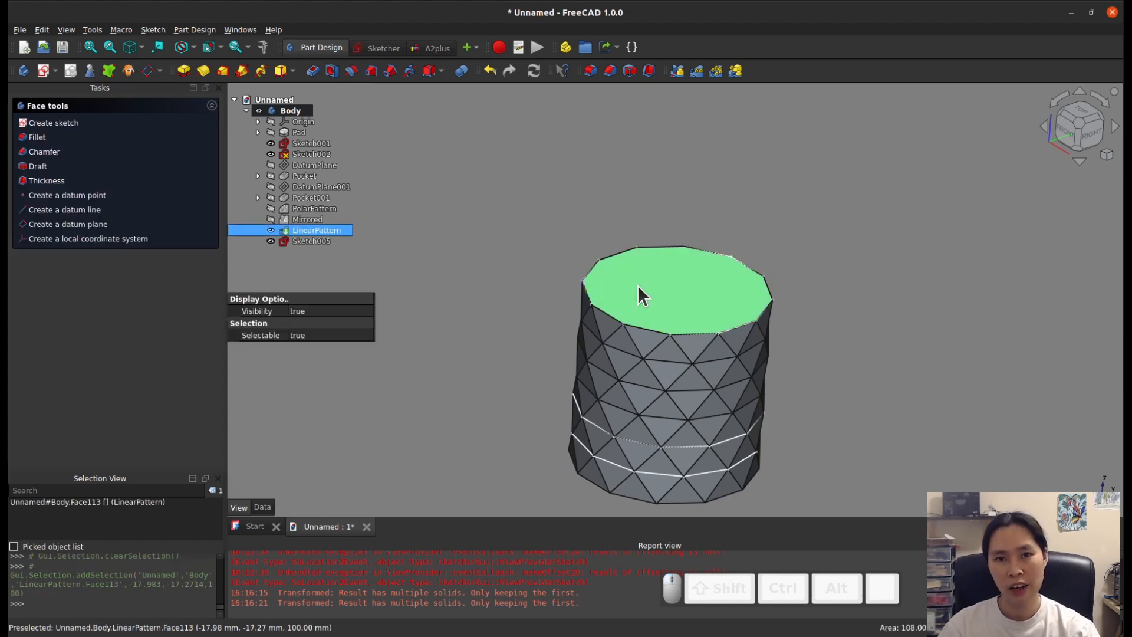
left_click(148, 71)
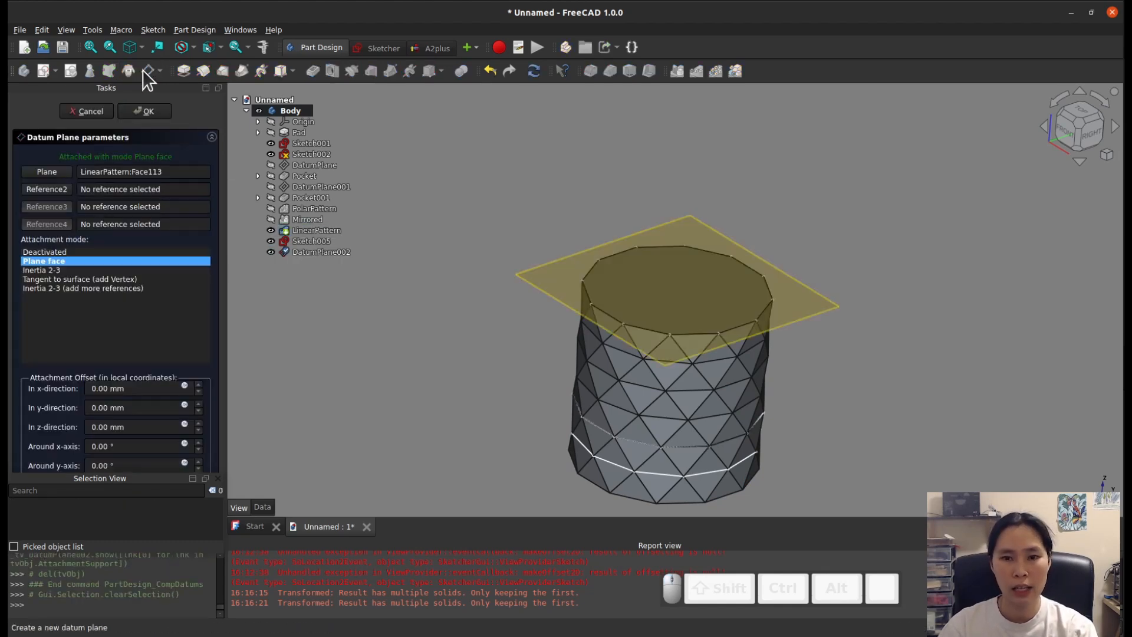
left_click(115, 426)
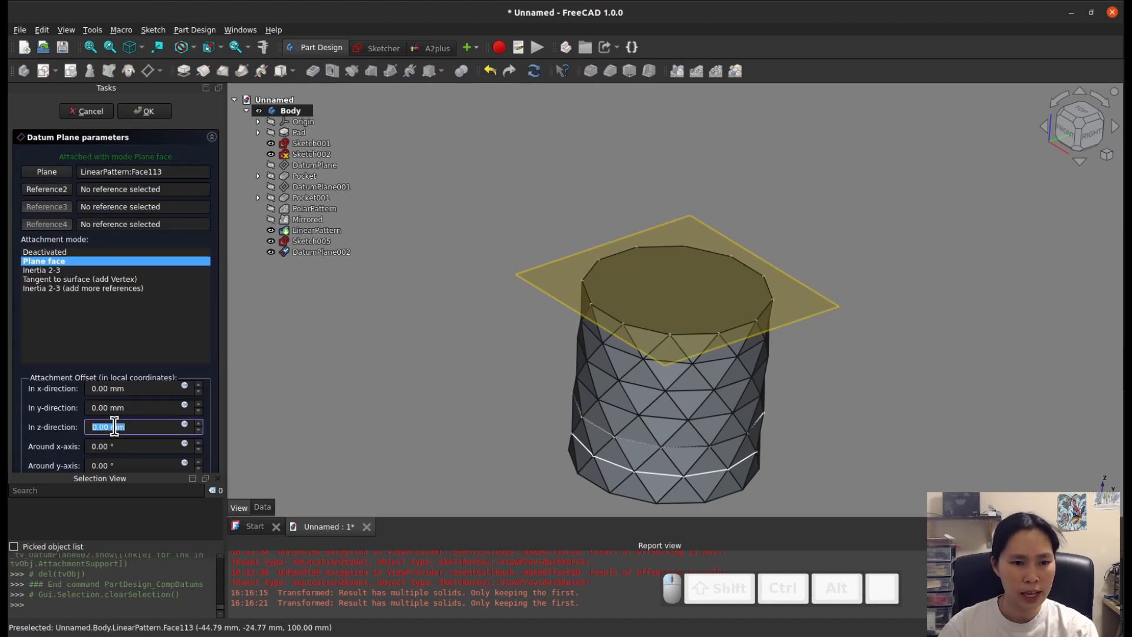
type("20")
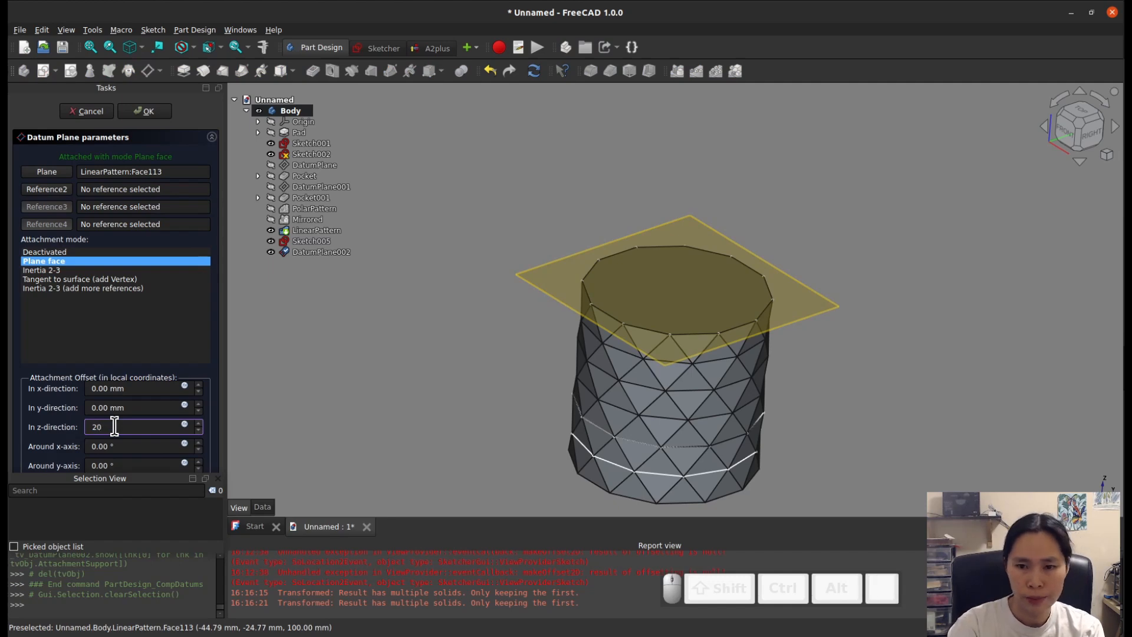
key("Return")
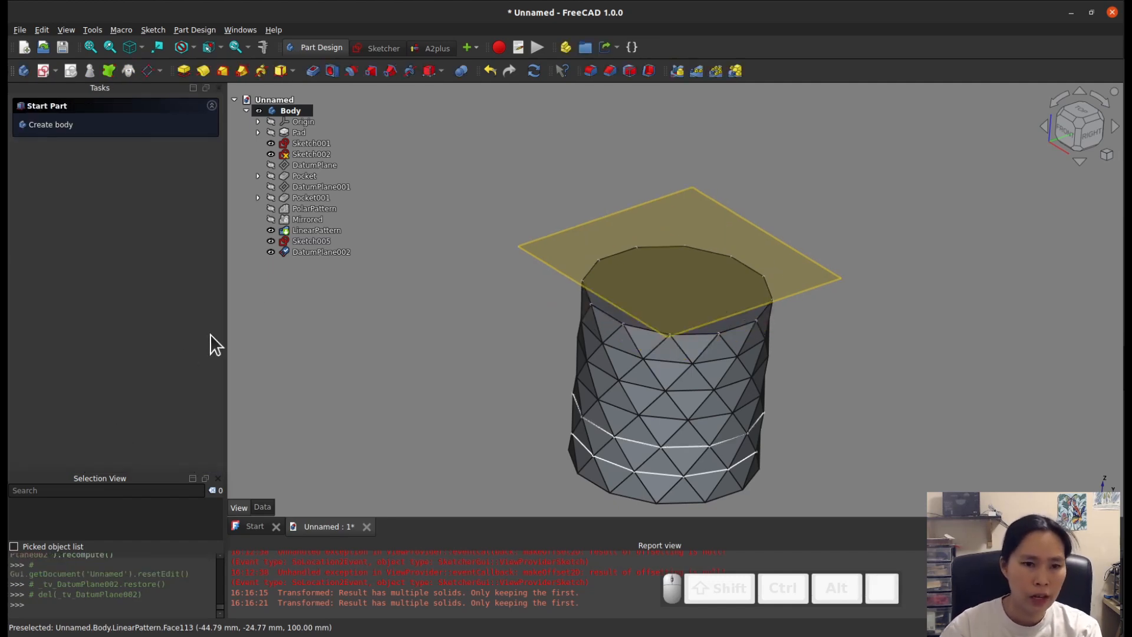
Step: Set the new datum plane's z-direction offset to 10 mm
double_click(300, 254)
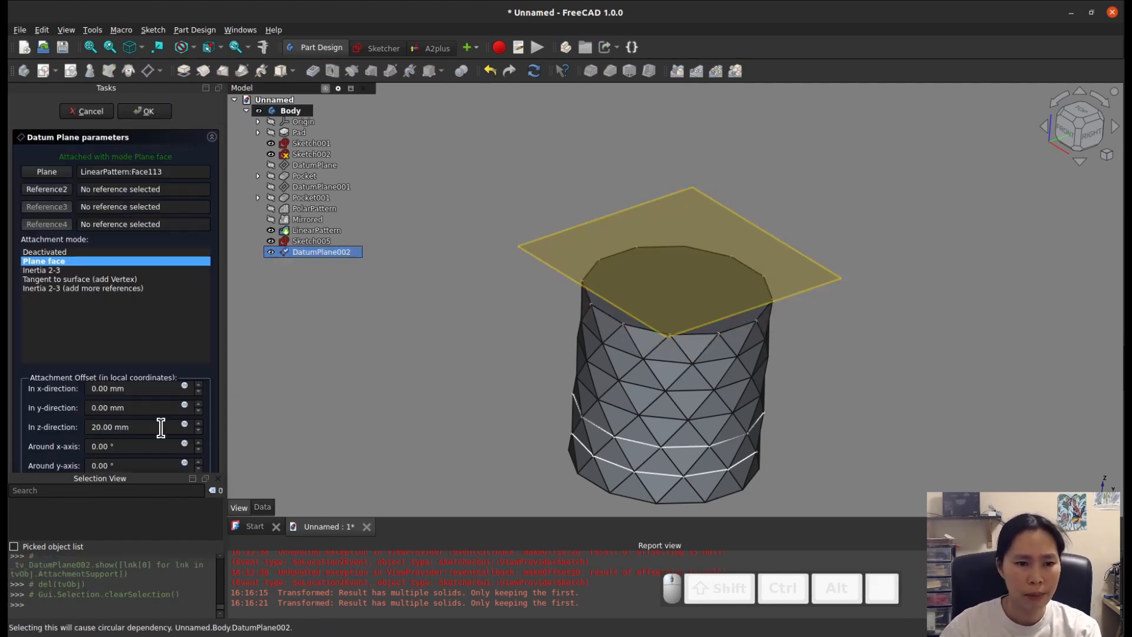
double_click(142, 428)
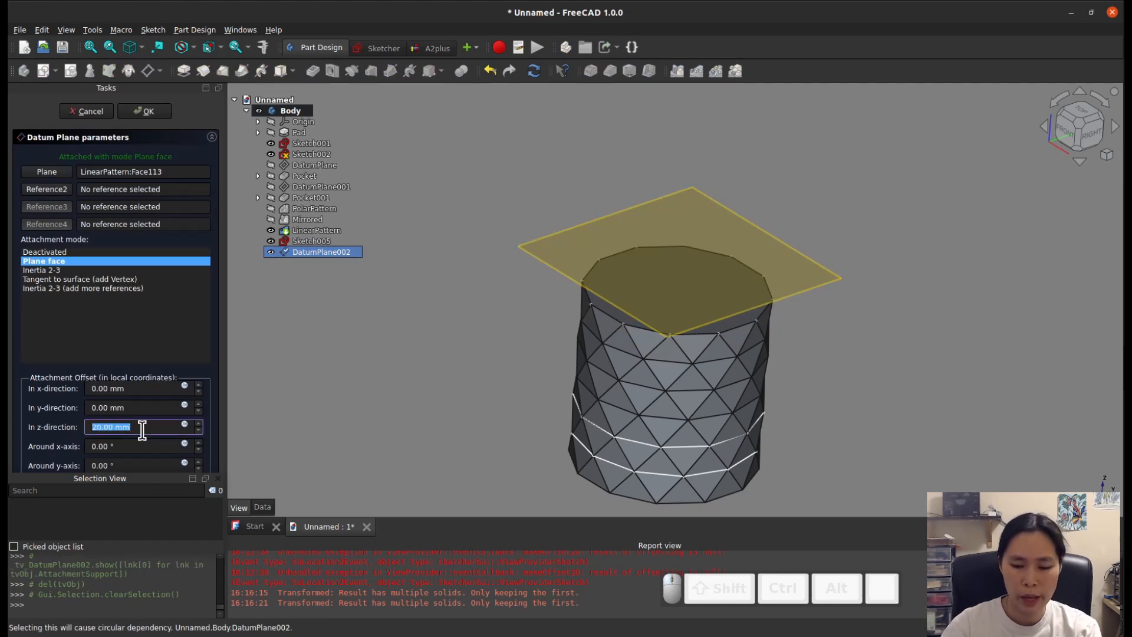
type("10")
key("KP_Enter")
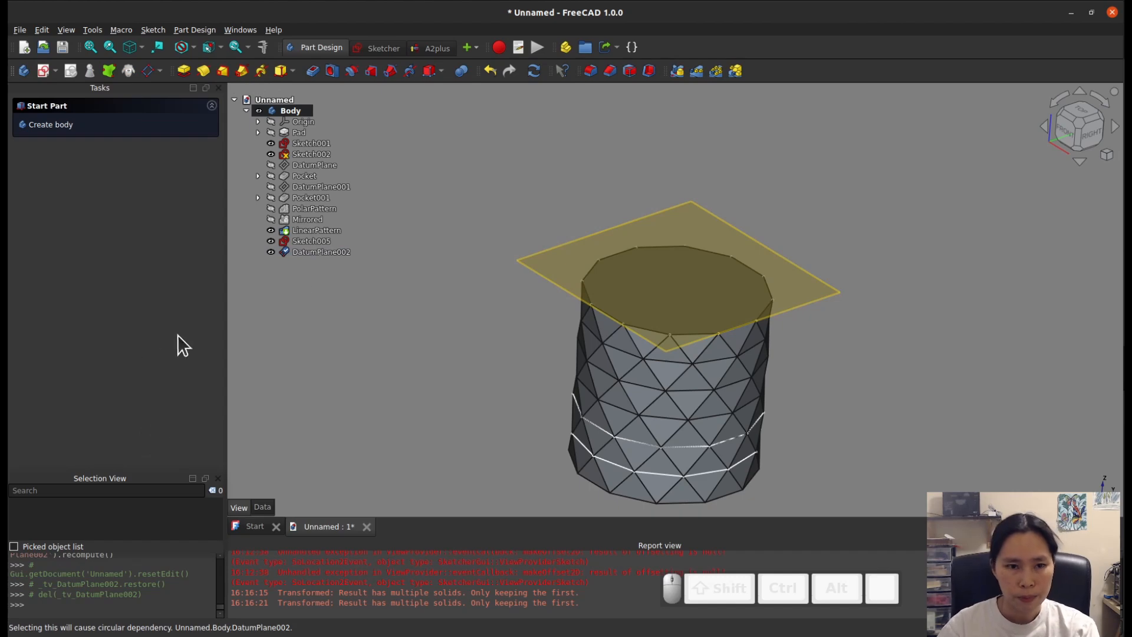
Step: Sketch a 115 mm diameter circle centred on the origin on the offset datum plane and close the sketch
left_click(555, 266)
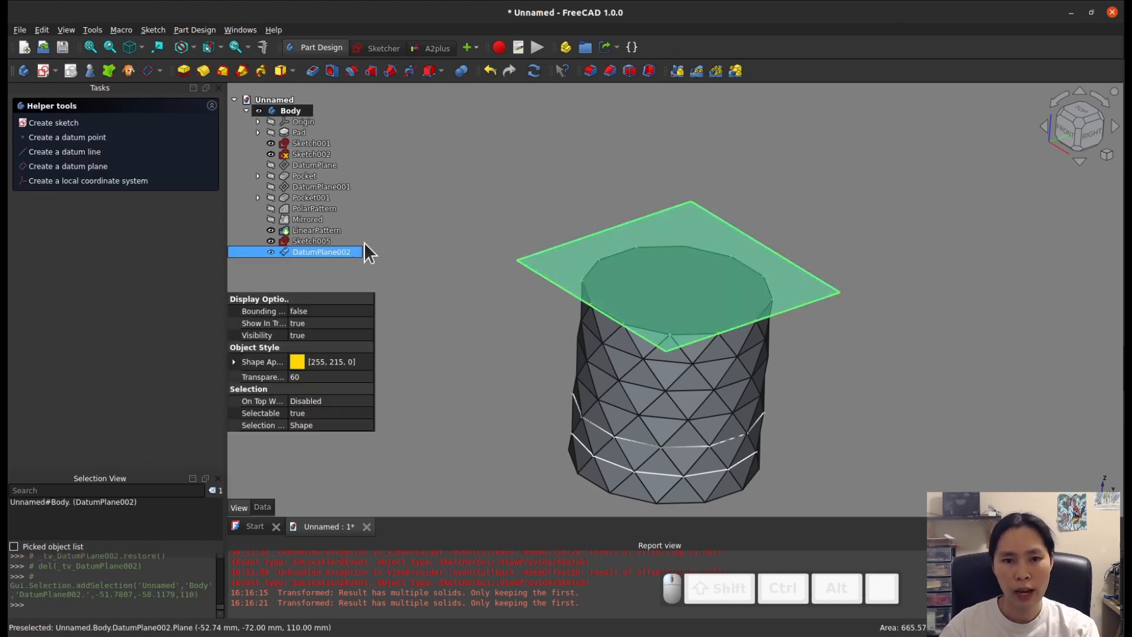
left_click(45, 69)
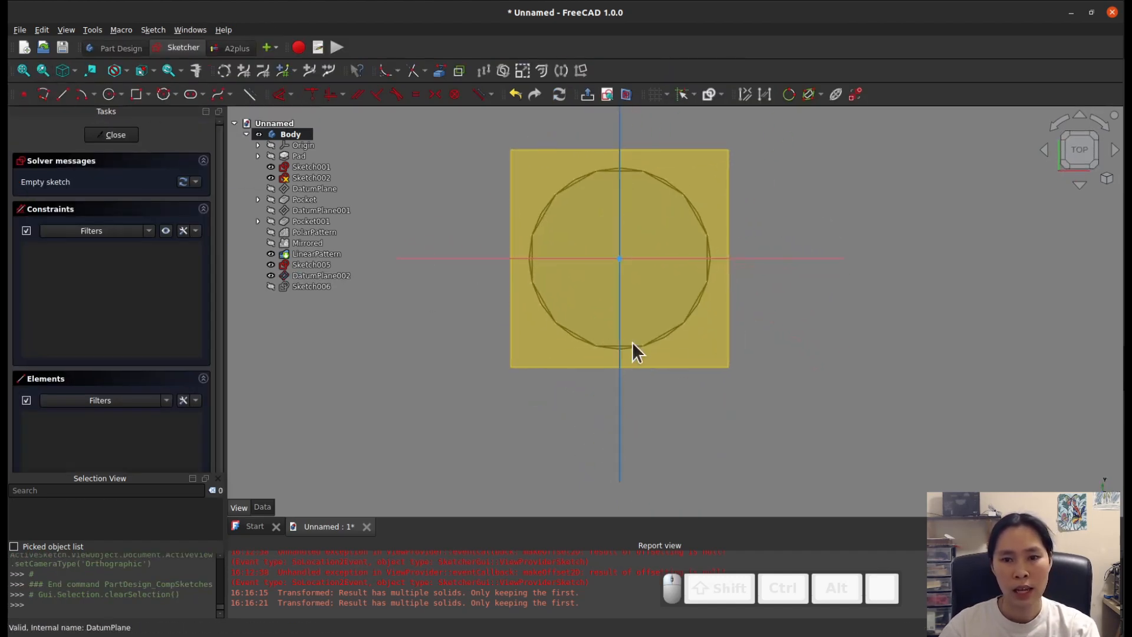
left_click(110, 94)
left_click(617, 258)
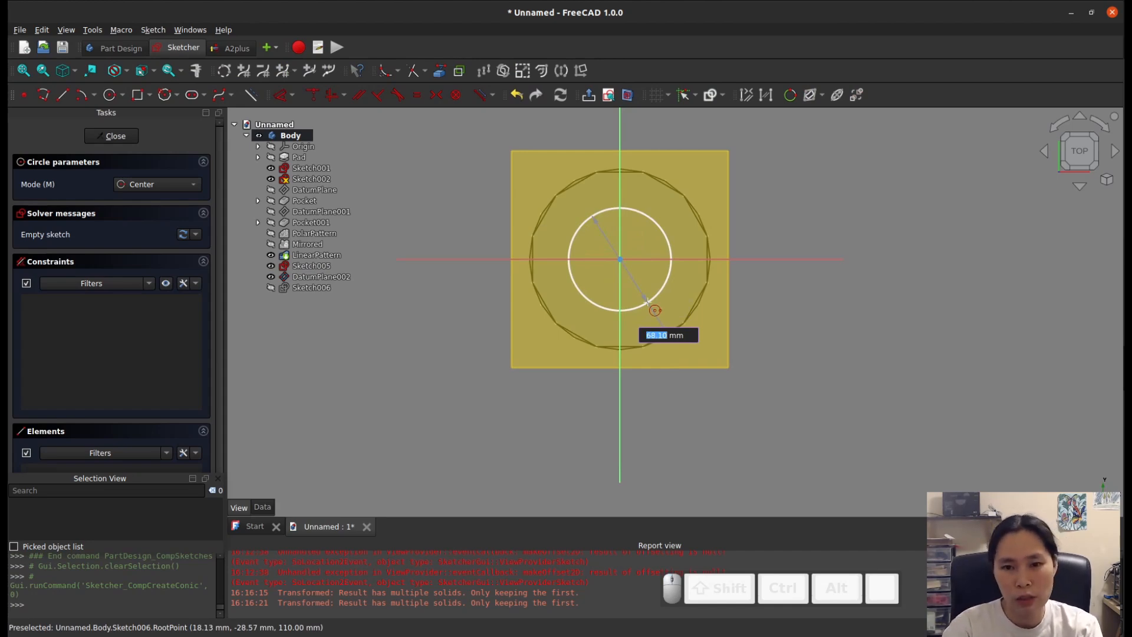
type("115")
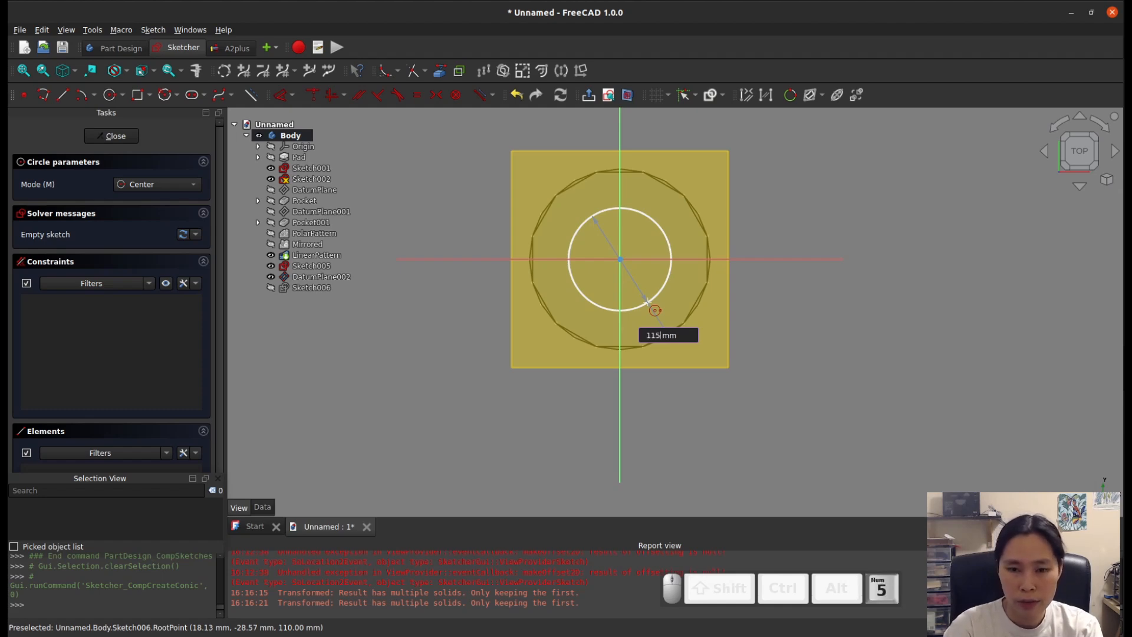
key("KP_Enter")
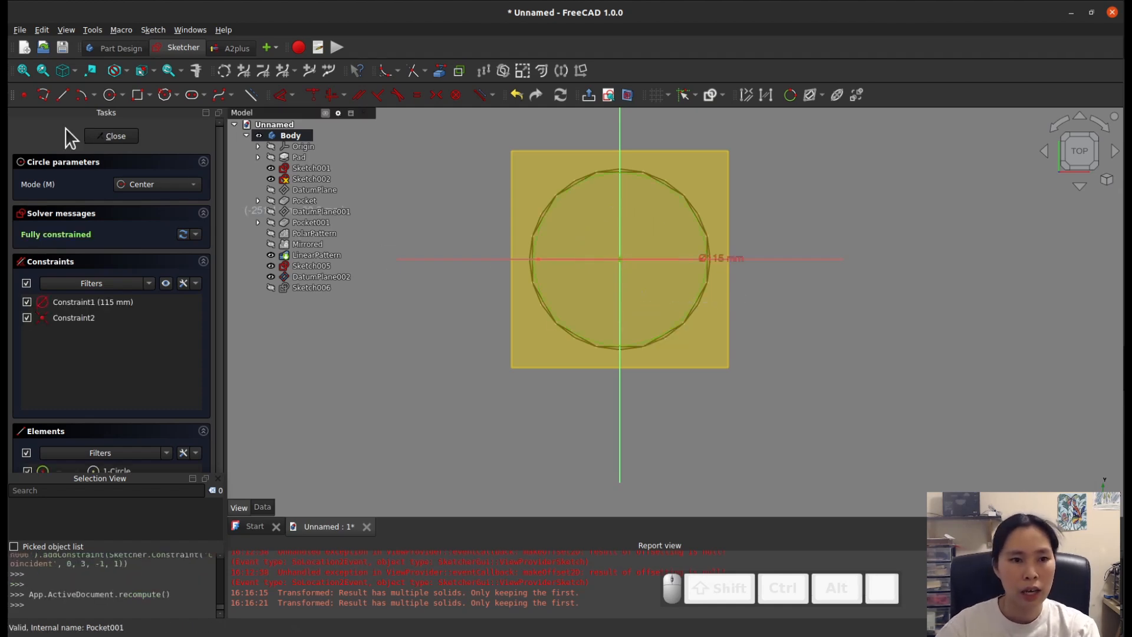
left_click(106, 137)
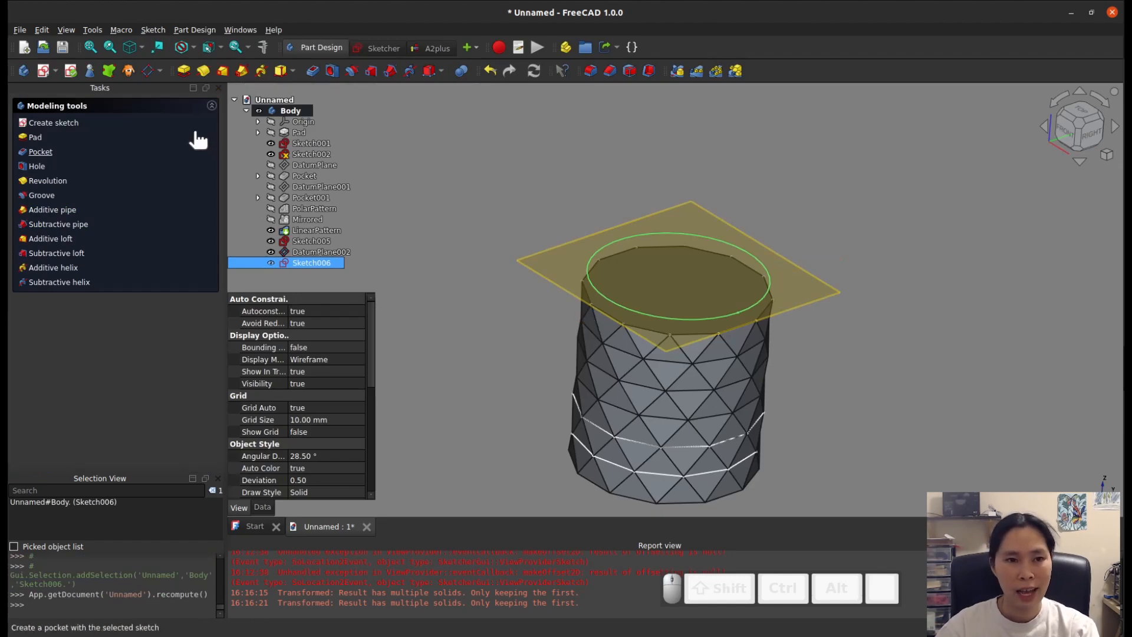
Step: Create an additive loft from the circle sketch, adding the 12-sided polygon sketch (Sketch005) as its section
left_click(221, 71)
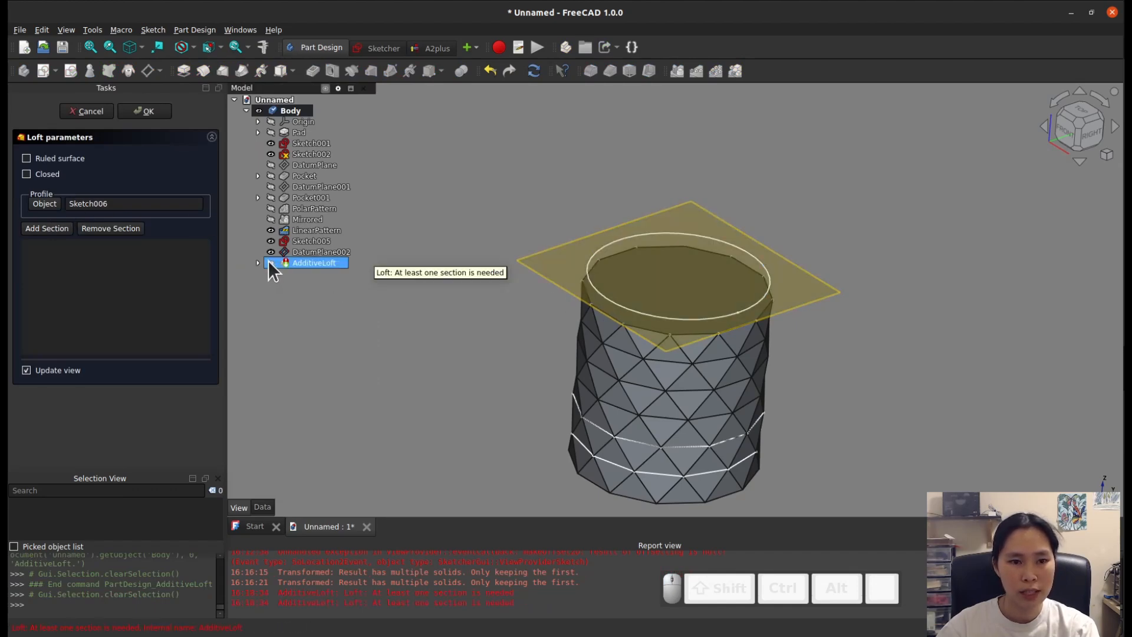
left_click(33, 226)
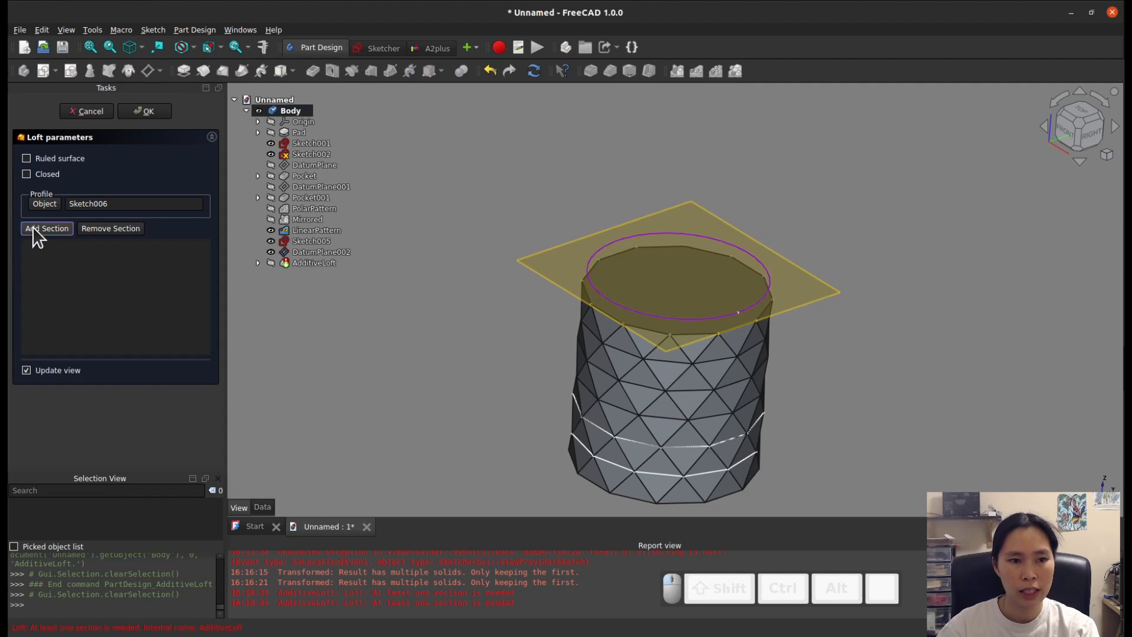
left_click(289, 241)
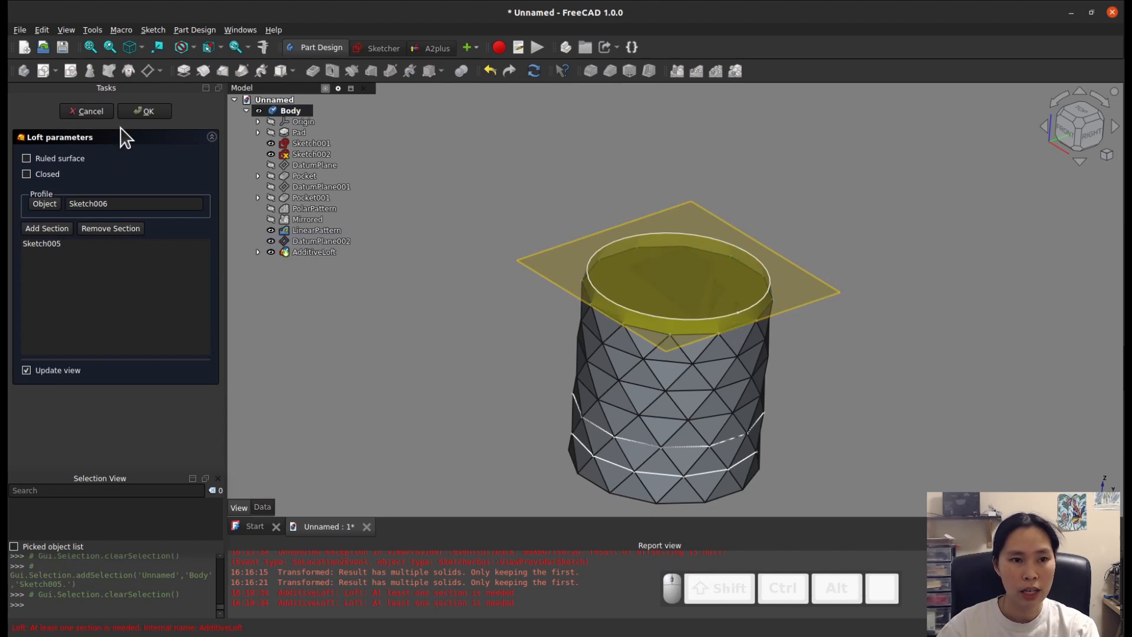
left_click(144, 111)
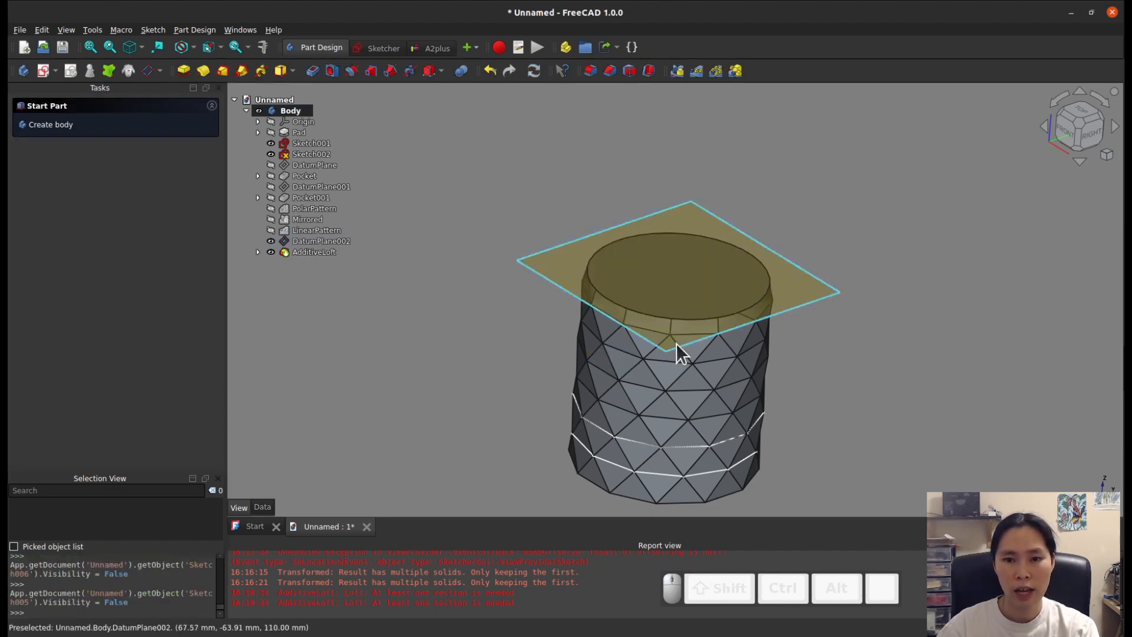
Step: Examine the lofted transition between the round rim and the triangular facets from several sides
scroll(695, 354, "up", 2)
middle_click_drag(847, 365, 937, 371)
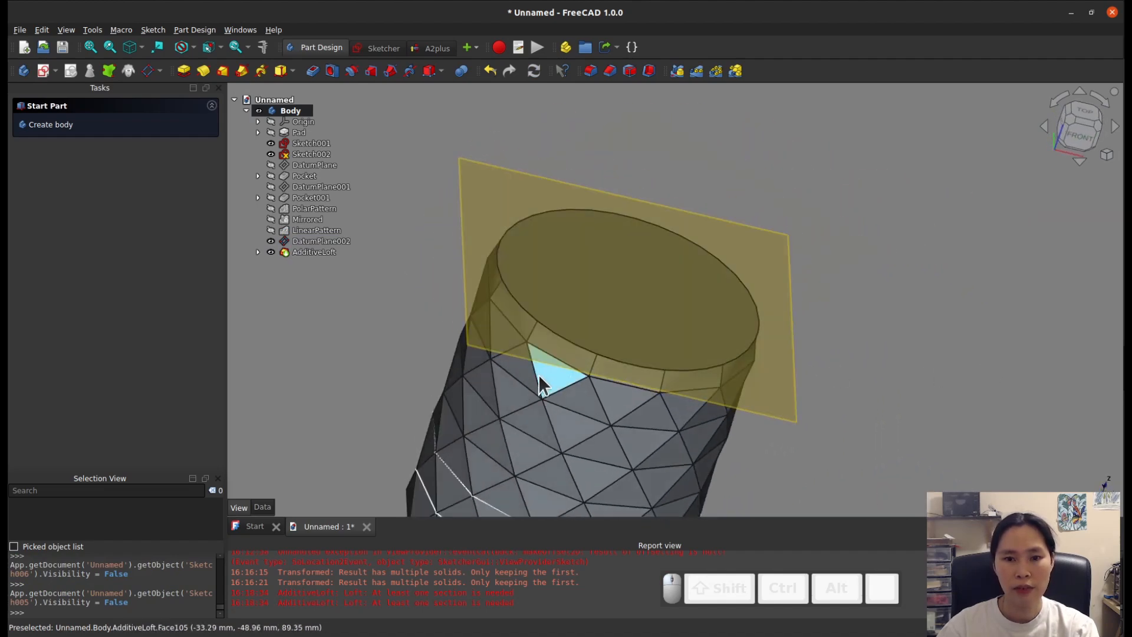
scroll(539, 374, "up", 2)
scroll(539, 374, "down", 4)
scroll(529, 415, "up", 2)
middle_click_drag(528, 415, 637, 385)
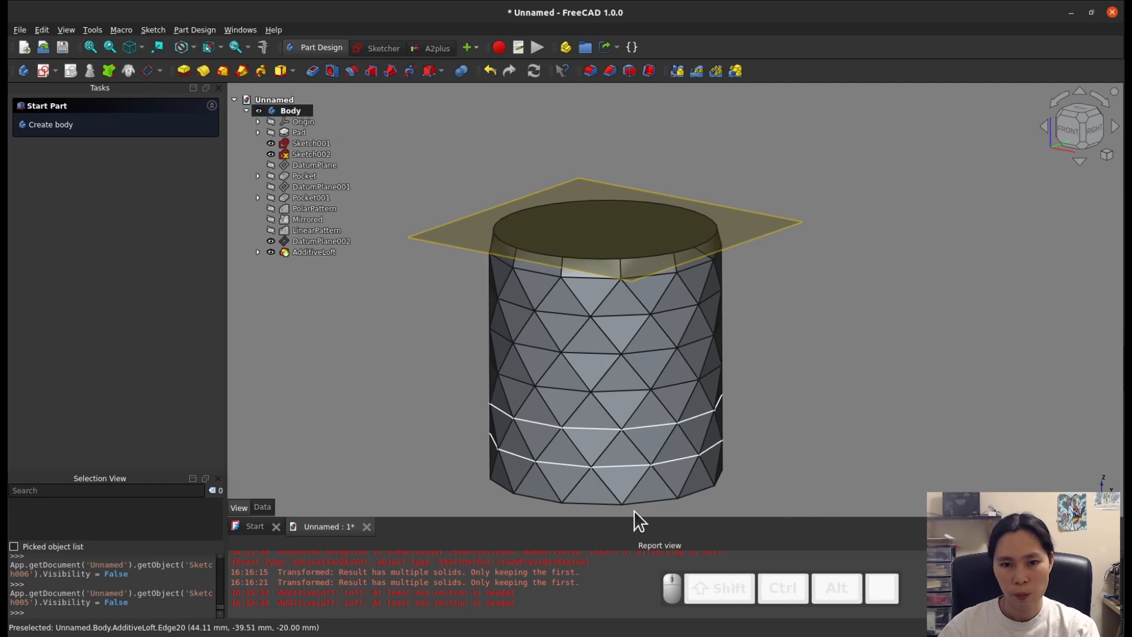
scroll(468, 272, "down", 1)
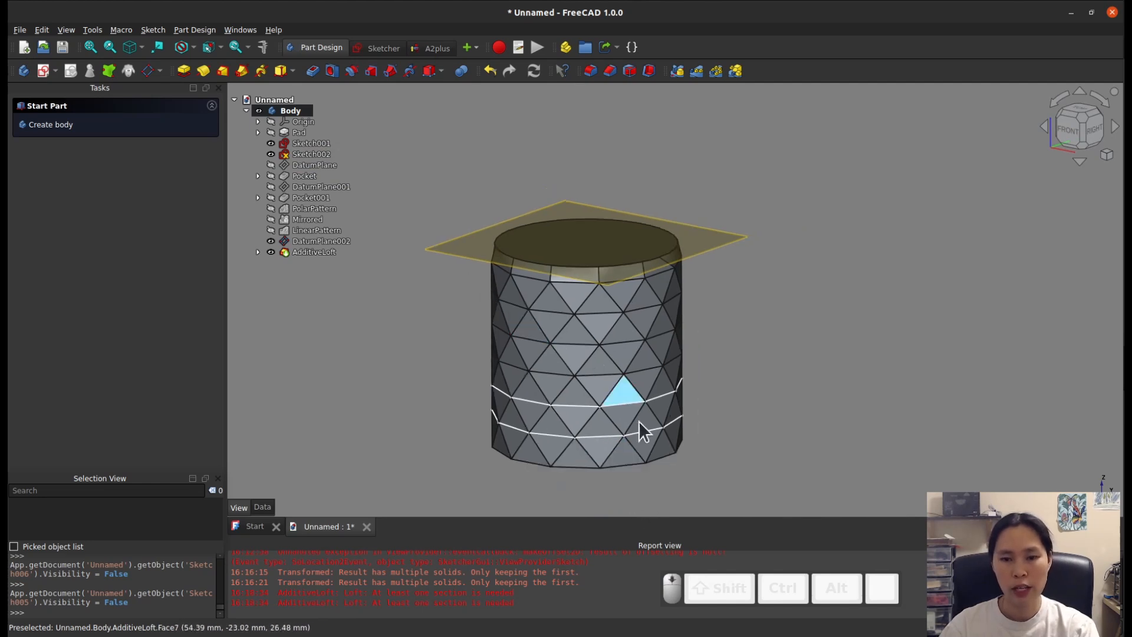
Step: Create a new sketch on the flat 12-sided bottom face of the cup
middle_click_drag(437, 397, 459, 320)
scroll(465, 318, "down", 7)
scroll(452, 414, "up", 2)
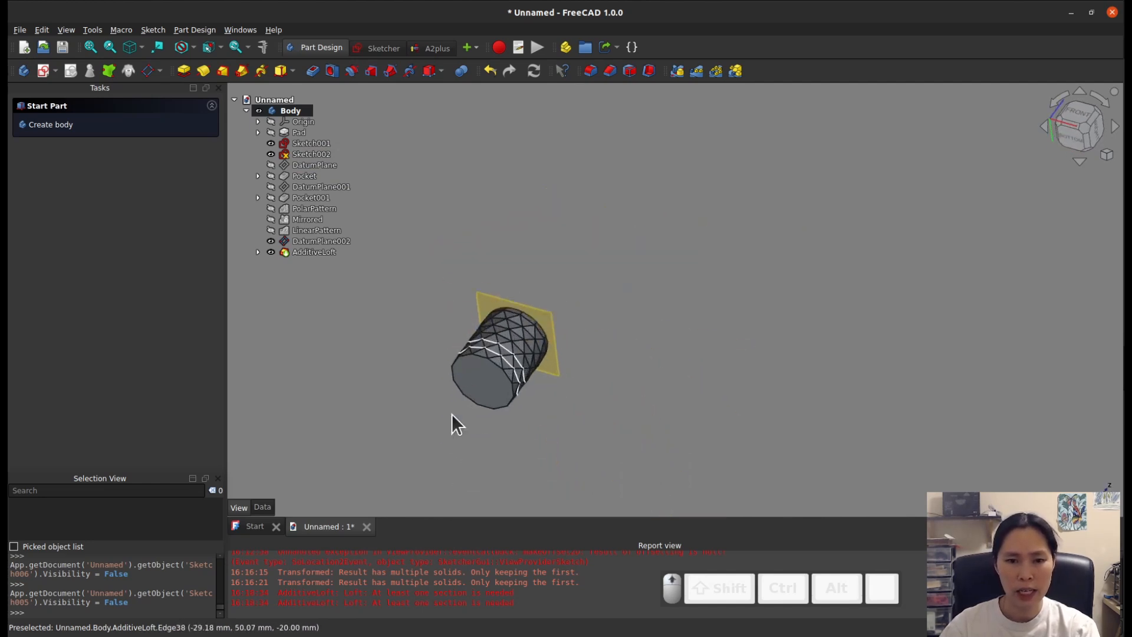
scroll(454, 407, "up", 5)
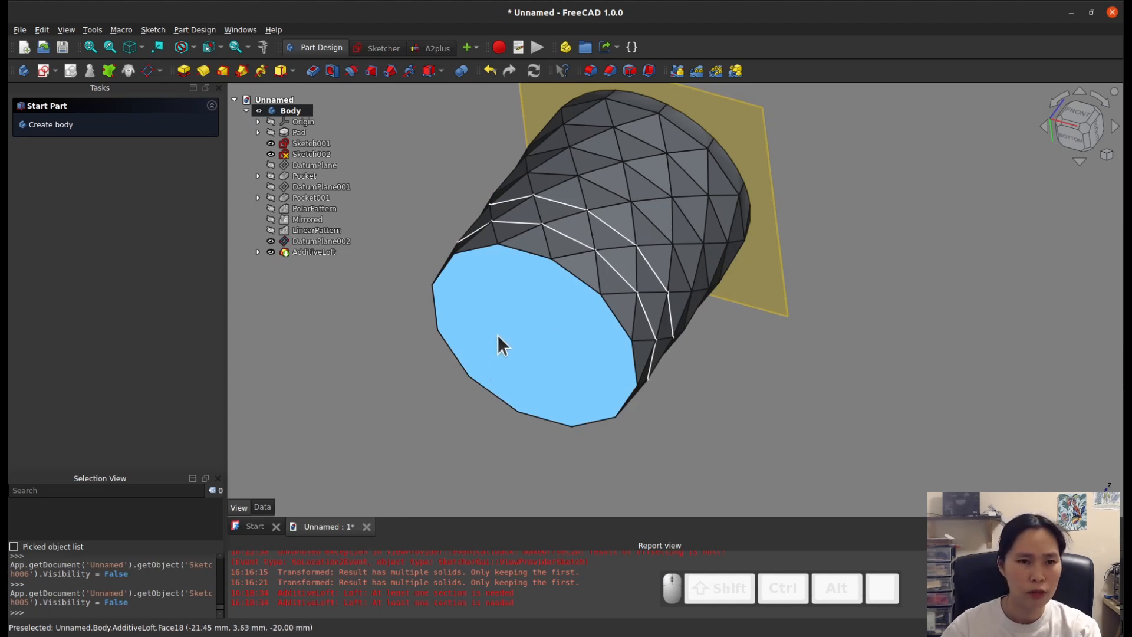
left_click(533, 333)
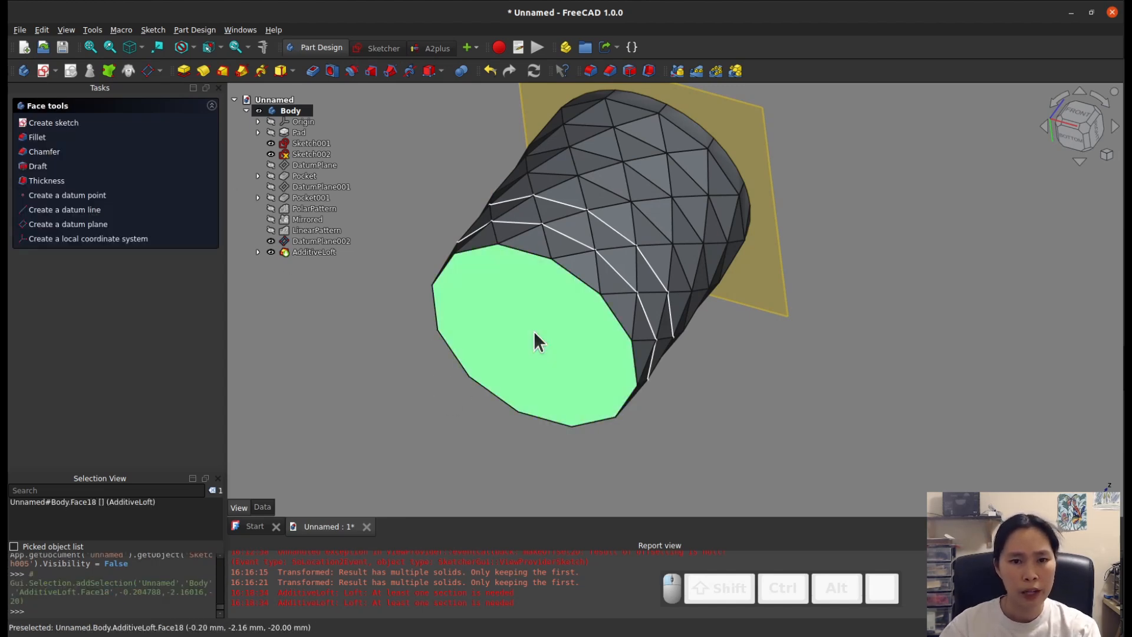
left_click(43, 71)
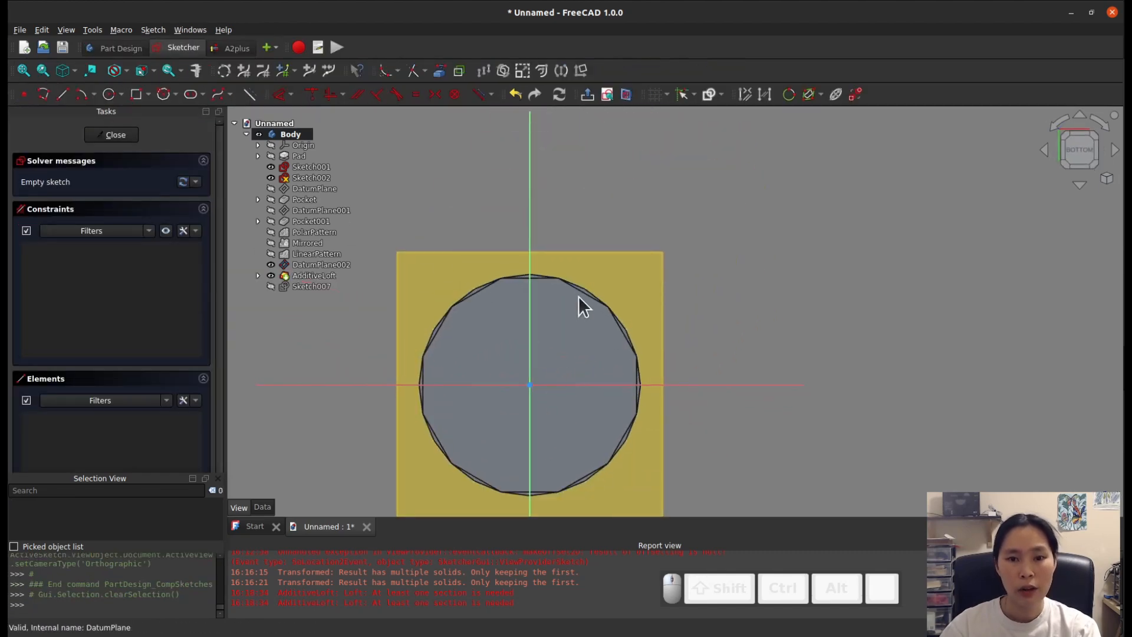
Step: Draw a 12-sided polygon centred on the origin with a 60 mm radius and 15° rotation, and close the sketch
left_click(165, 96)
left_click(595, 341)
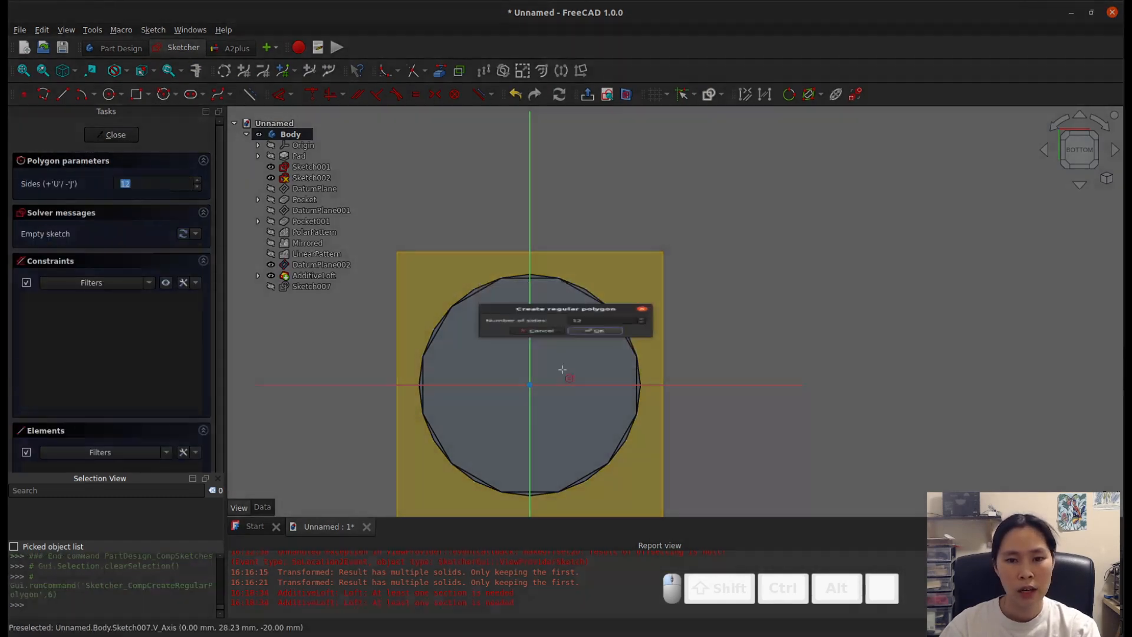
left_click(530, 385)
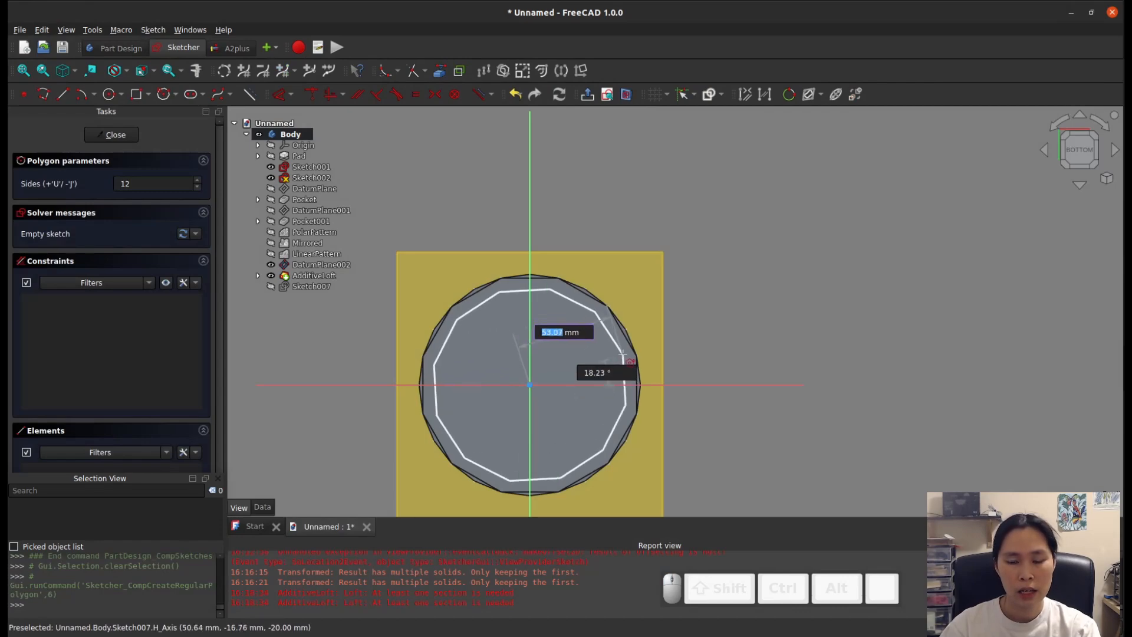
type("60")
key("Tab")
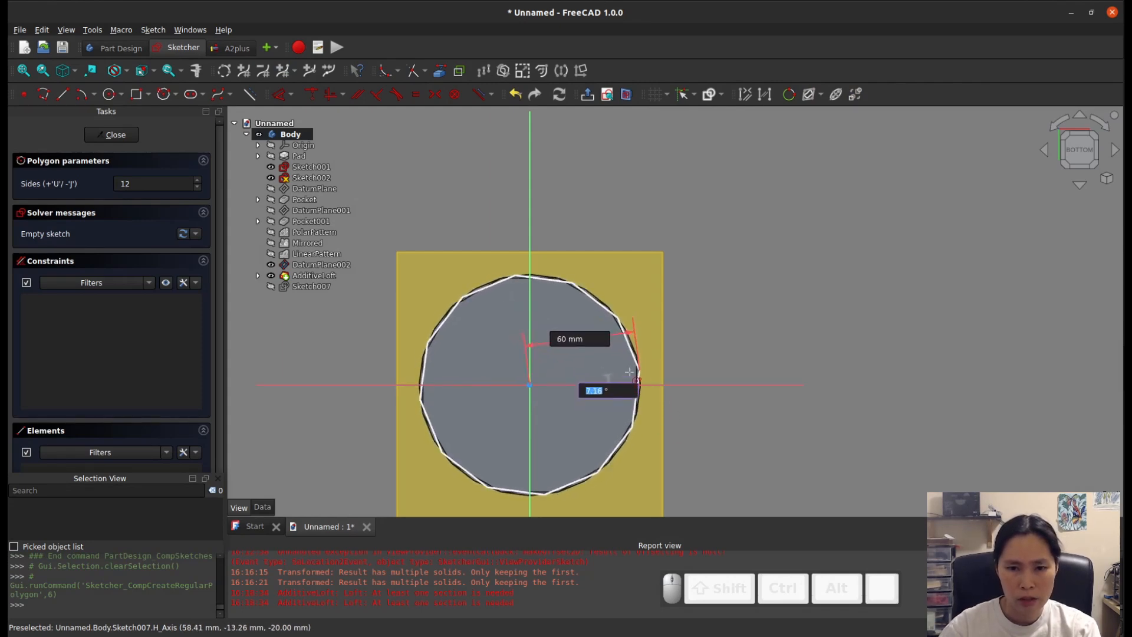
scroll(631, 371, "up", 4)
scroll(629, 371, "up", 1)
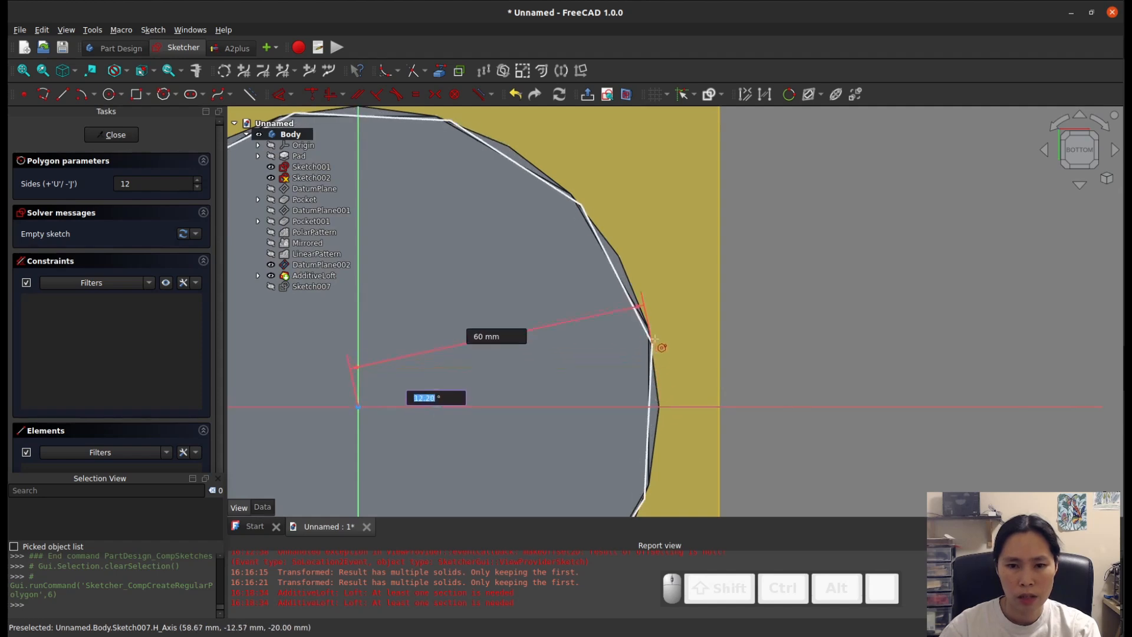
type("15")
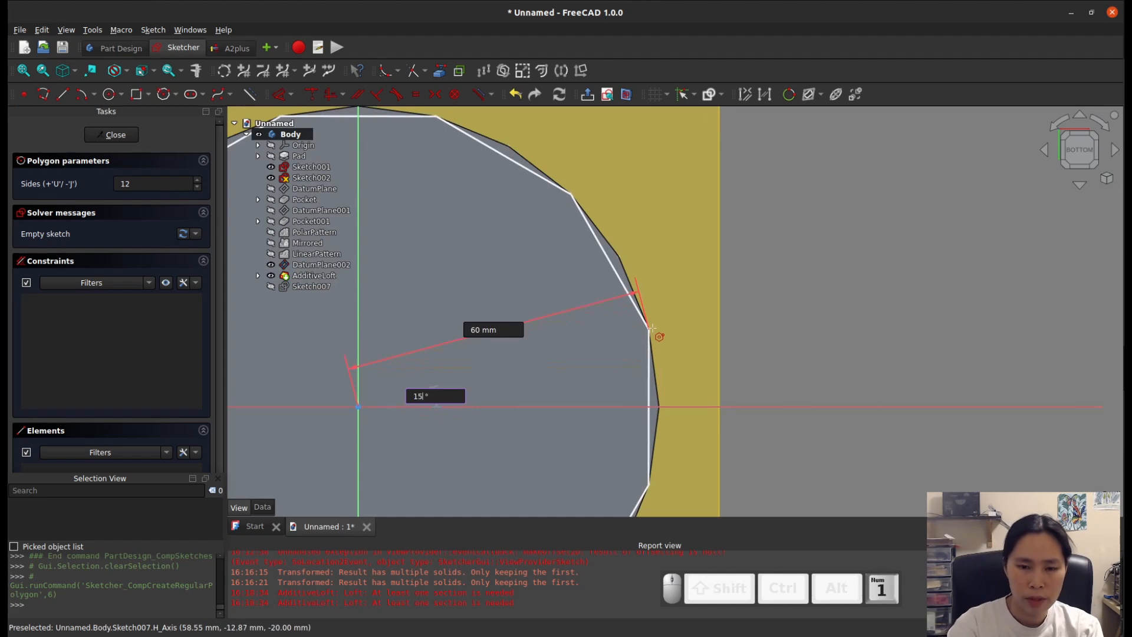
key("Return")
scroll(694, 347, "down", 4)
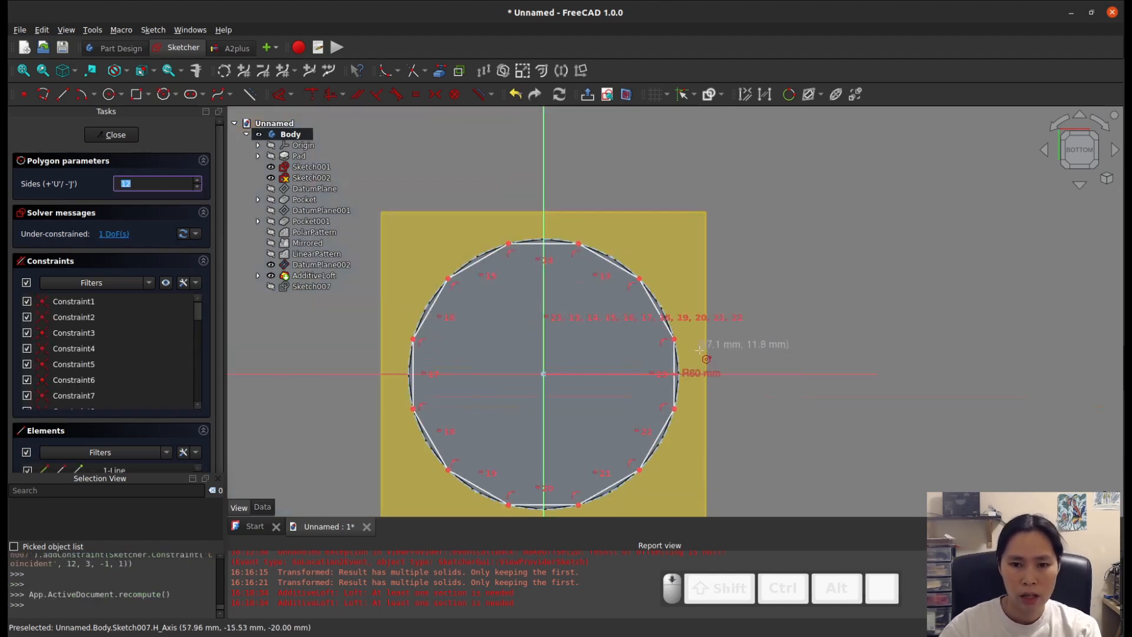
middle_click(763, 351)
scroll(719, 372, "down", 2)
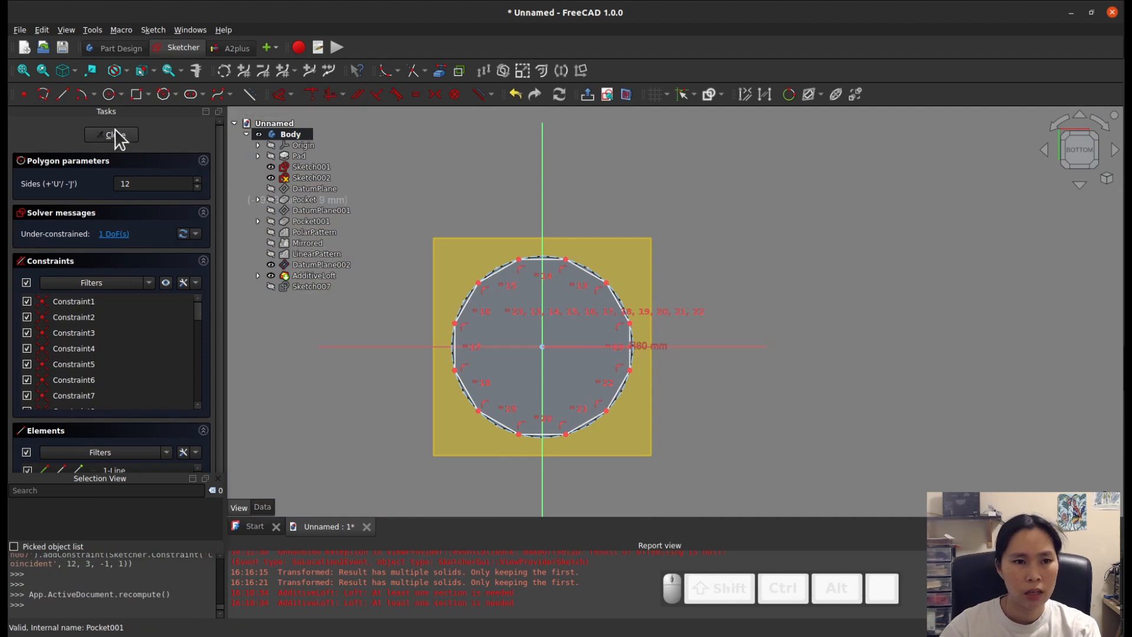
key("Escape")
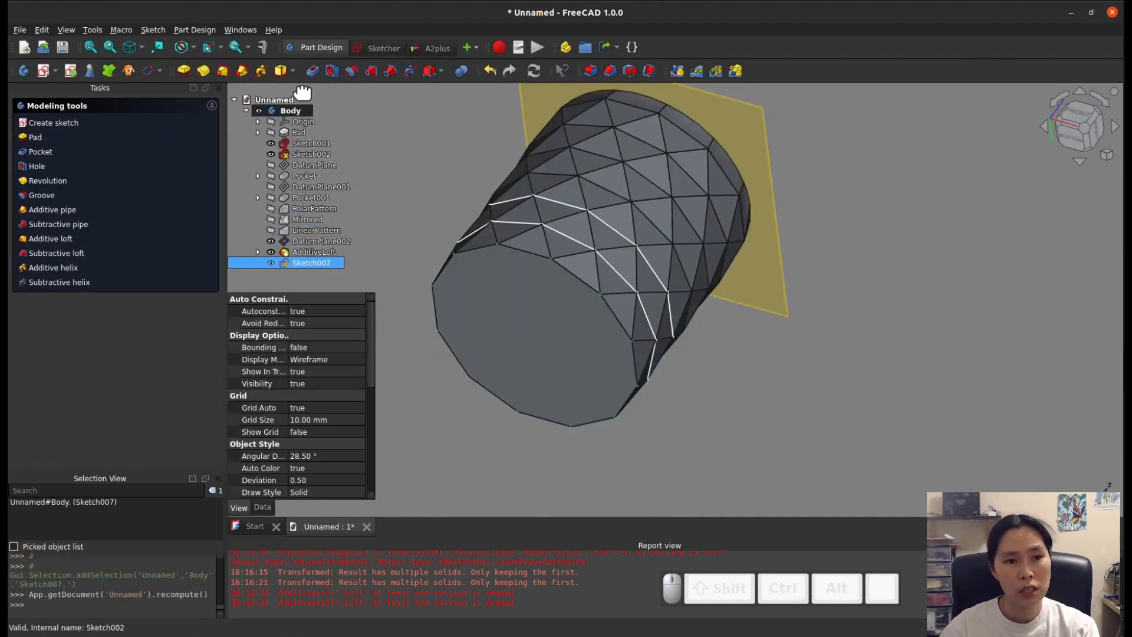
Step: Pad the bottom polygon sketch by 5 mm to form the cup's base
left_click(185, 71)
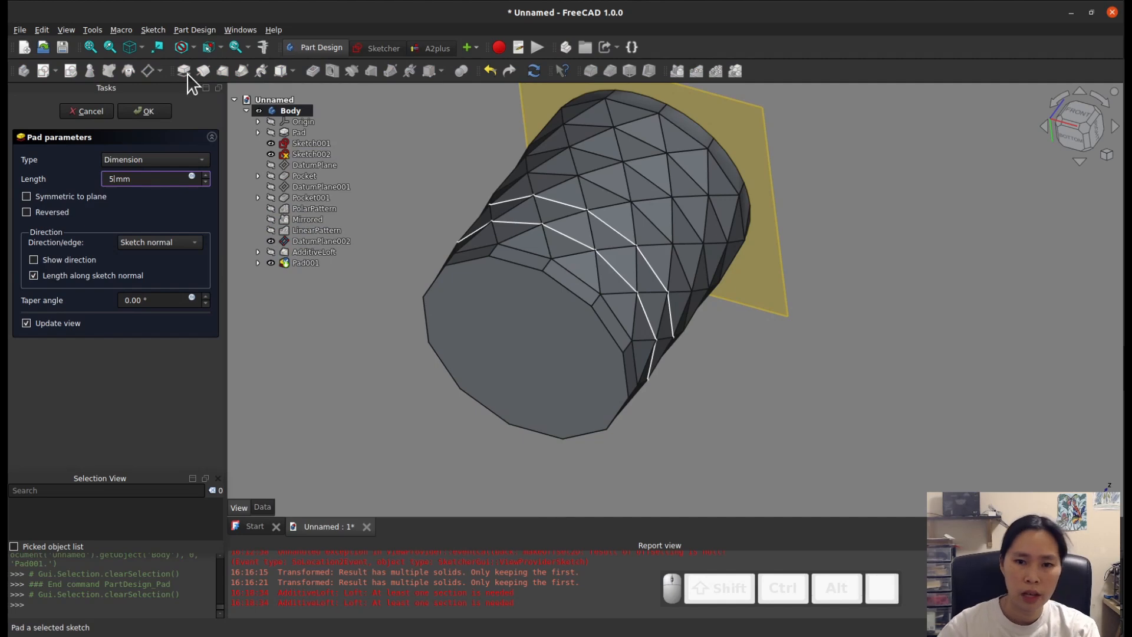
left_click(158, 112)
scroll(746, 356, "up", 3)
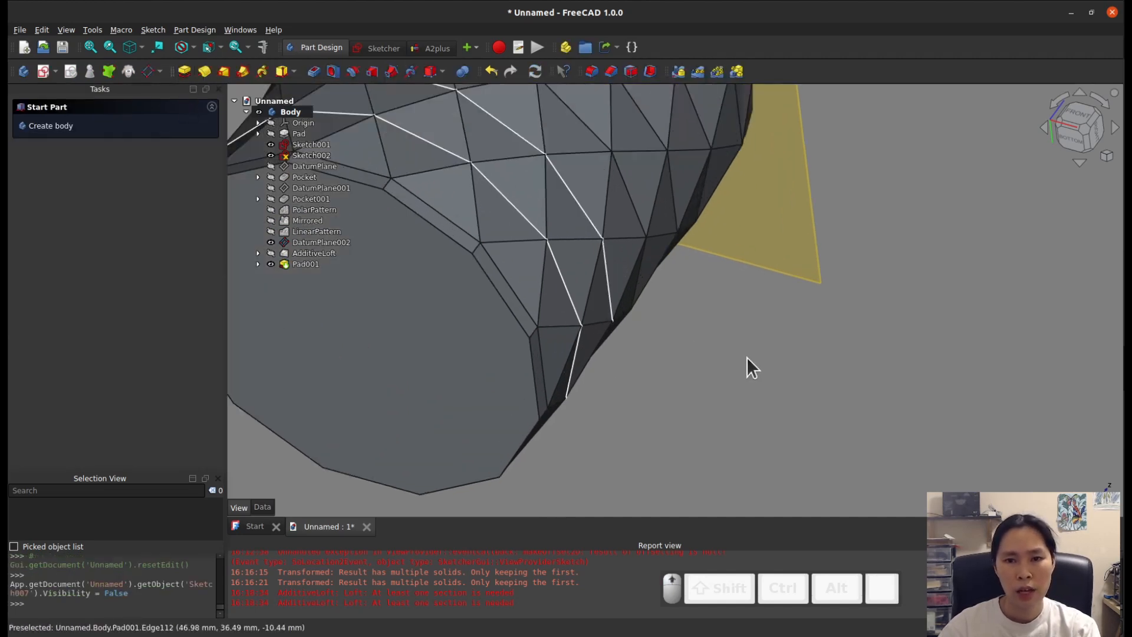
scroll(765, 353, "down", 2)
scroll(773, 380, "down", 3)
Step: Hide the datum plane at the round rim (DatumPlane002)
middle_click_drag(715, 395, 560, 386)
scroll(914, 267, "down", 4)
scroll(914, 268, "up", 4)
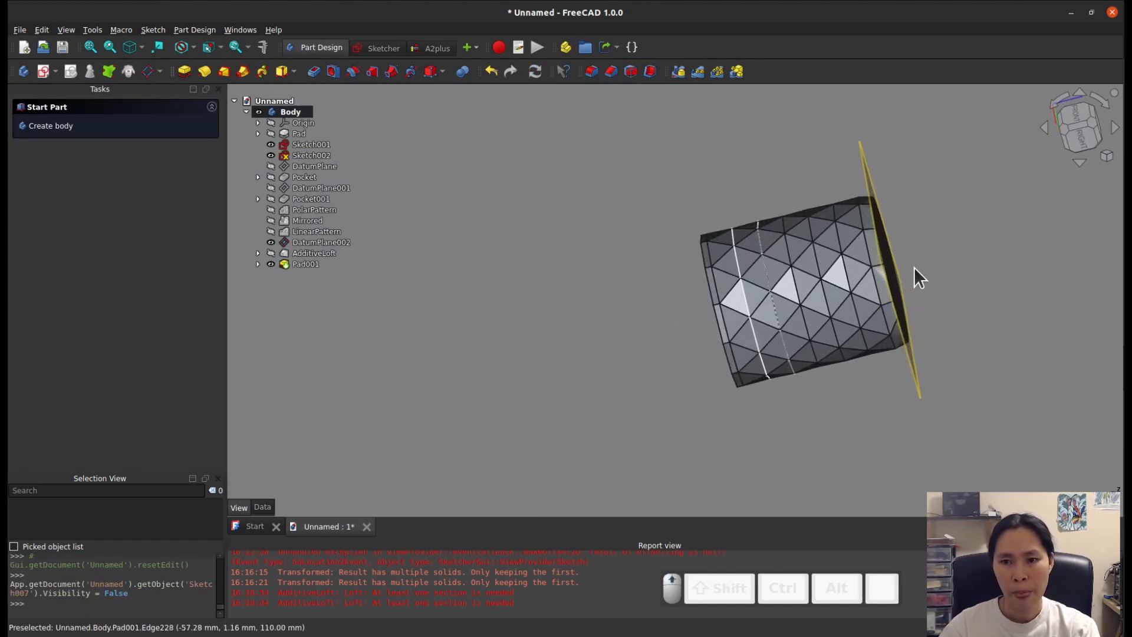
scroll(760, 253, "down", 4)
scroll(848, 239, "up", 4)
middle_click_drag(759, 267, 476, 277)
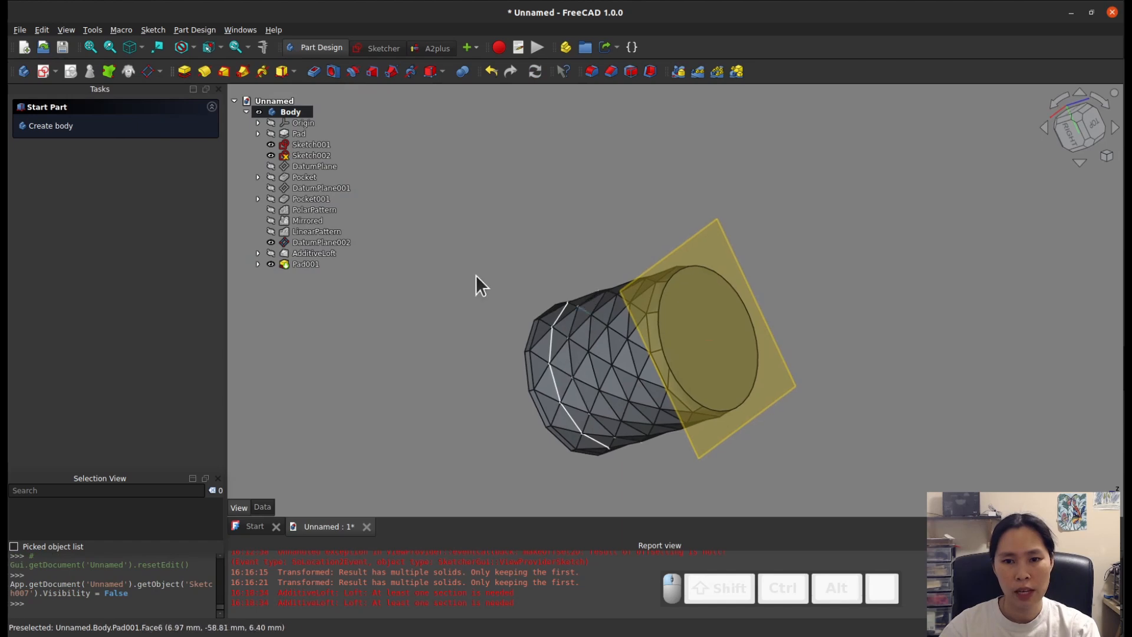
left_click(314, 246)
key("space")
left_click(858, 327)
Step: Sketch a circle about 61 mm in diameter, centred on the origin, on the round top face
left_click(712, 348)
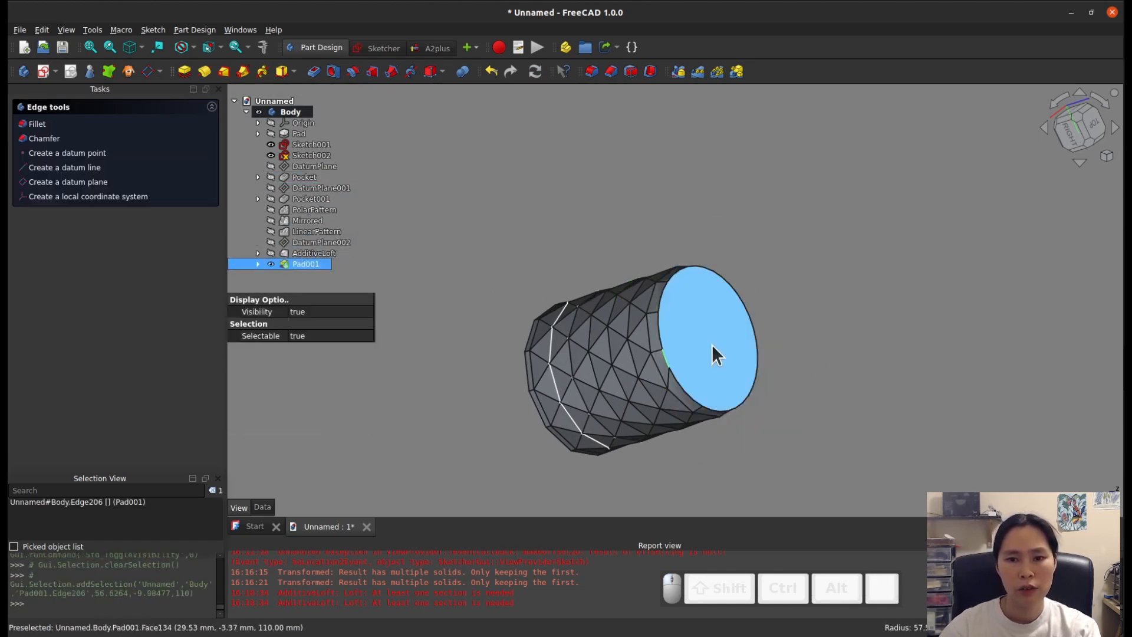
left_click(48, 74)
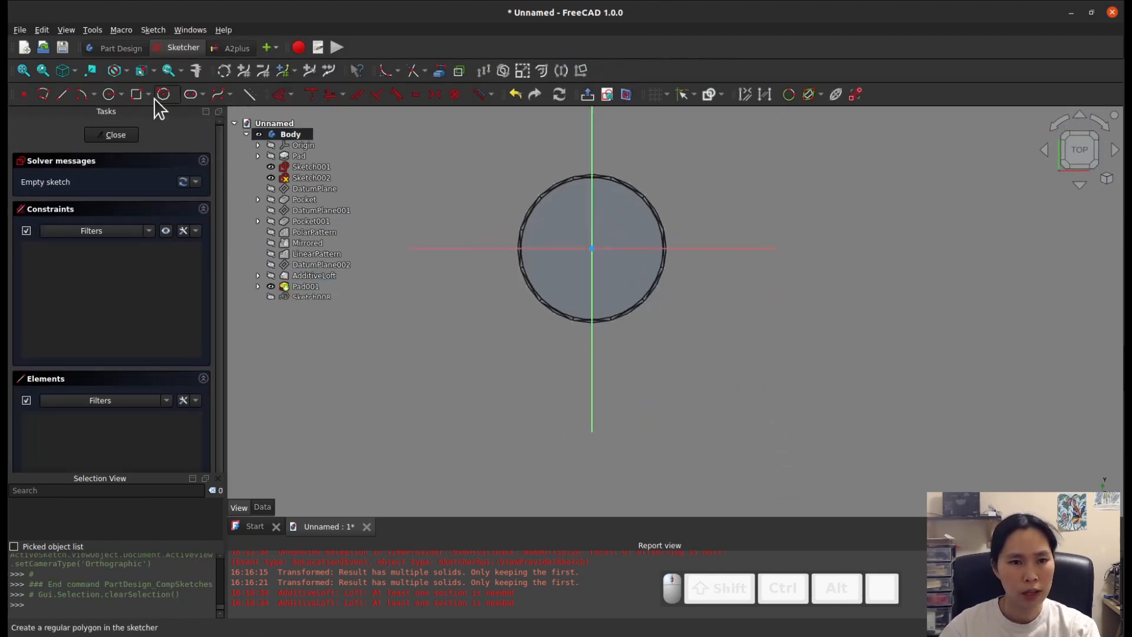
left_click(108, 94)
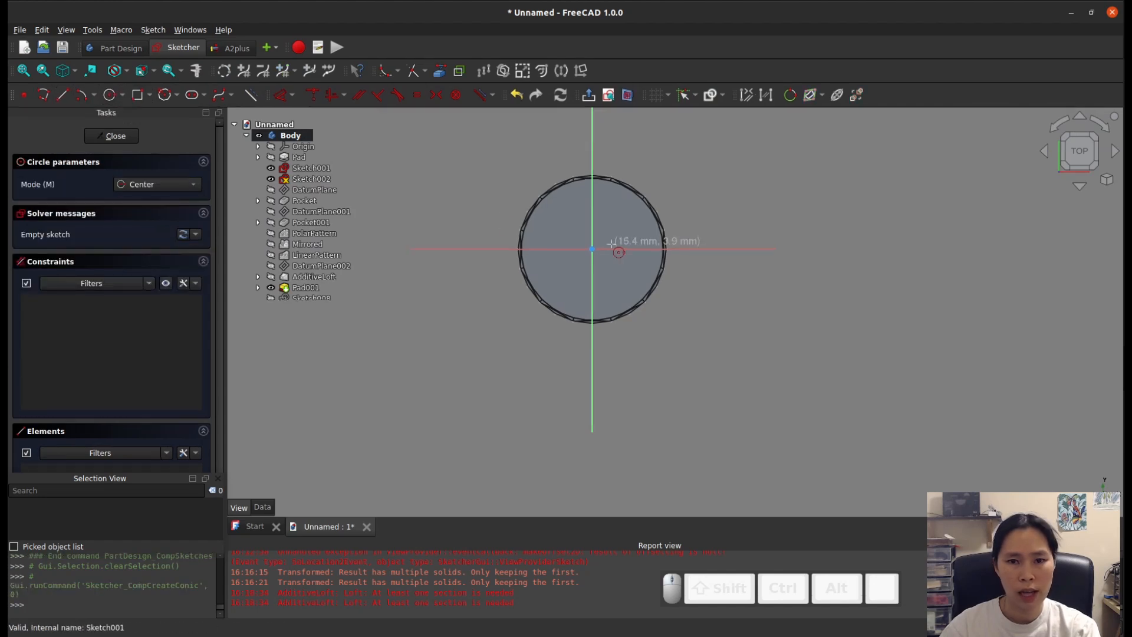
left_click(592, 249)
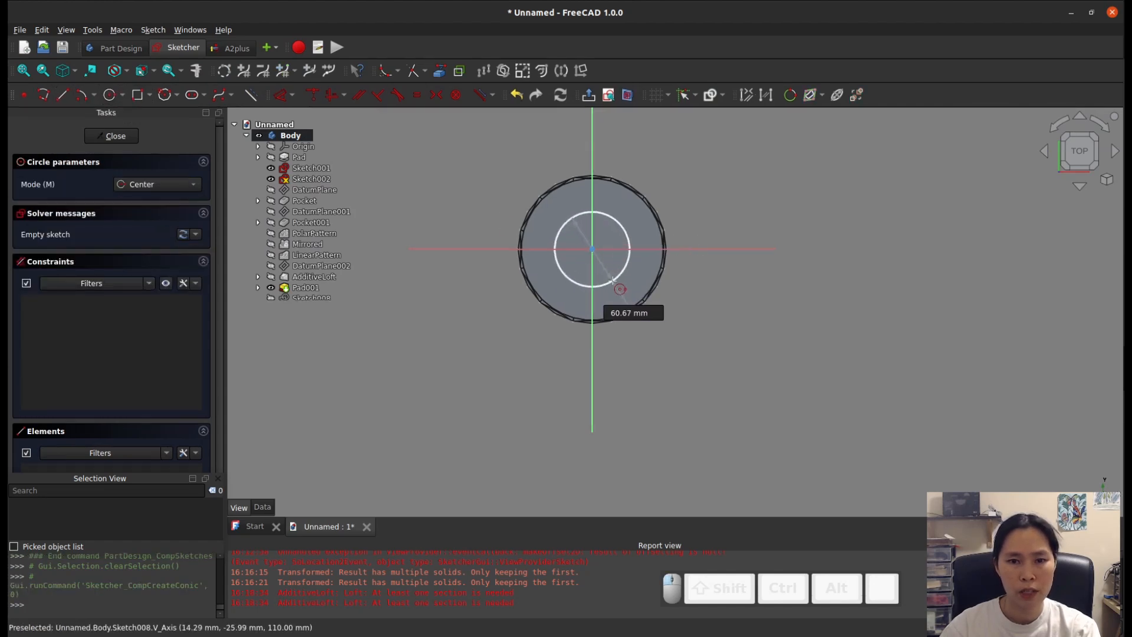
left_click(613, 280)
Step: Constrain the circle's diameter to 105 mm and close the sketch
left_click(289, 95)
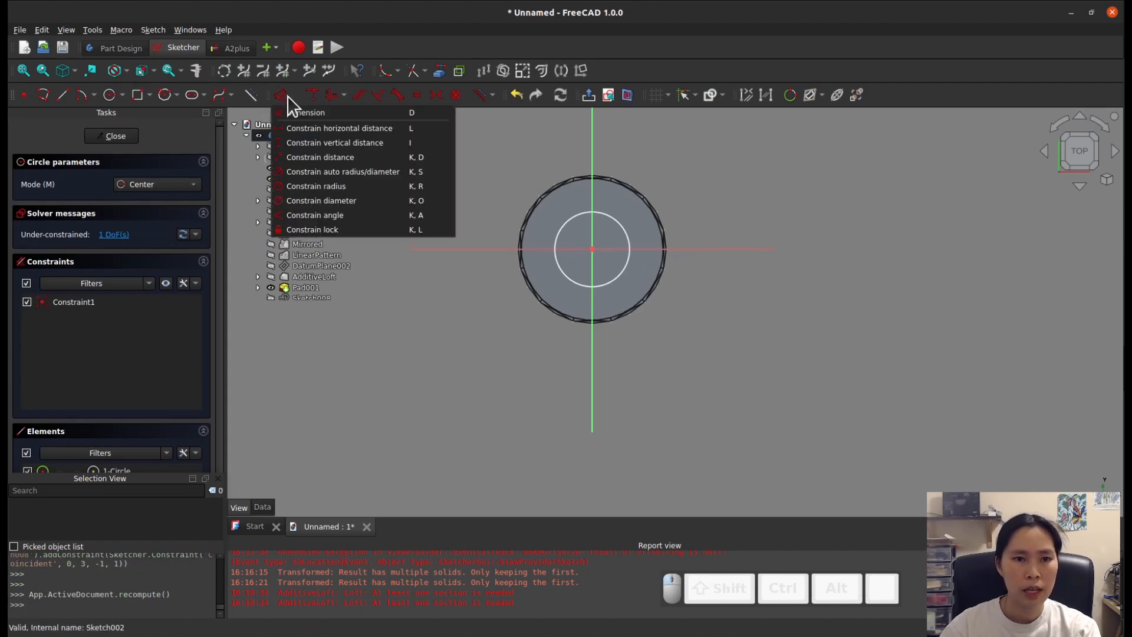
left_click(307, 112)
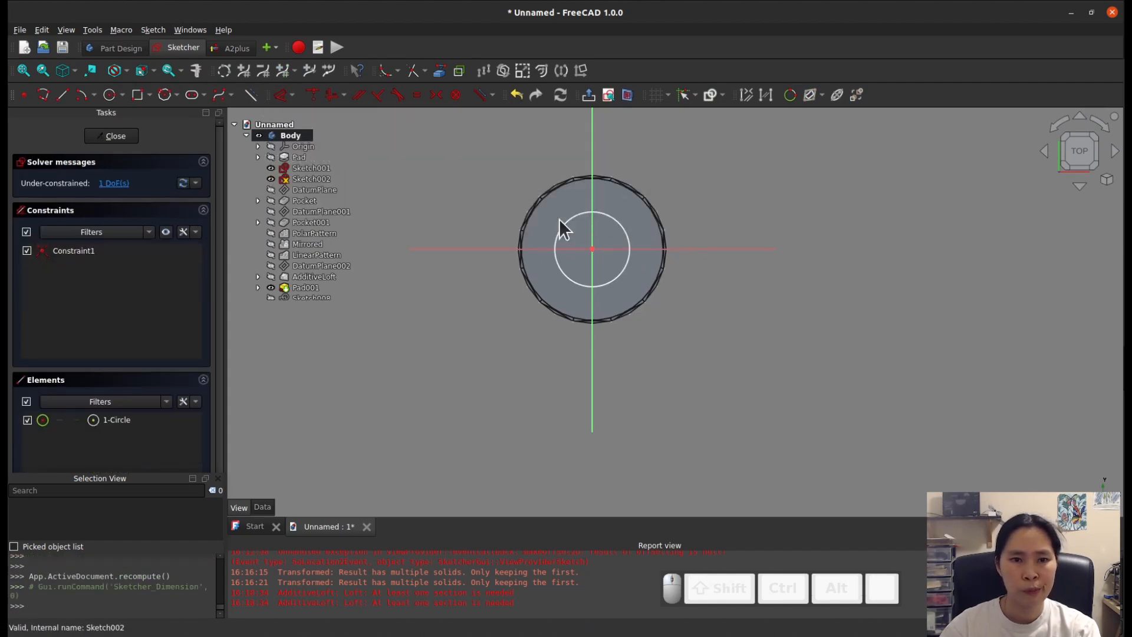
left_click(617, 283)
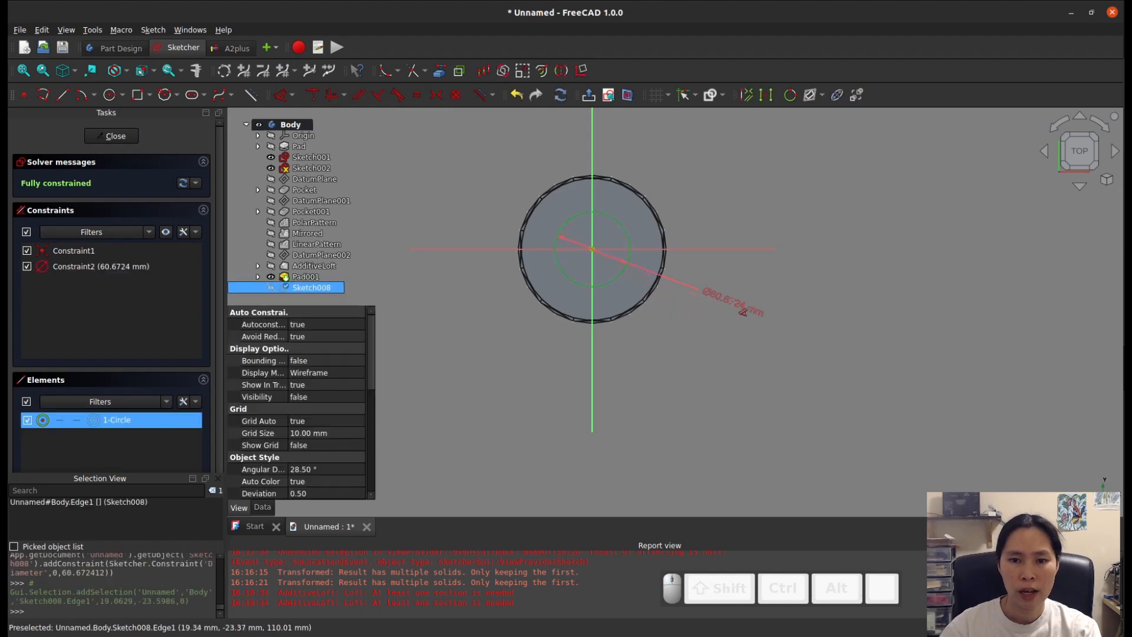
left_click(734, 302)
type("10")
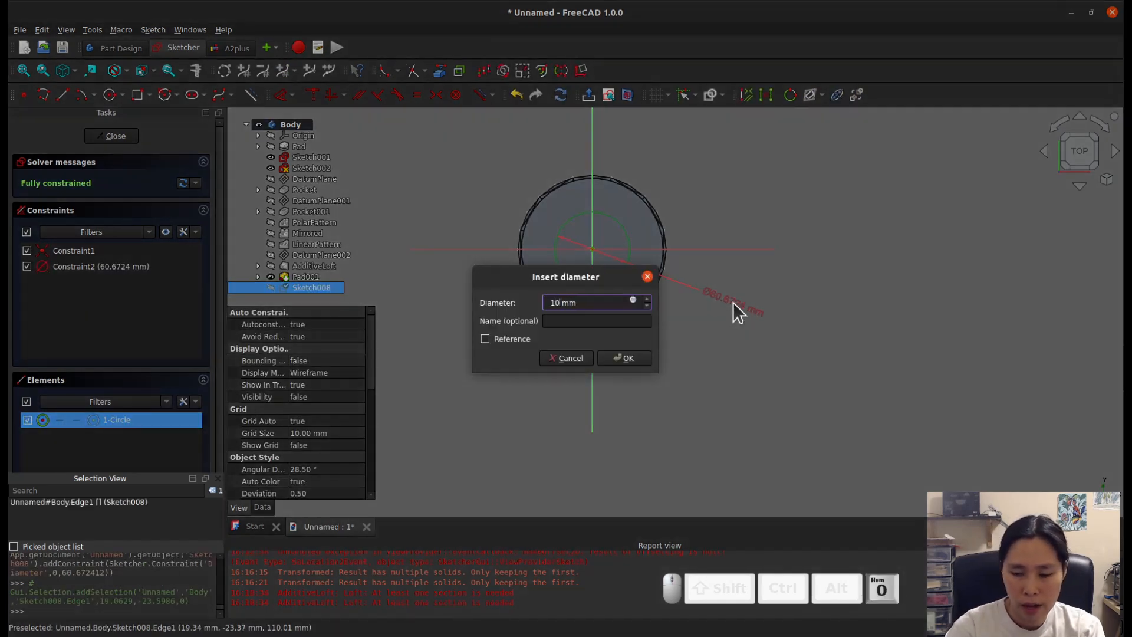
type("5")
key("Return")
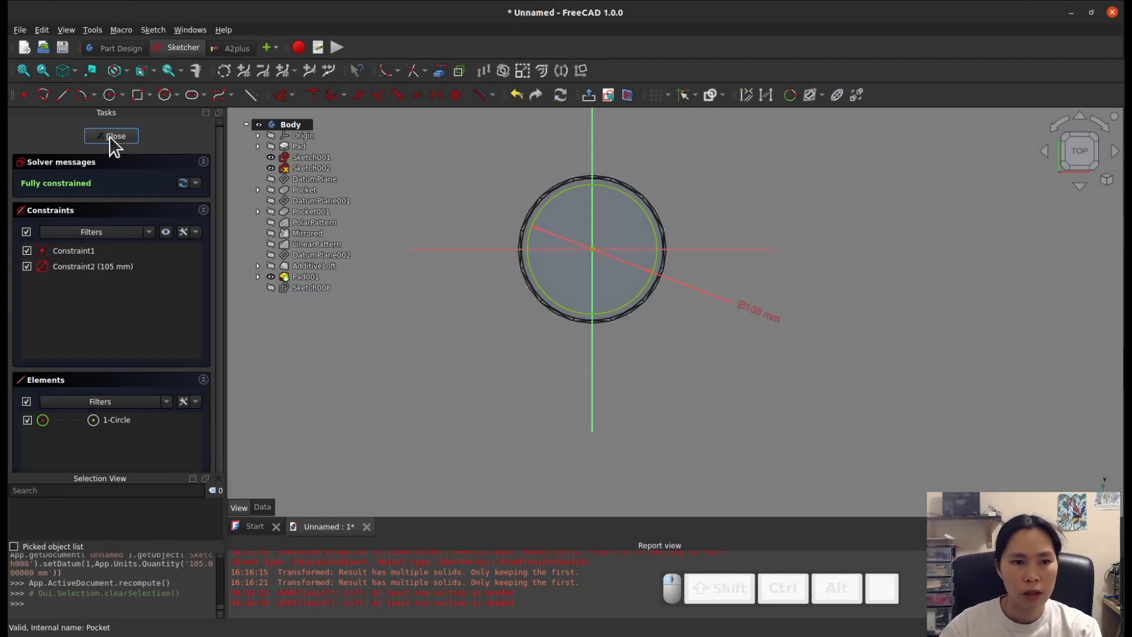
left_click(115, 137)
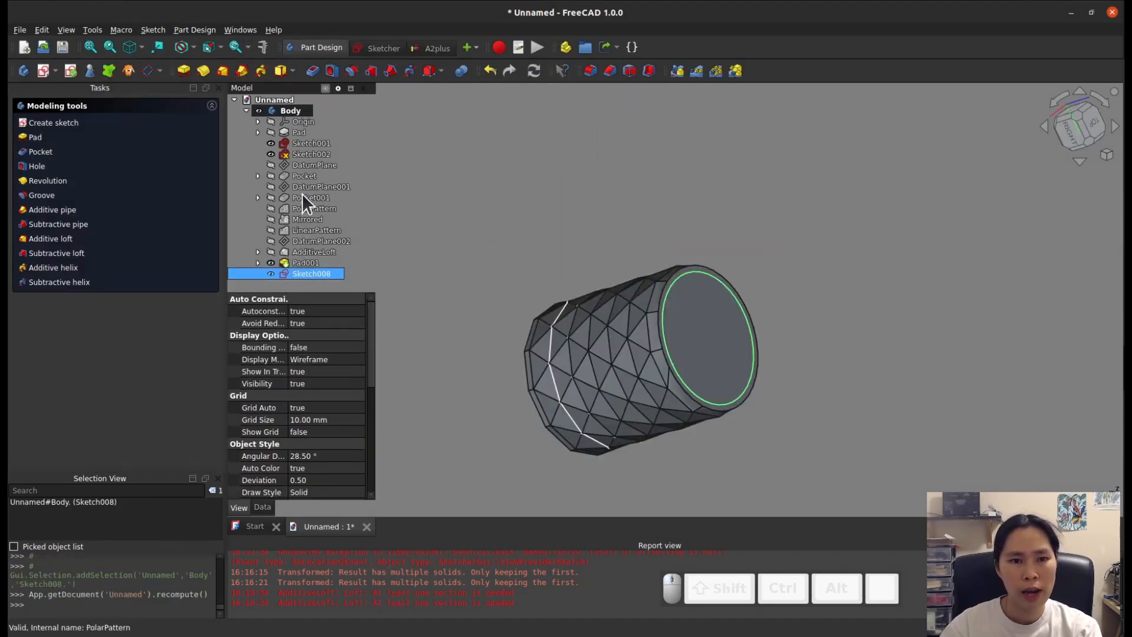
Step: Hide Sketch002 and pocket the 105 mm circle sketch down into the body to hollow out the cup
left_click(312, 145)
key("space")
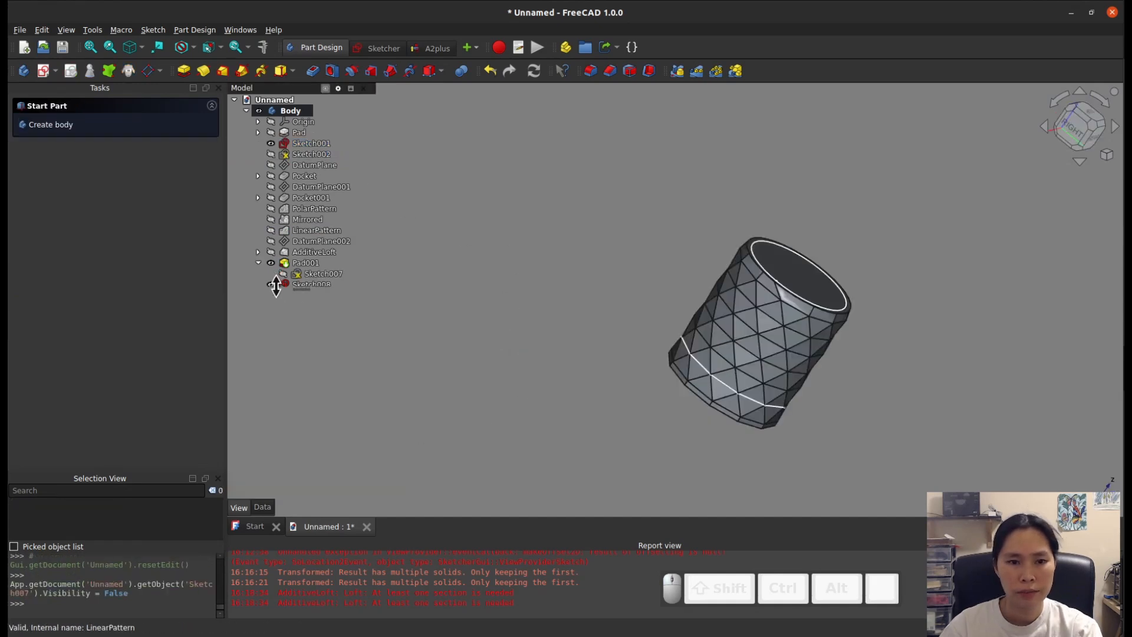
left_click(307, 284)
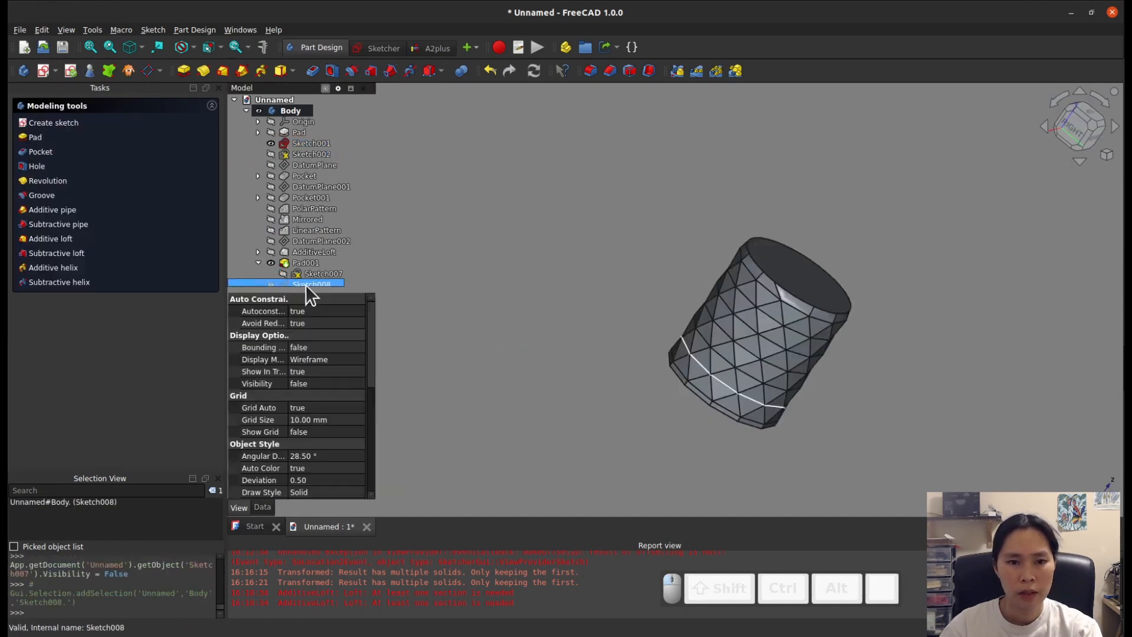
left_click(313, 274)
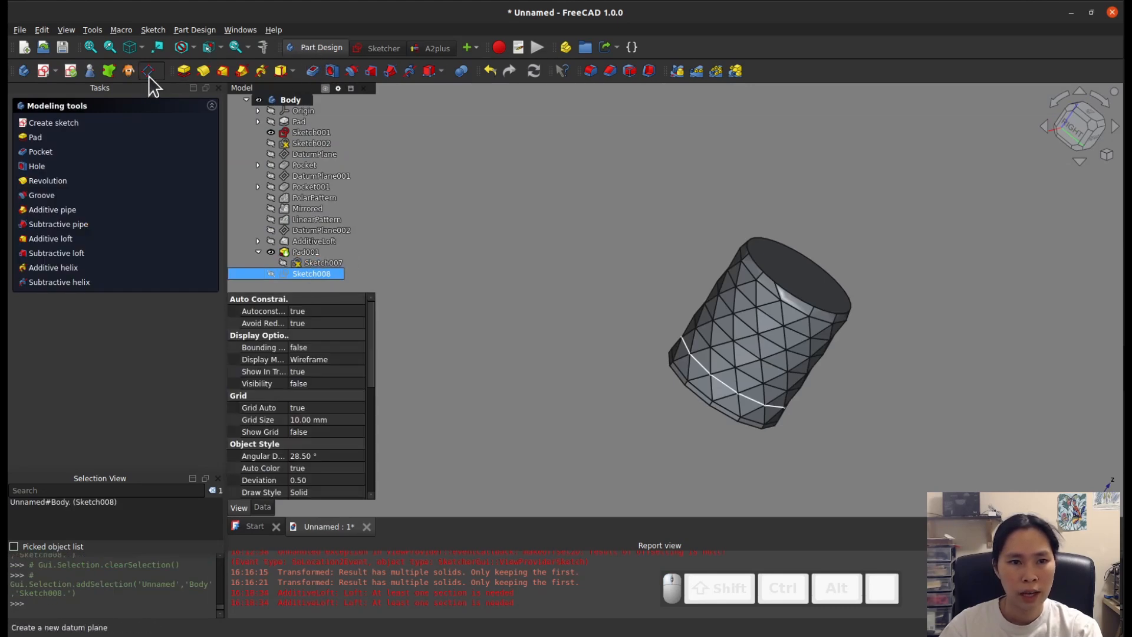
left_click(309, 72)
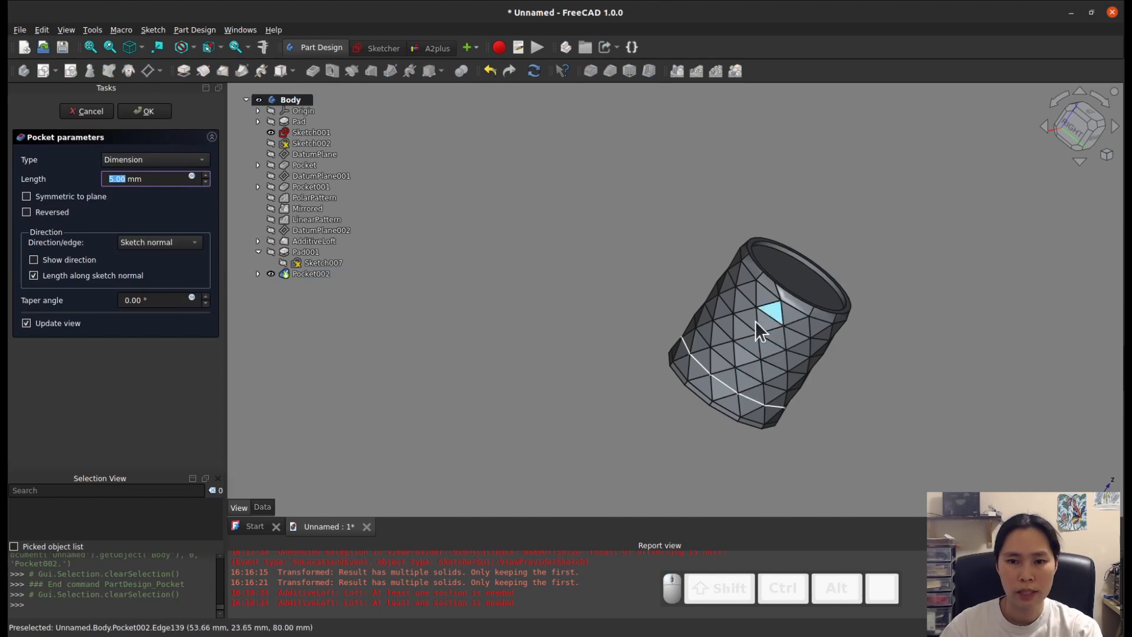
type("1")
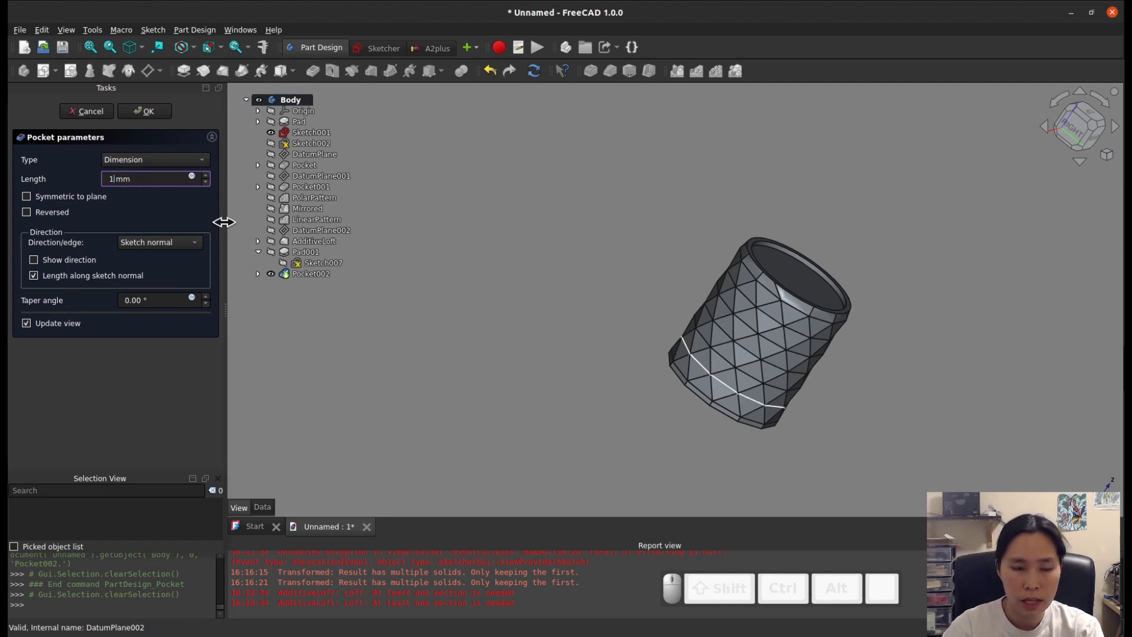
key("Return")
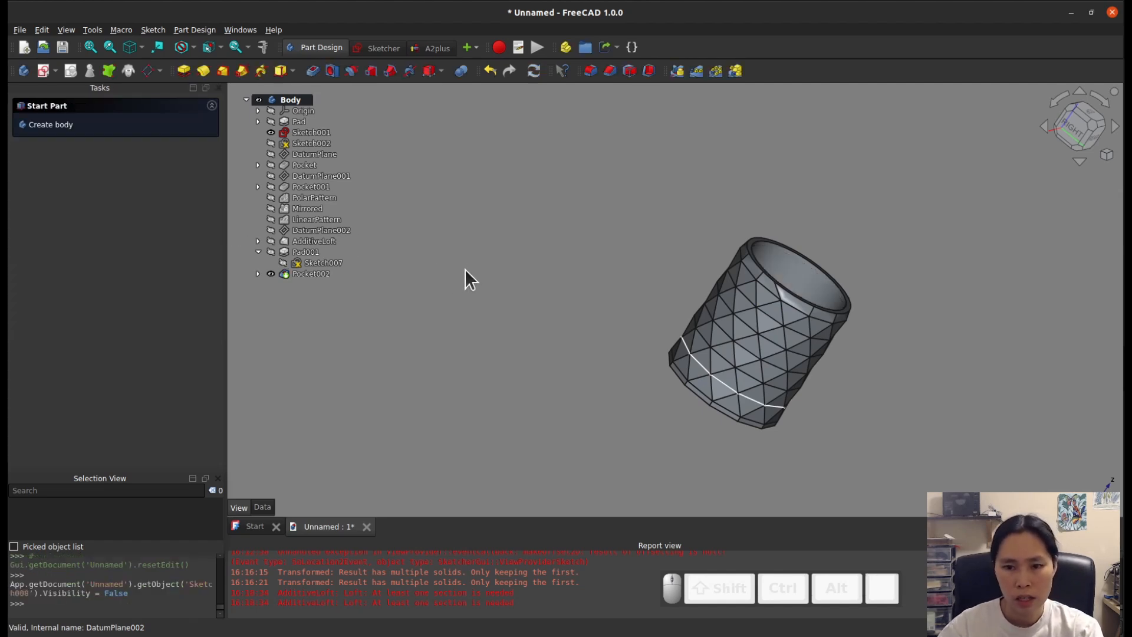
Step: Examine the hollowed cup's rim, interior and faceted outside in isometric view
scroll(854, 270, "down", 2)
scroll(852, 259, "up", 3)
middle_click_drag(852, 253, 735, 242)
key("0")
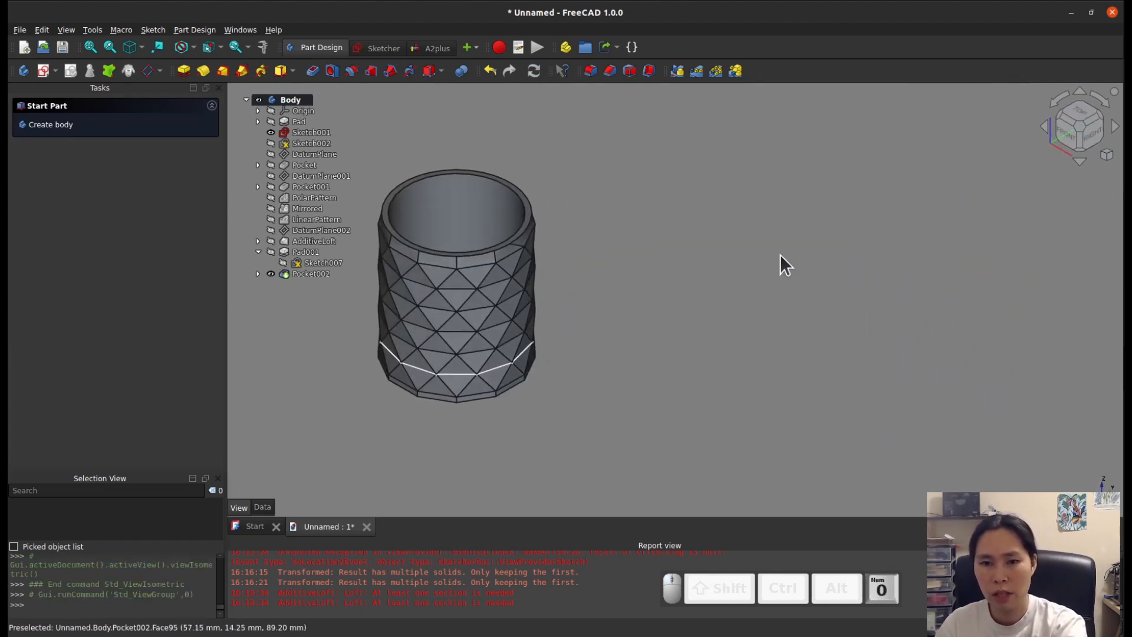
scroll(678, 348, "down", 2)
scroll(452, 271, "up", 3)
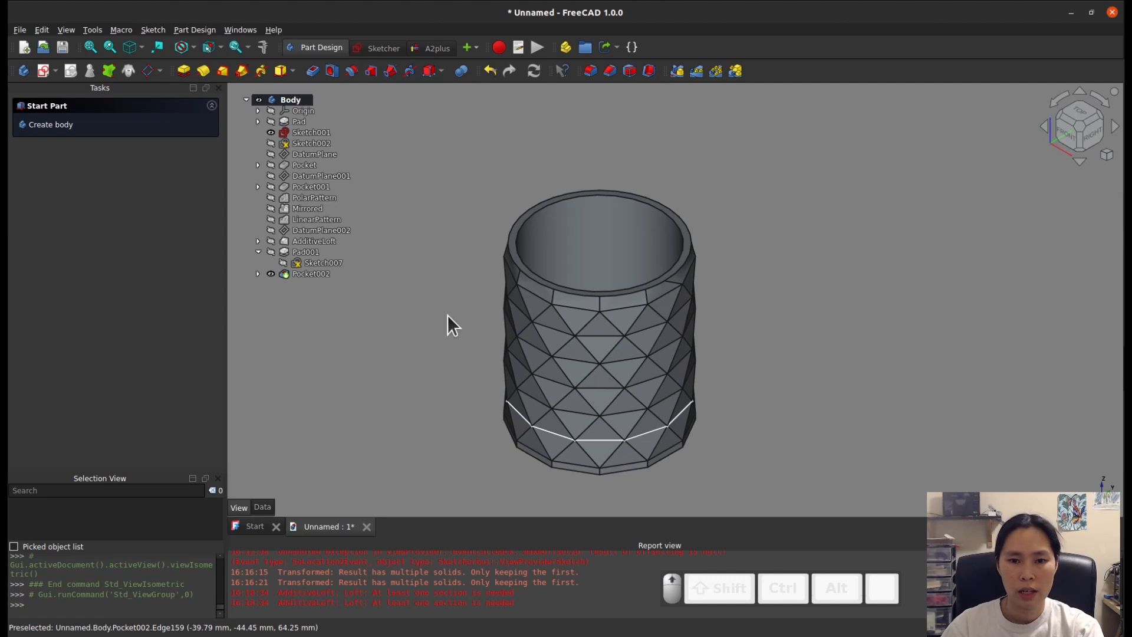
scroll(447, 327, "up", 1)
scroll(460, 381, "down", 1)
scroll(462, 411, "up", 2)
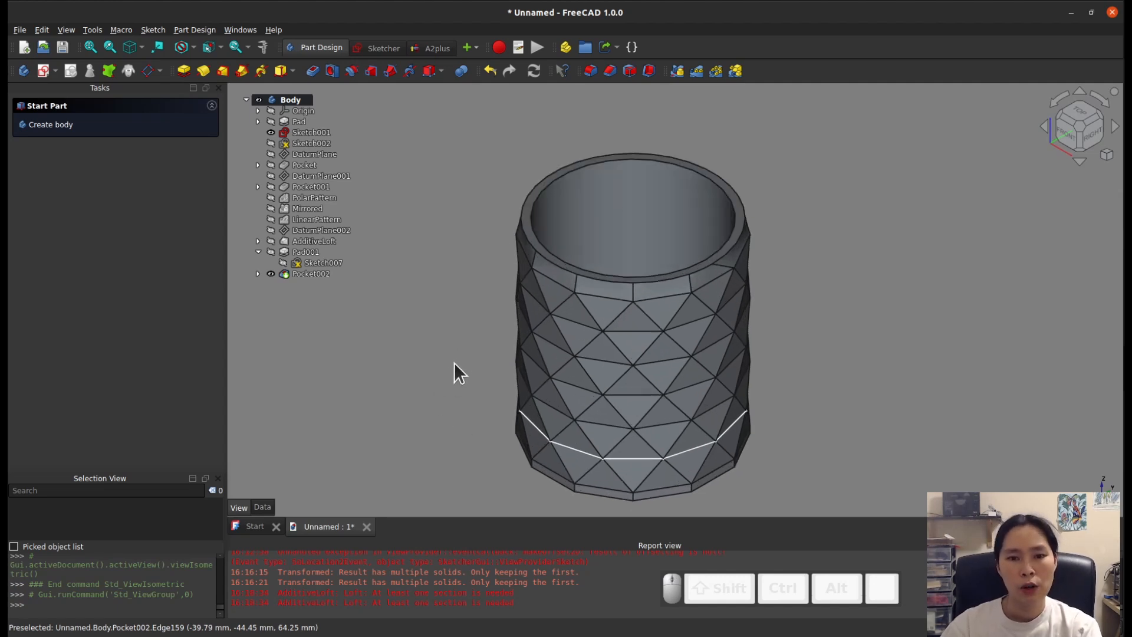
Step: Fillet the edges of the cup's flat top rim face with a 1 mm radius and check the rounded rim up close
left_click(590, 75)
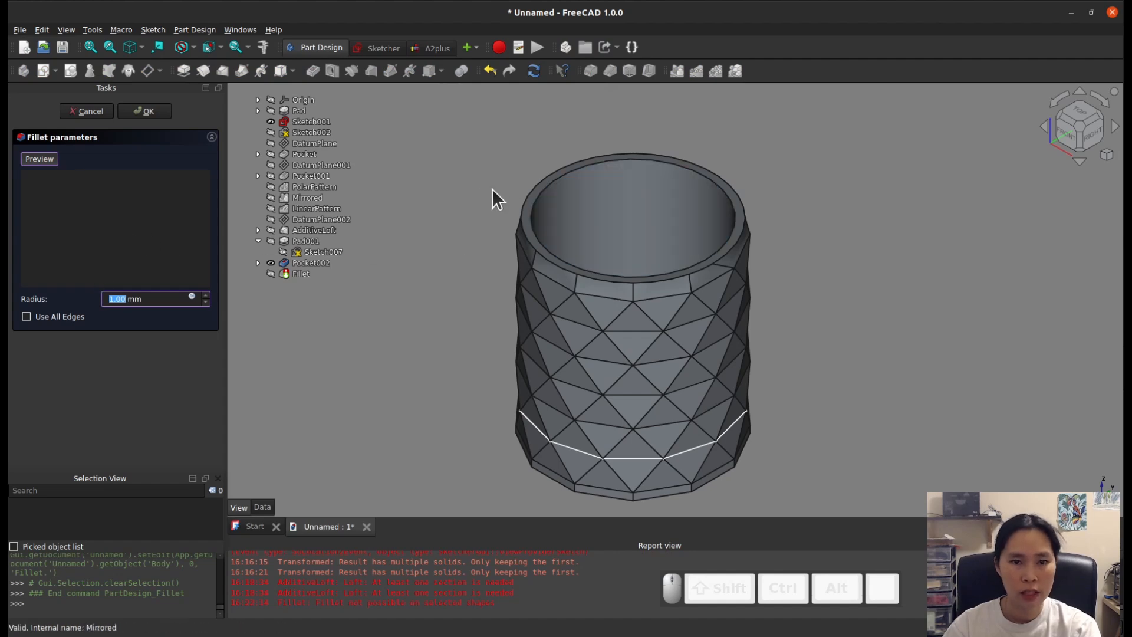
left_click(533, 195)
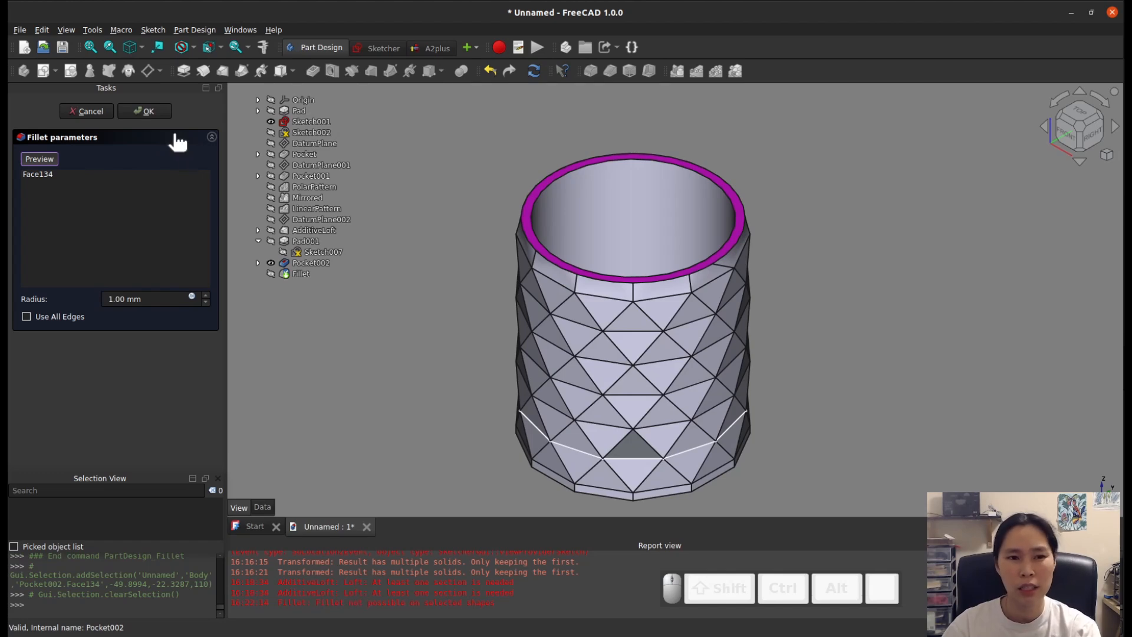
left_click(147, 111)
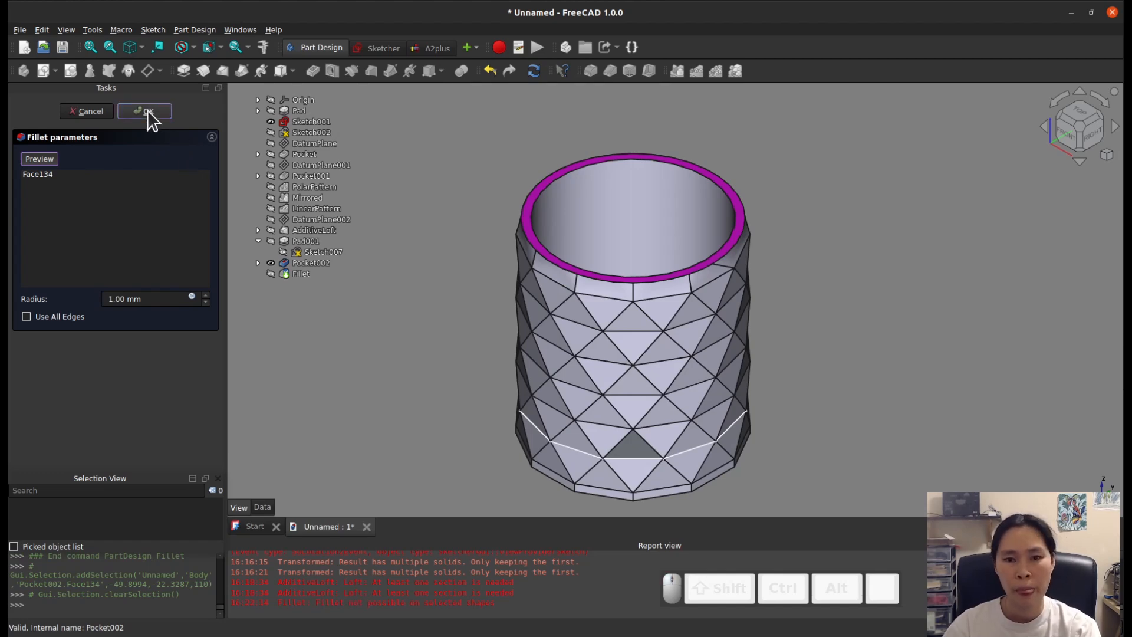
scroll(615, 259, "up", 4)
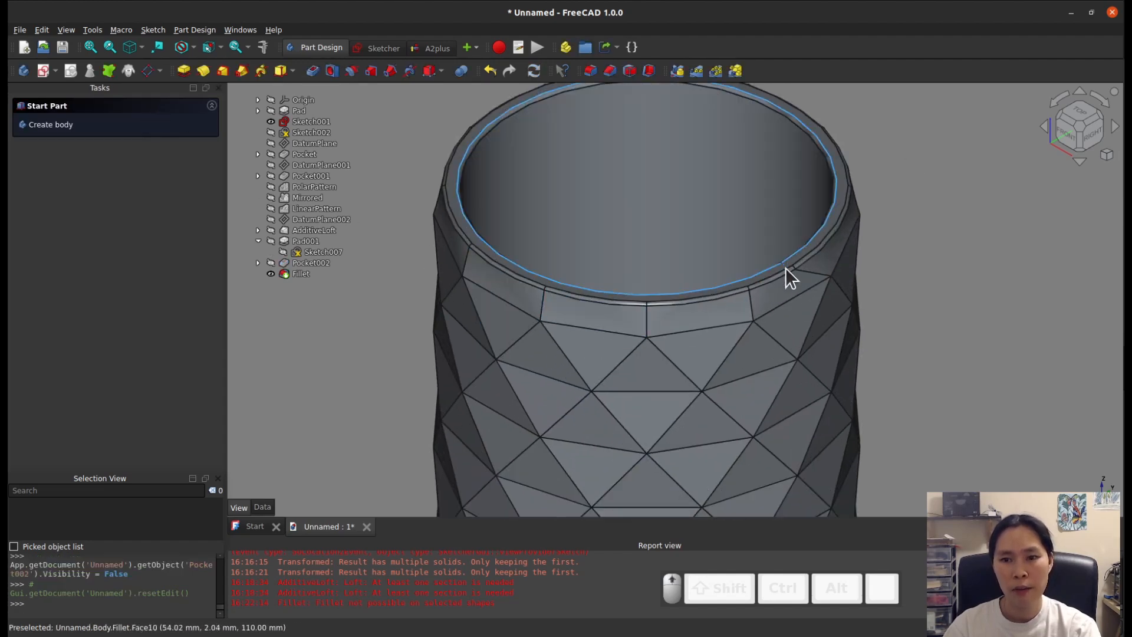
scroll(788, 277, "down", 6)
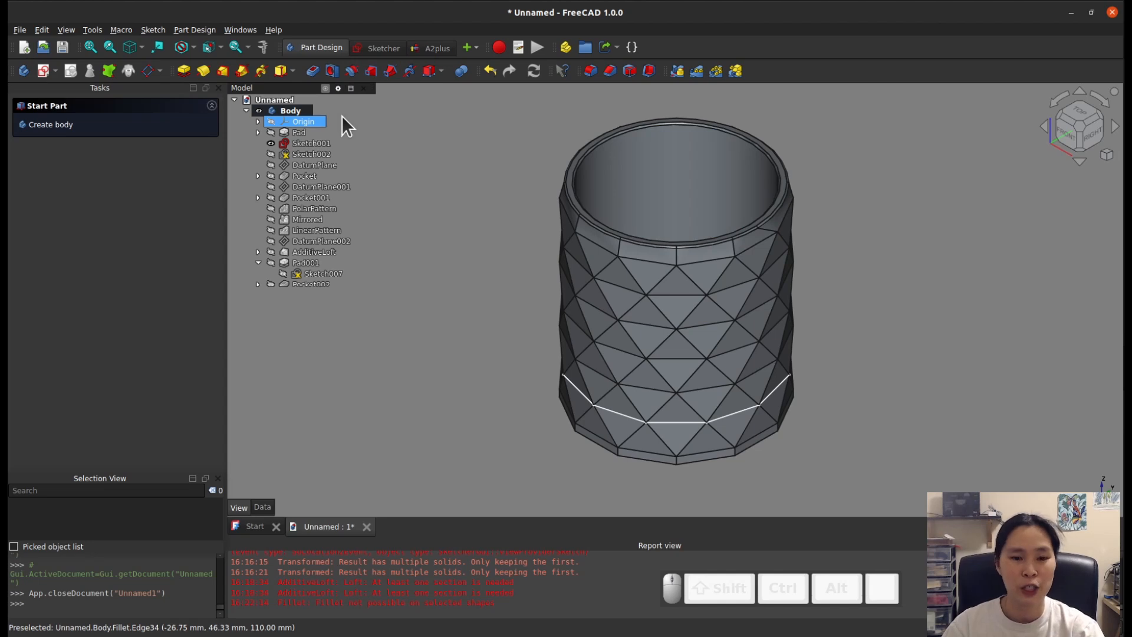
Step: Open the recent file Unnamed1.FCStd to view its mirrored loft example
left_click(20, 30)
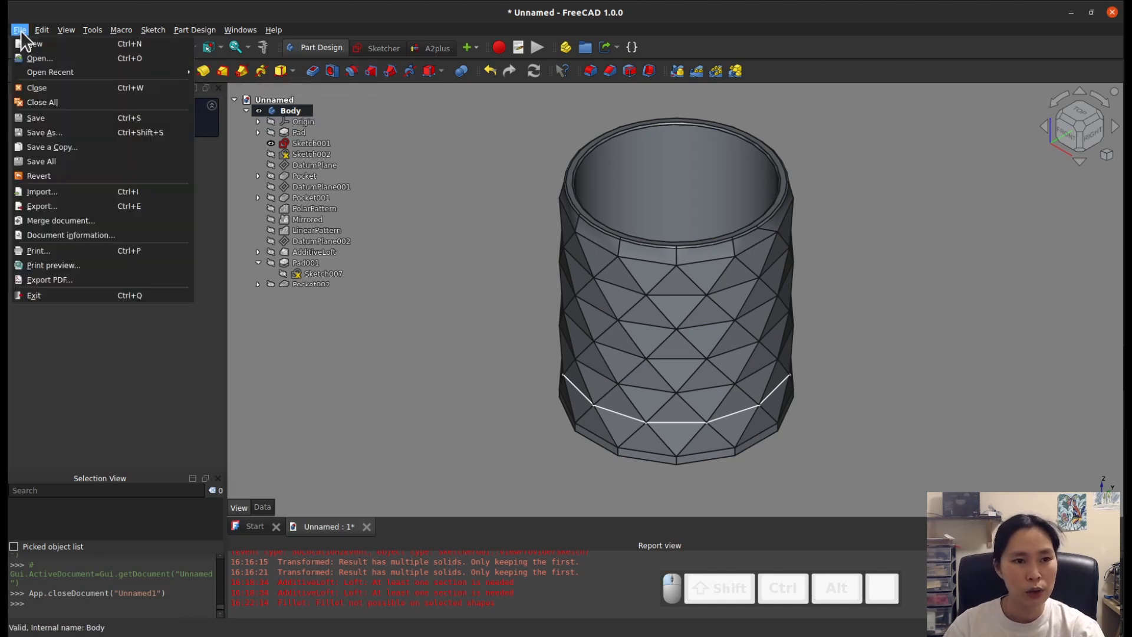
mouse_move(70, 73)
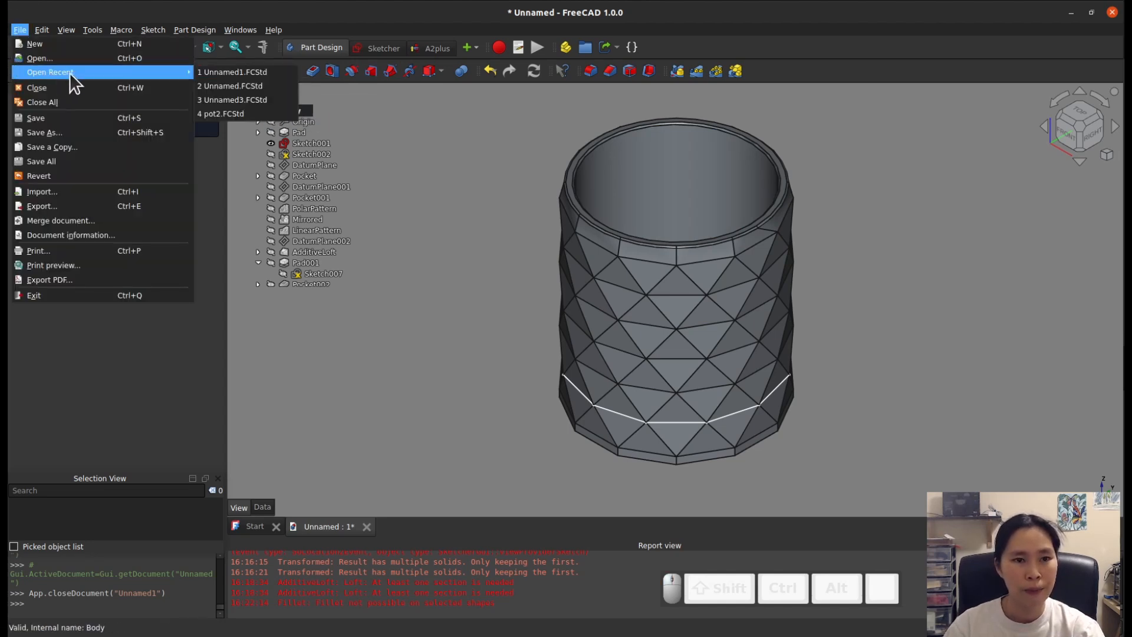
left_click(232, 73)
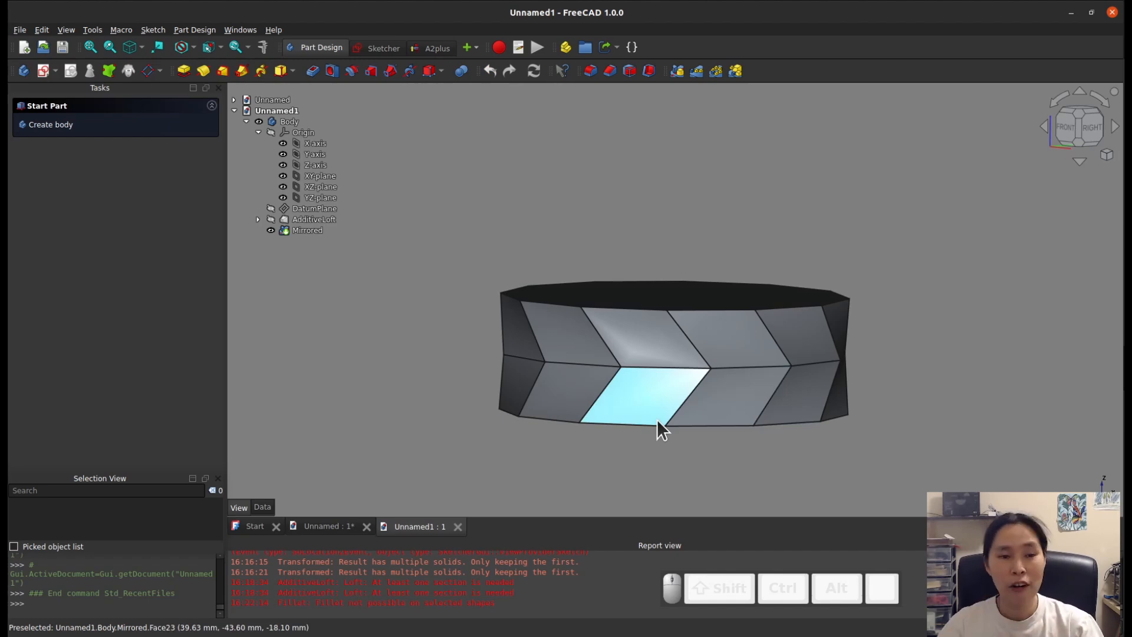
Step: Open the recent file Unnamed3.FCStd and examine the tapered loft above its triangular facets
left_click(19, 30)
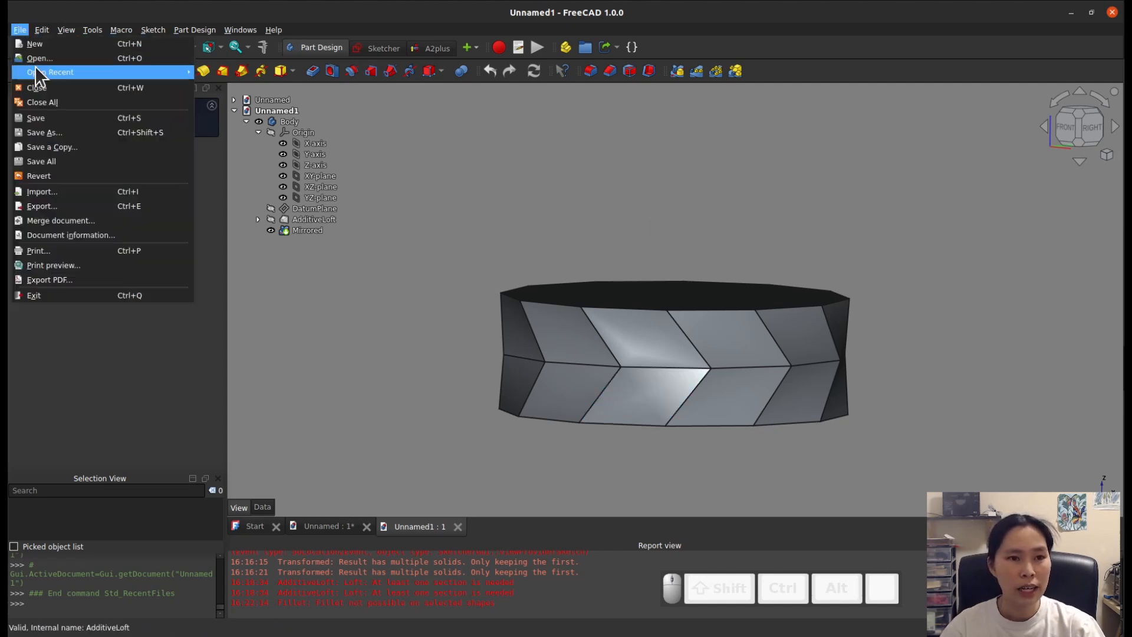
mouse_move(142, 73)
left_click(239, 100)
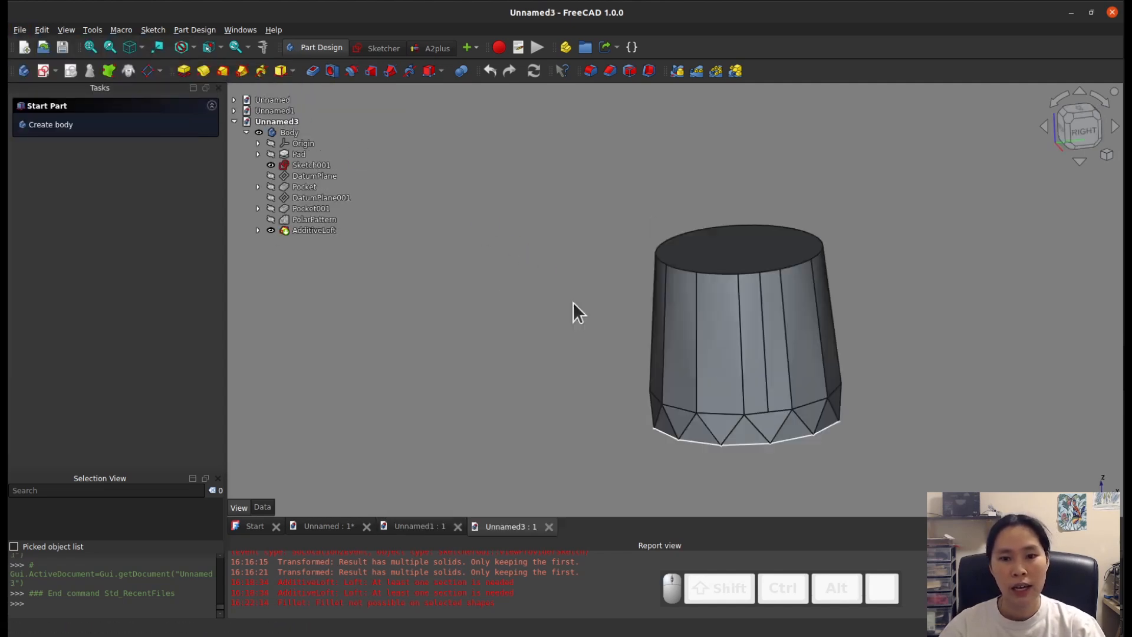
scroll(733, 417, "up", 2)
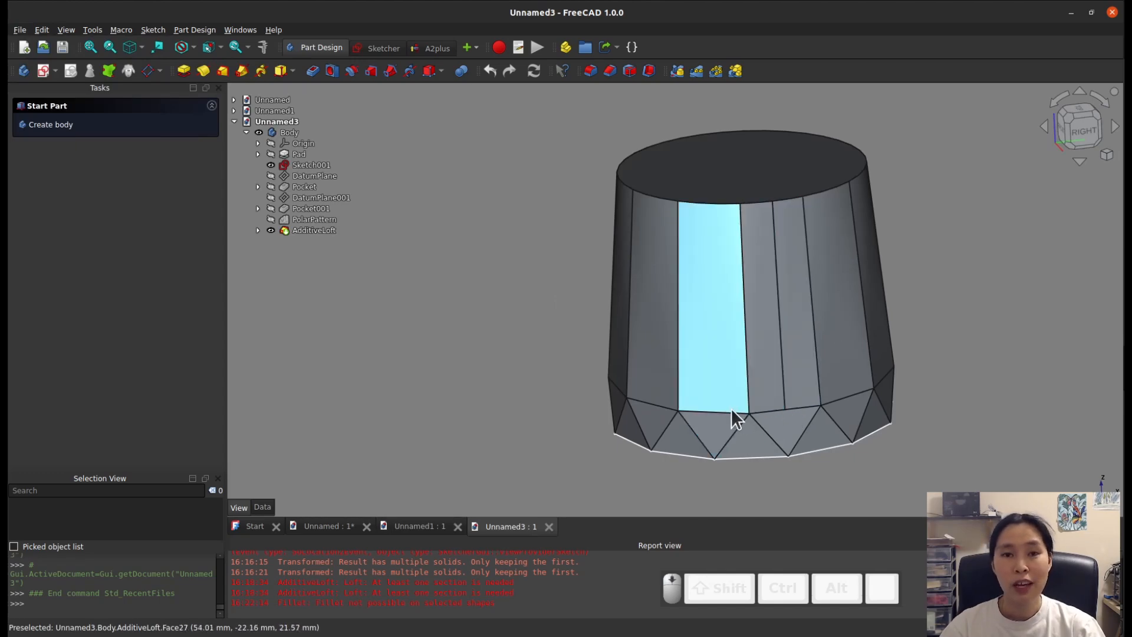
scroll(769, 387, "down", 1)
scroll(729, 394, "up", 1)
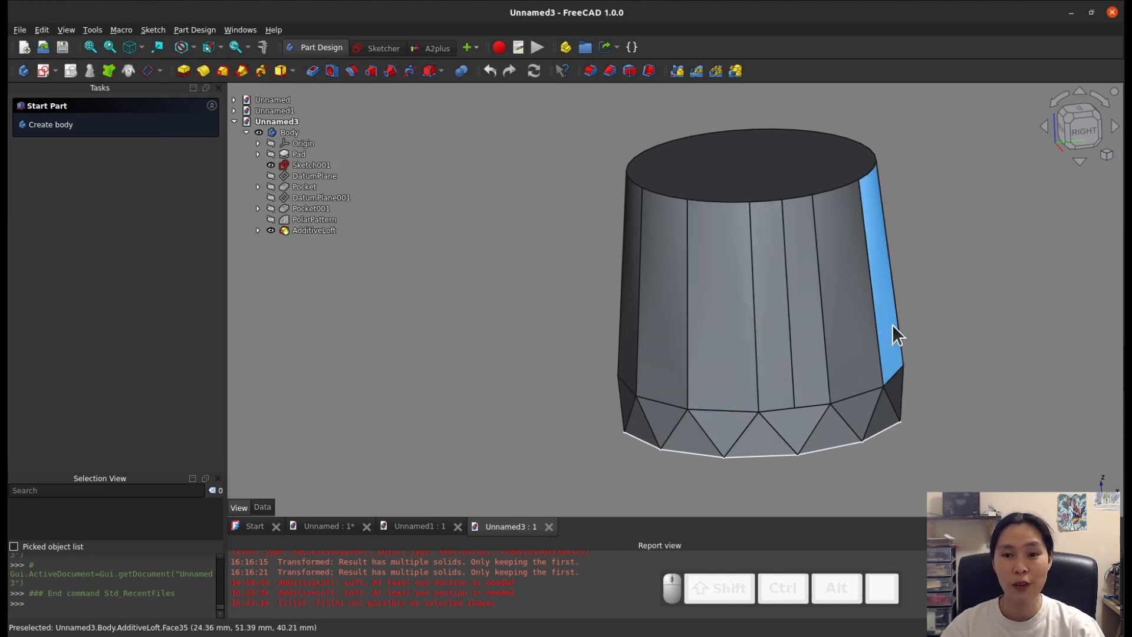
scroll(895, 329, "up", 2)
scroll(625, 390, "down", 2)
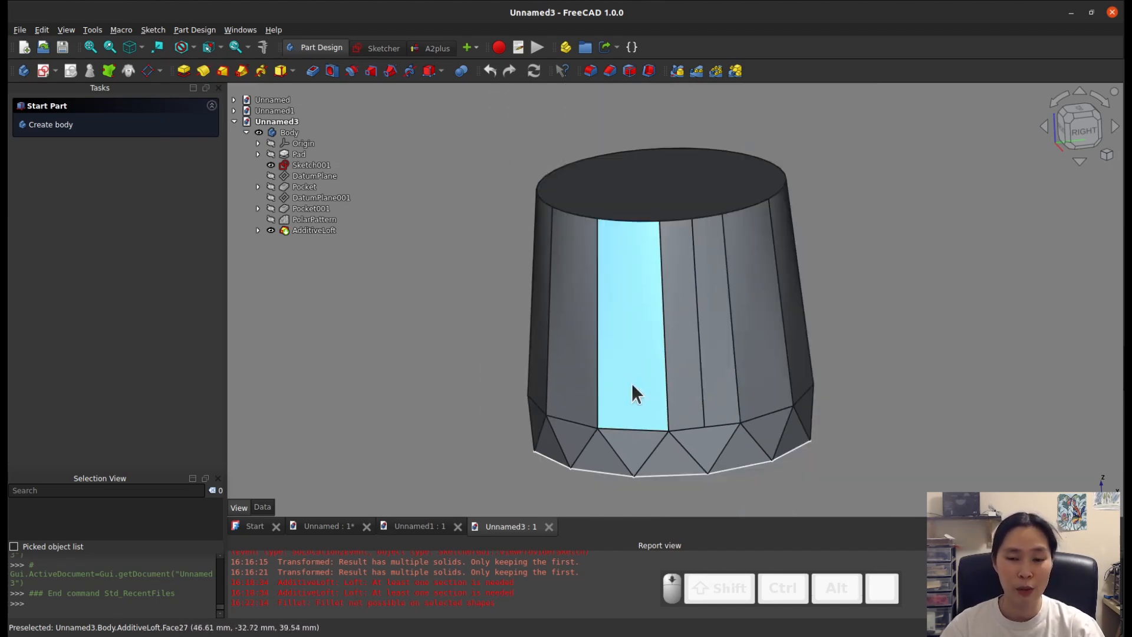